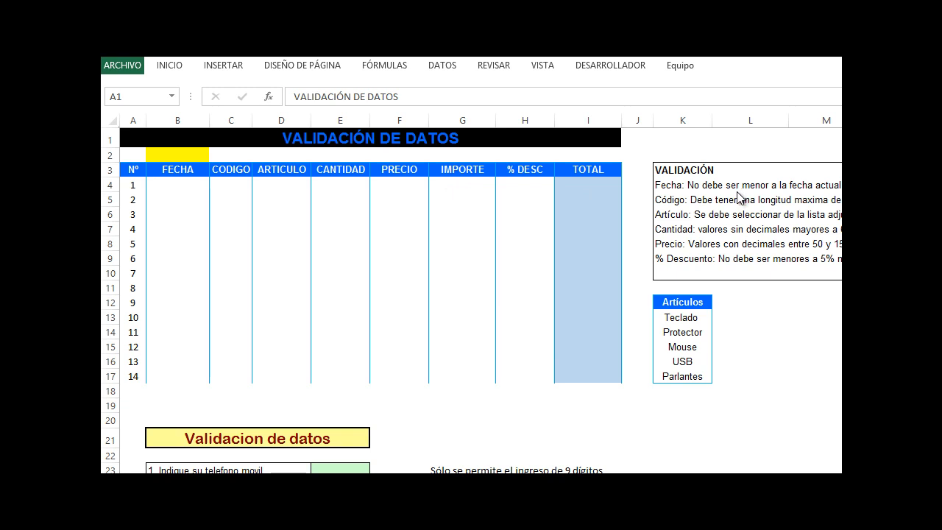
left_click(176, 186)
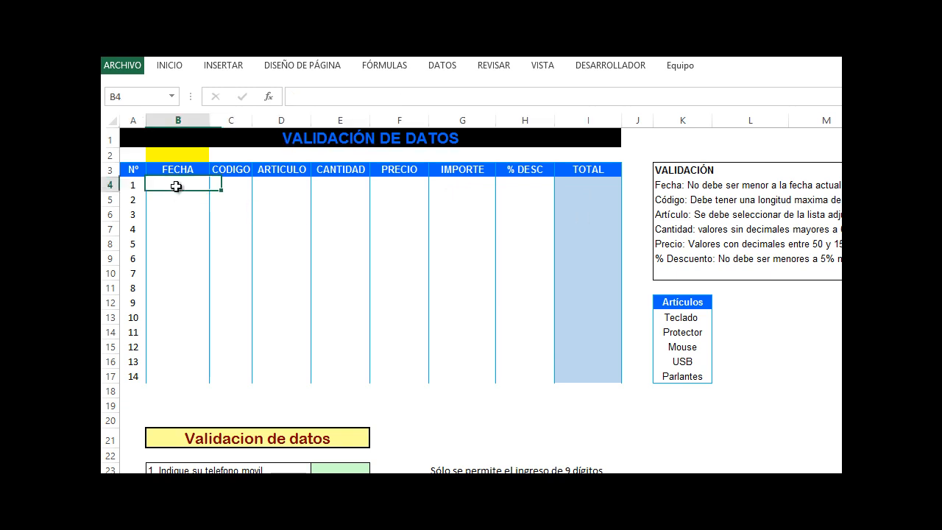
left_click(179, 229)
left_click(183, 316)
left_click(170, 374)
left_click(185, 204)
Enter the formula =hoy() in the yellow cell B2 to show the current date
left_click(185, 155)
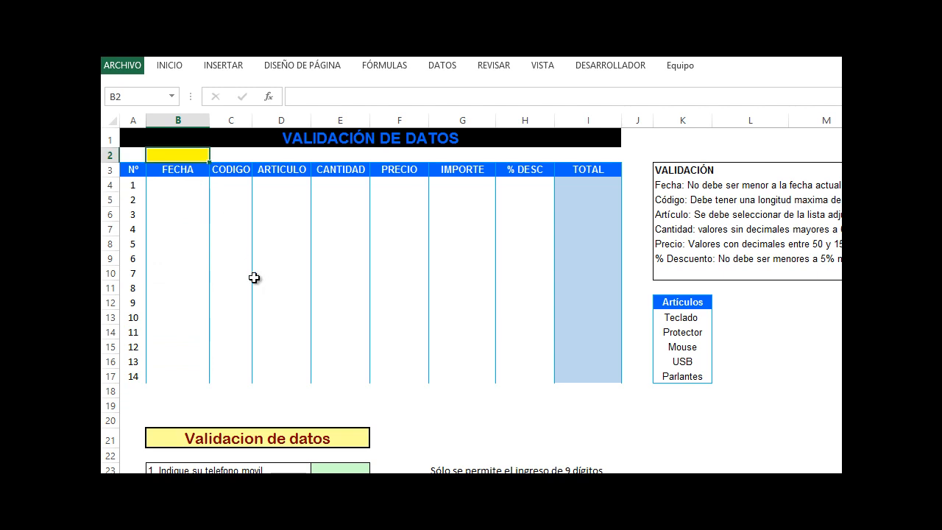
type("=hoy")
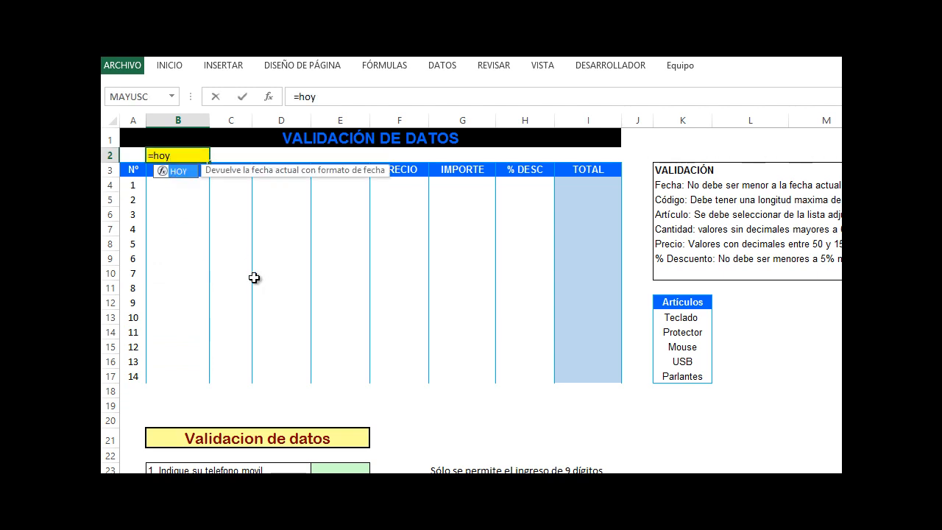
type("()")
key("Return")
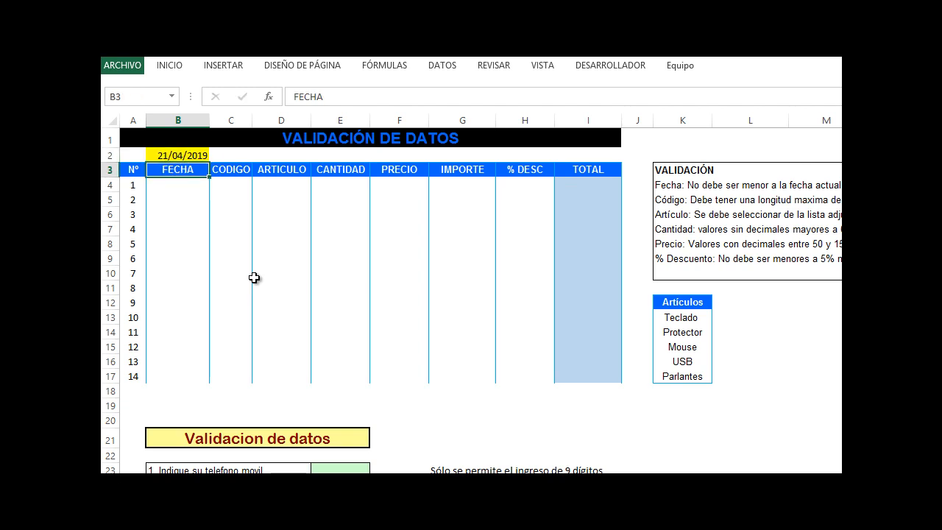
Add date validation to B4:B17 allowing only dates greater than or equal to cell B2
left_click(174, 184)
left_click_drag(173, 184, 164, 377)
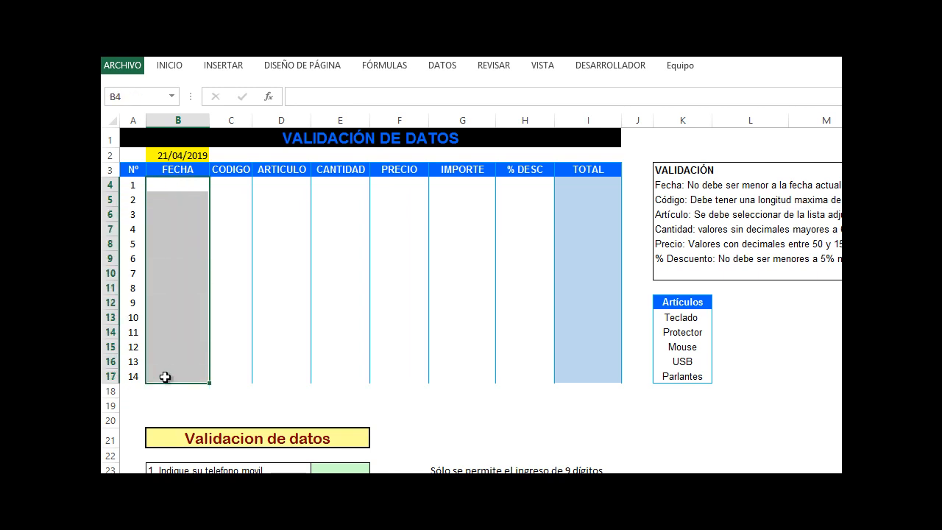
left_click(442, 68)
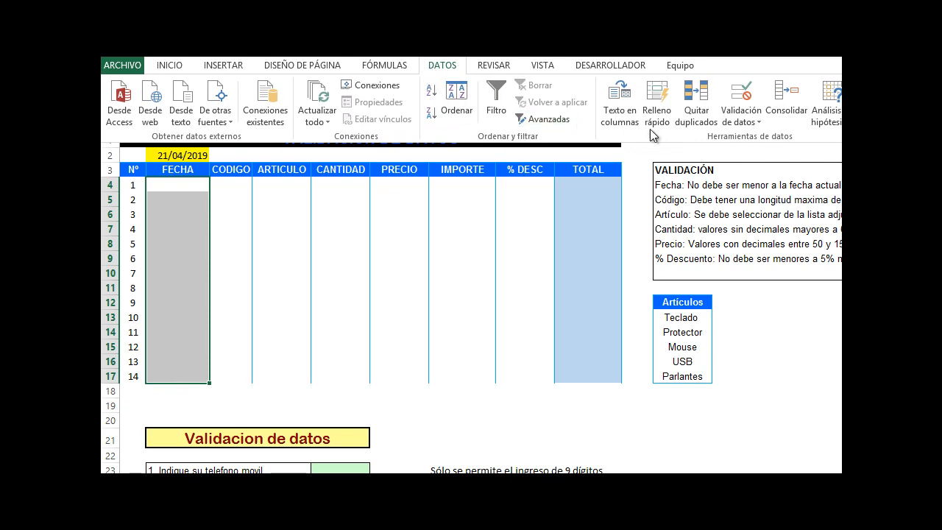
left_click(742, 122)
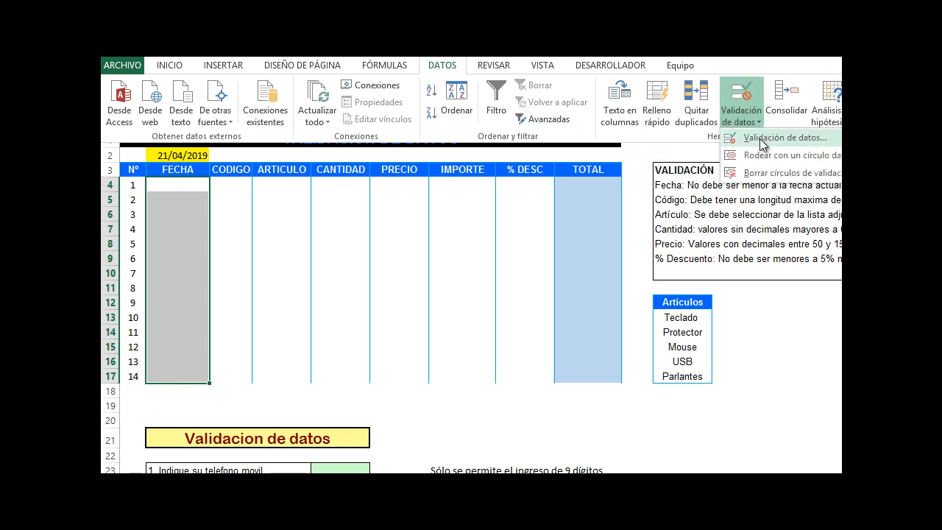
left_click(761, 140)
left_click_drag(650, 223, 507, 220)
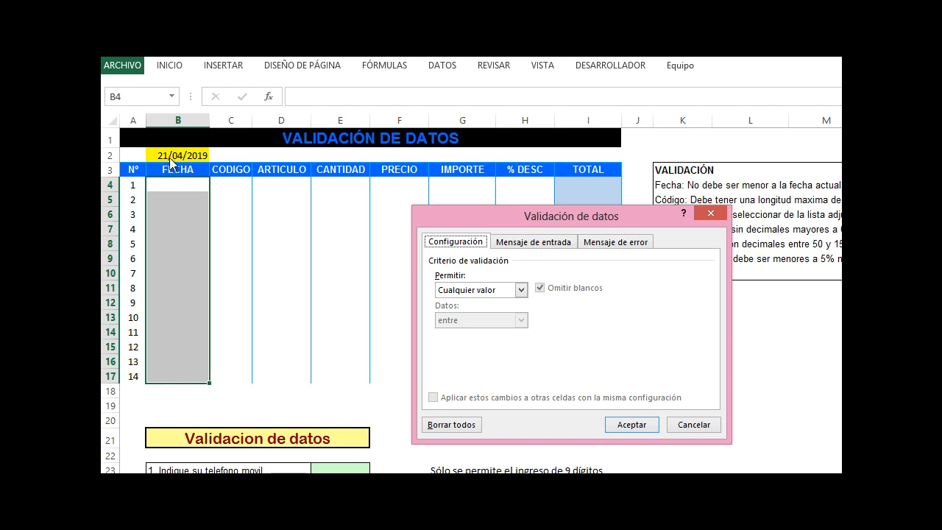
left_click(520, 291)
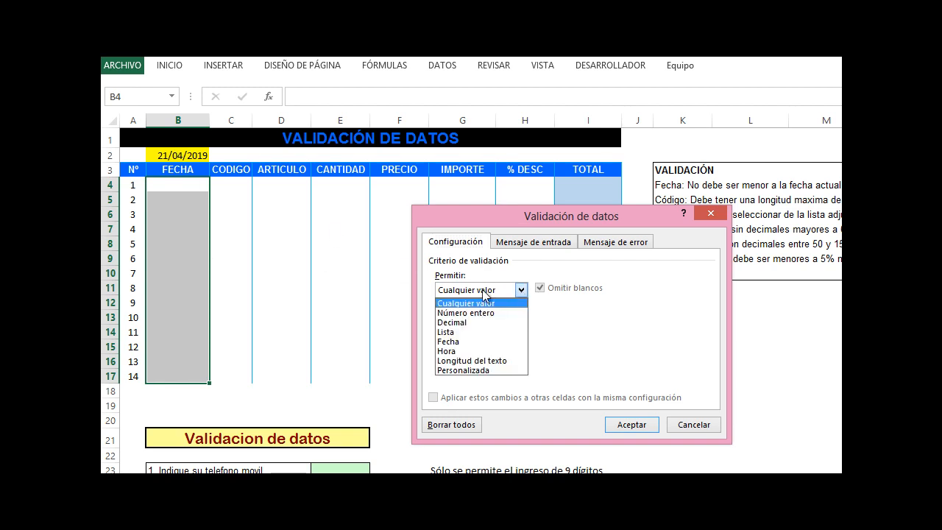
left_click(450, 341)
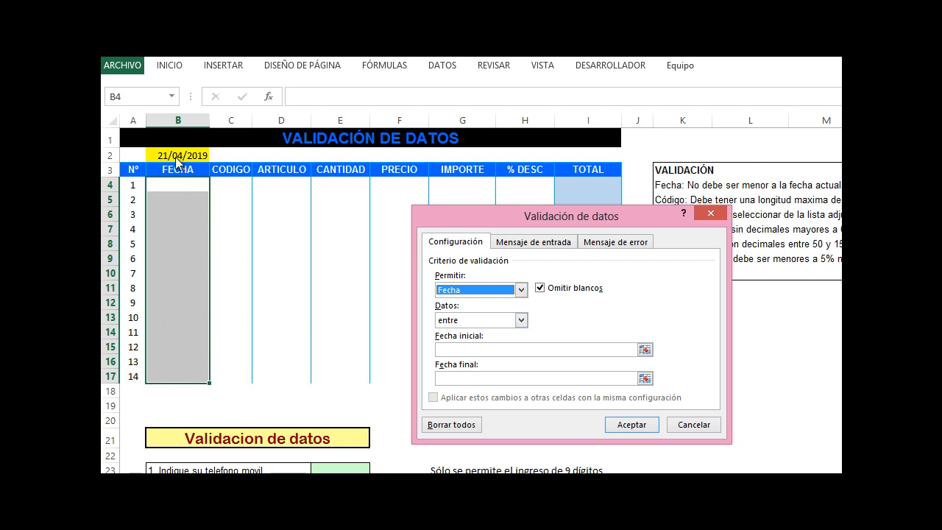
left_click(520, 320)
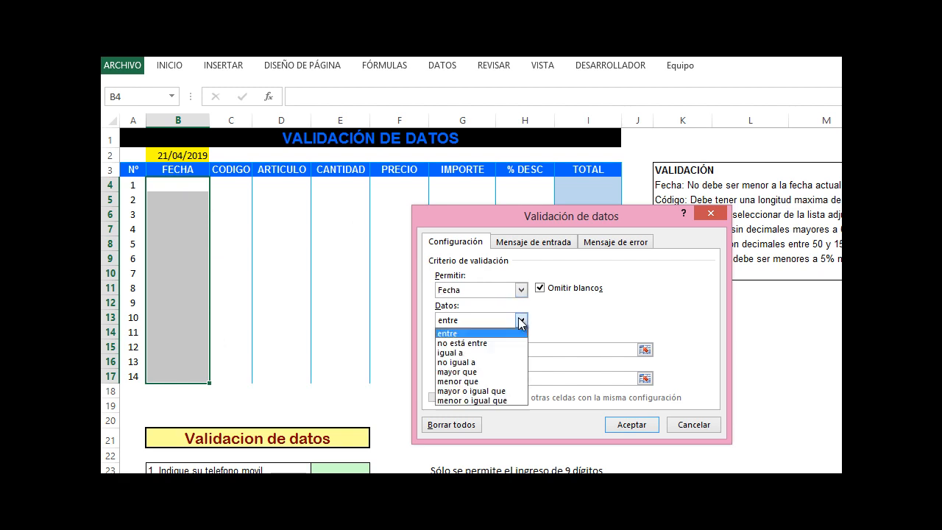
left_click(484, 393)
left_click(471, 350)
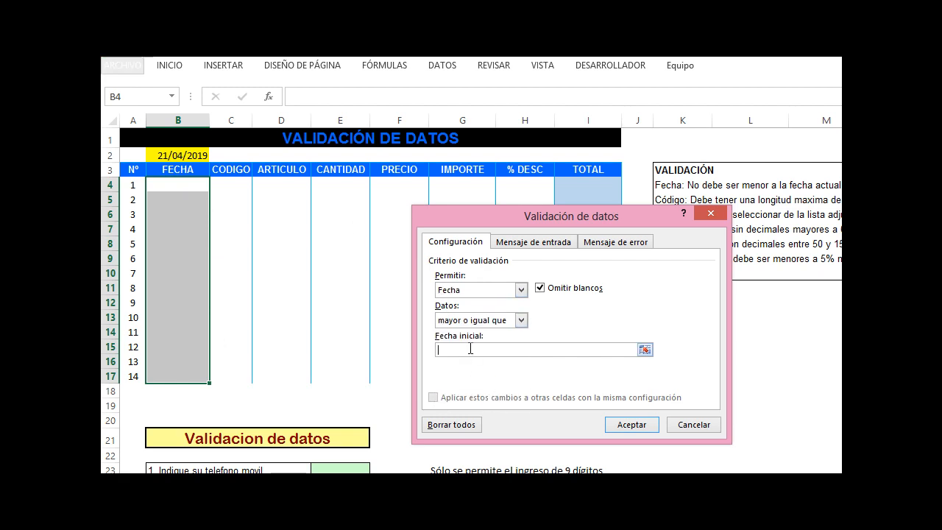
left_click(161, 155)
Set the date validation's input message with title Información and text "Ingrese fecha de venta"
left_click(533, 242)
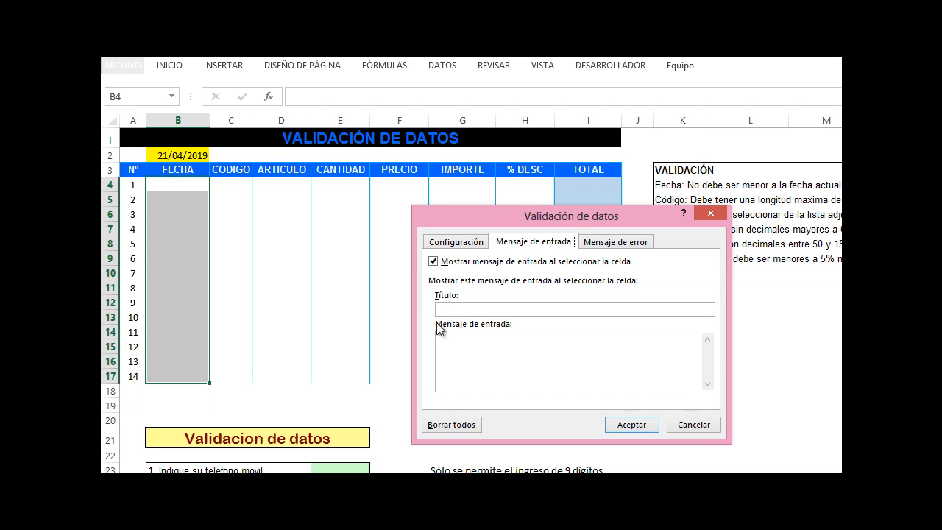
left_click(483, 309)
type("Informai")
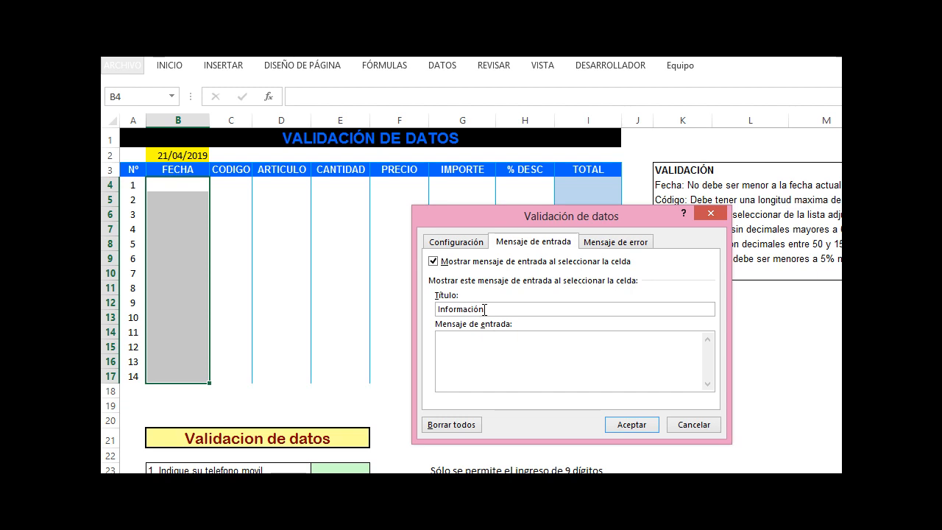
type("ingr")
key("BackSpace")
key("BackSpace")
key("BackSpace")
type("n")
type("grese")
type(" fehc")
Set the date validation's error alert to the Detener style with the title Error
left_click(583, 244)
left_click(539, 310)
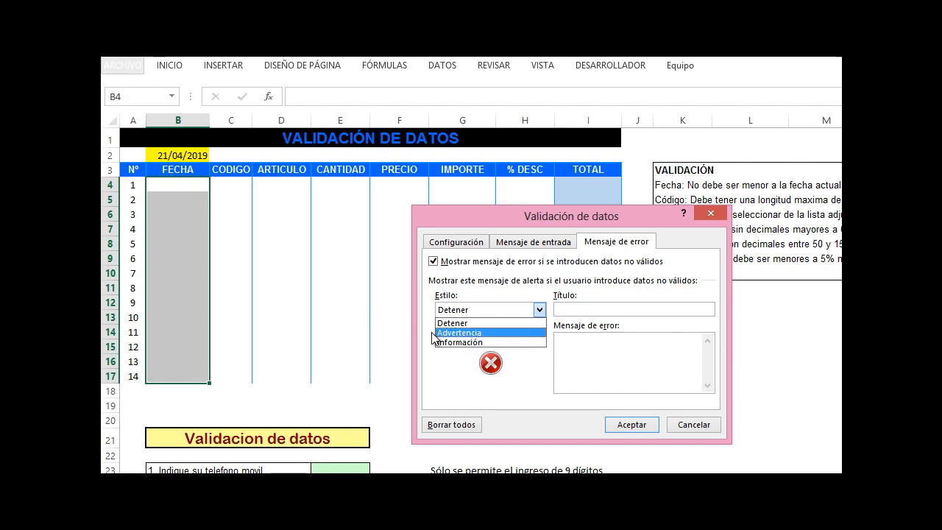
left_click(469, 323)
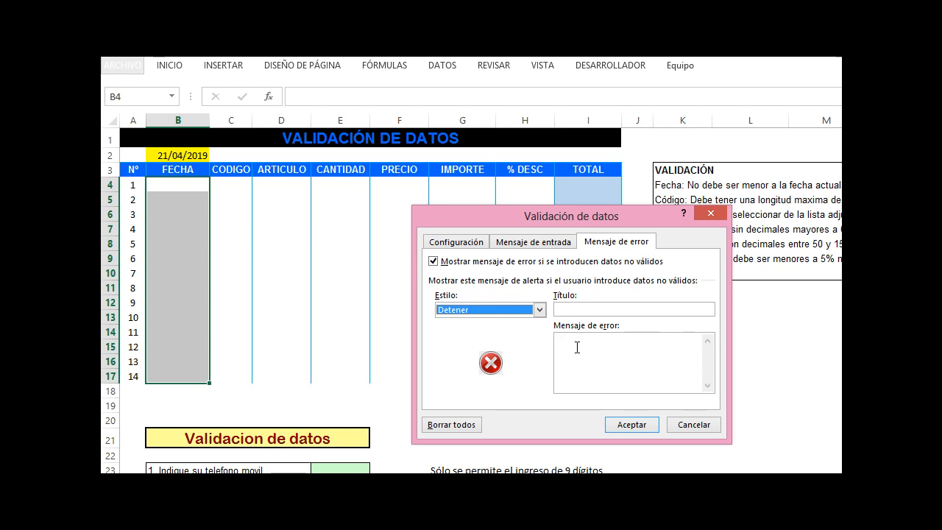
left_click(620, 309)
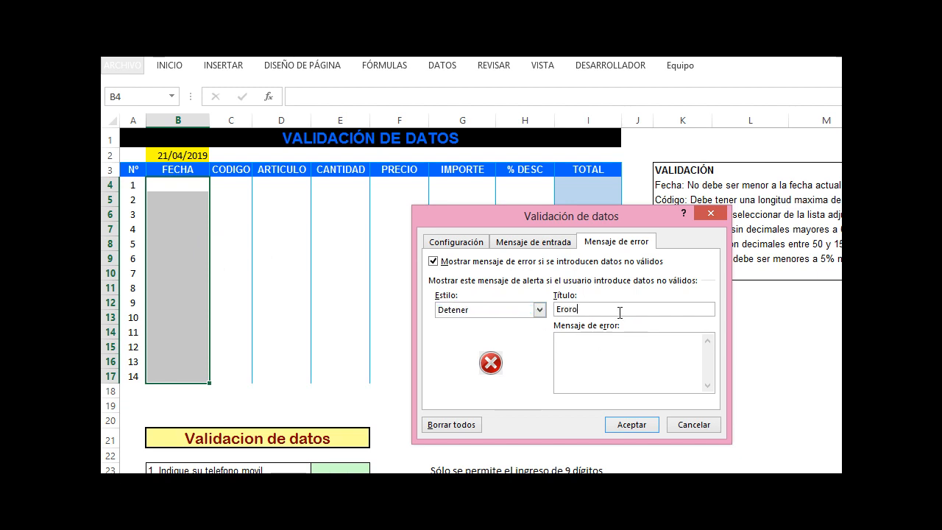
type("Eroro")
key("BackSpace")
key("BackSpace")
key("BackSpace")
type("ror")
Enter the error message "fecha ingresada es menor a la fecha actual" and apply the validation
left_click(589, 357)
type("fecha ingresada es menor a la fecha actual")
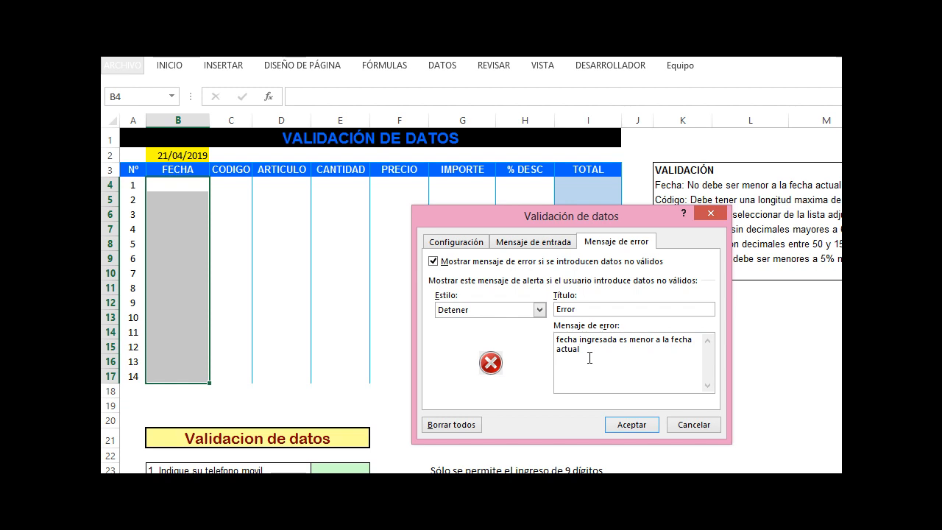
left_click(613, 423)
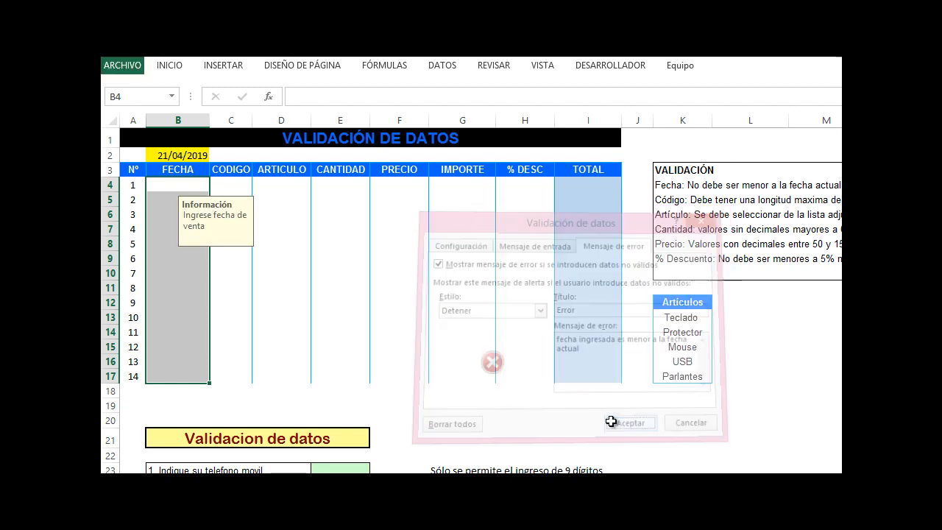
Select various cells in the FECHA column to check the input message tooltip
left_click(236, 284)
left_click(193, 212)
left_click(173, 188)
left_click(169, 243)
left_click(173, 318)
left_click(170, 346)
left_click(158, 273)
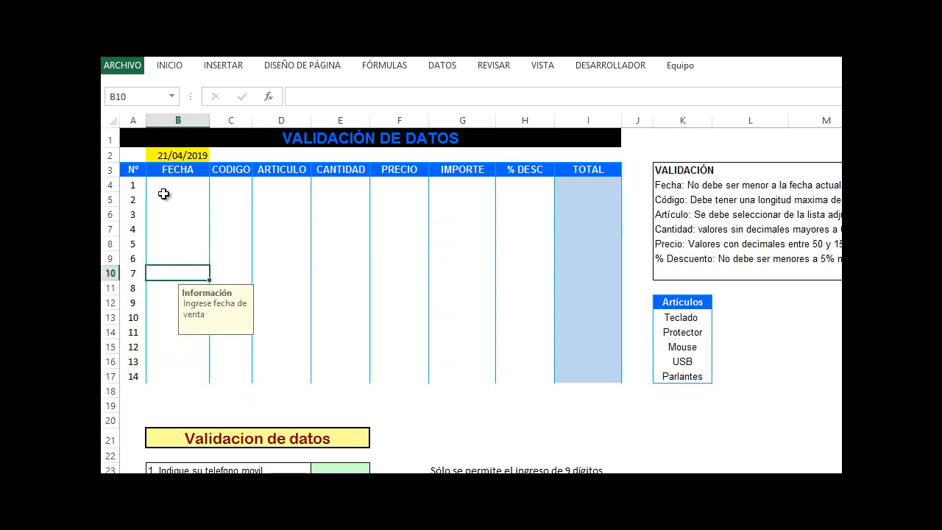
left_click(165, 200)
left_click(168, 248)
Try entering the date 05/04/2019 in cell B5 and retry after the validation error
left_click(159, 197)
type("05/04/2019")
key("Return")
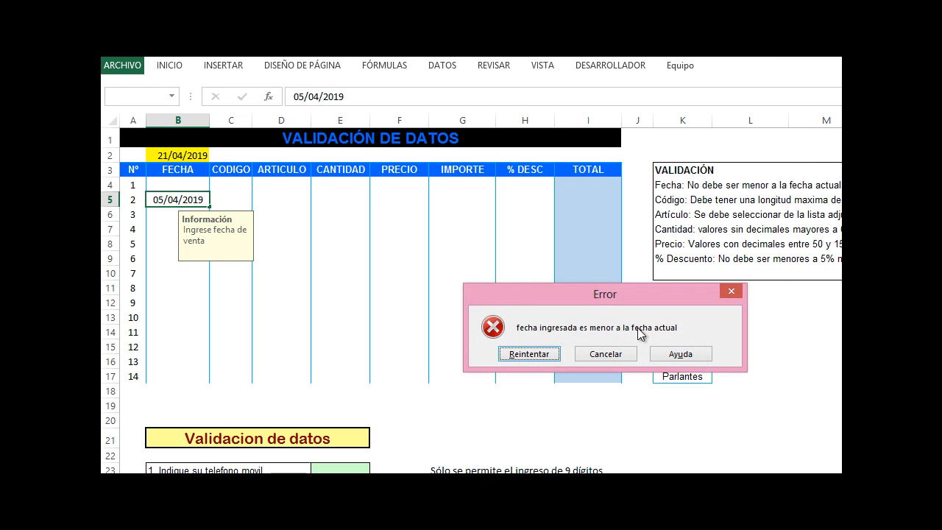
left_click(556, 354)
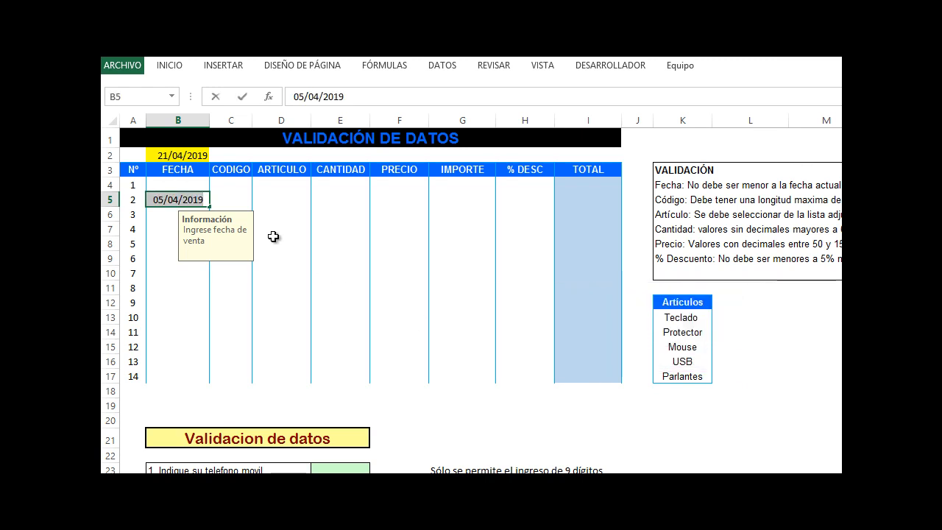
key("Return")
key("Return")
key("Return")
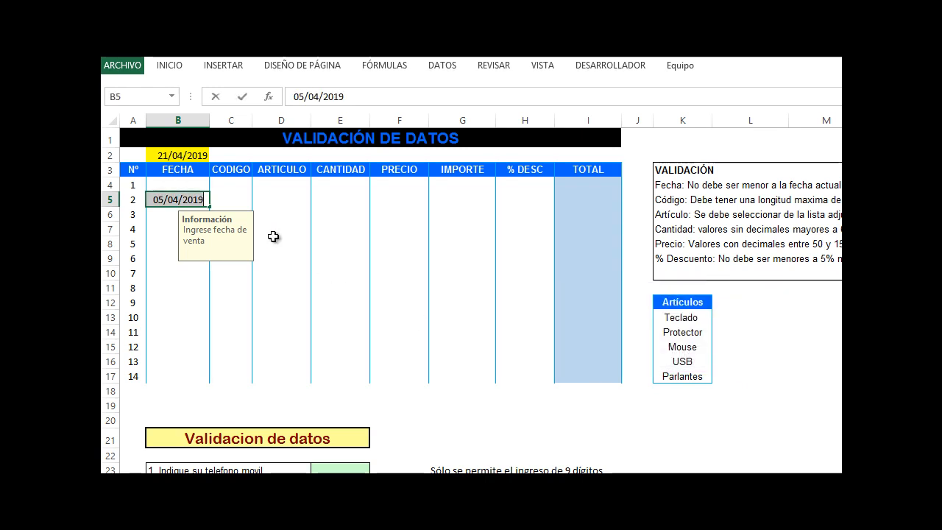
key("Return")
key("Return")
key("Return")
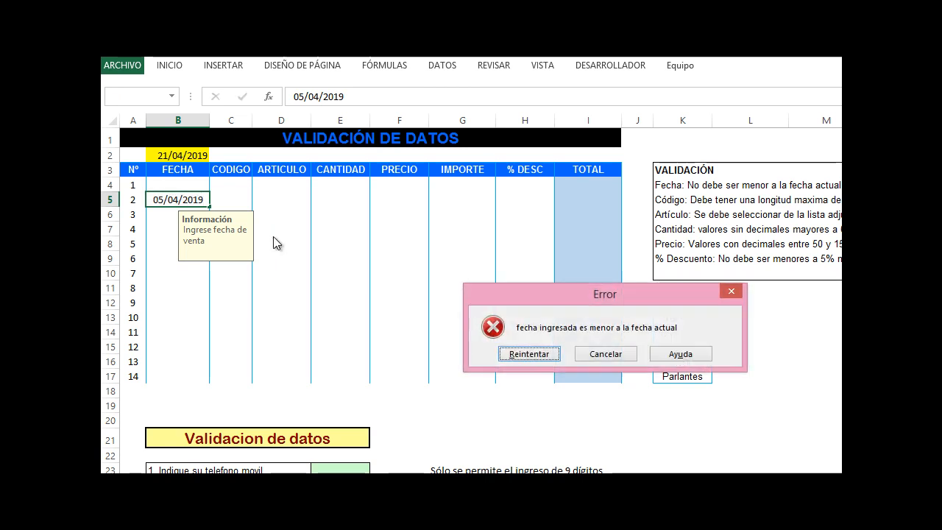
Correct the date in cell B5 to 25/04/2019
key("Right")
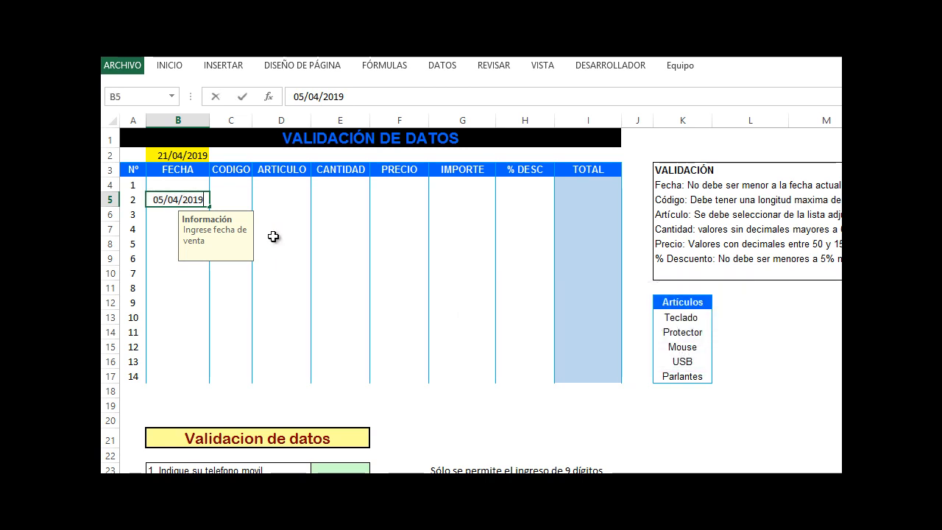
key("Delete")
type("2")
key("Return")
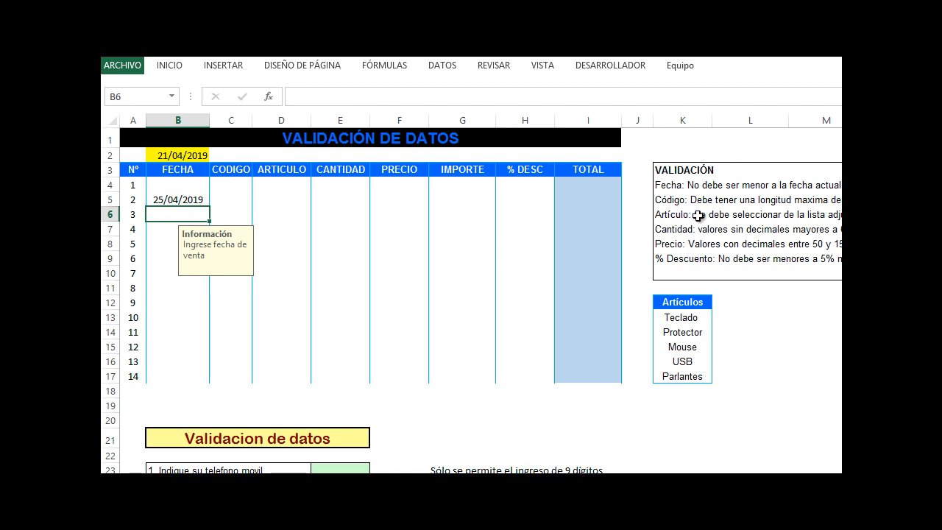
Add text-length validation to C4:C17 allowing codes of at most 6 characters
left_click(236, 186)
left_click_drag(236, 185, 230, 379)
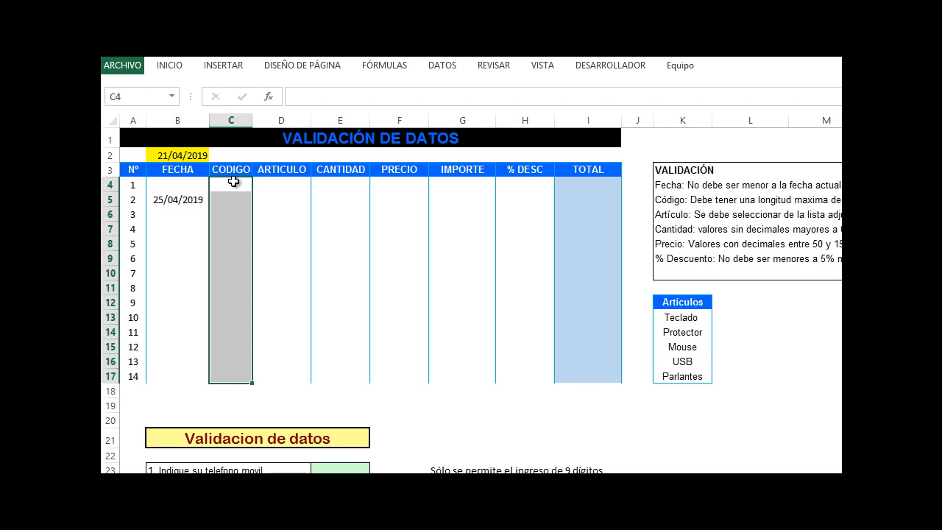
left_click(442, 68)
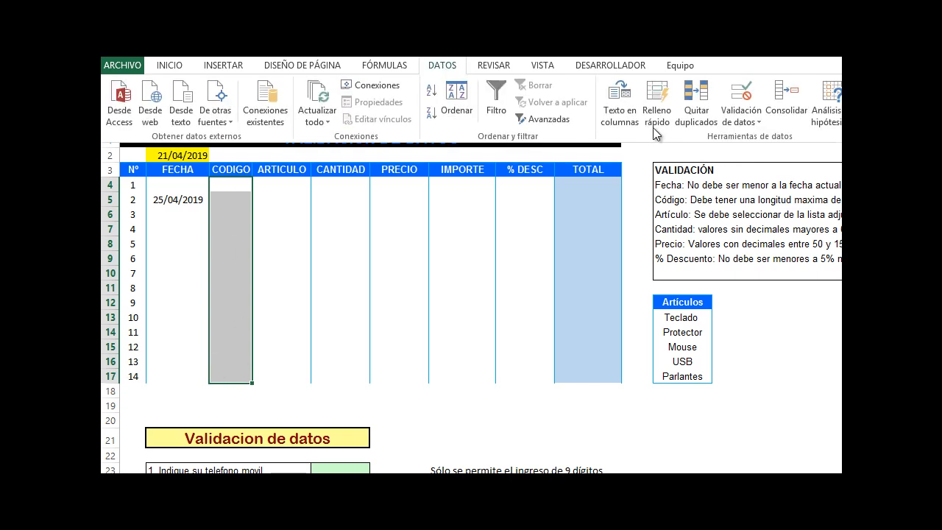
left_click(741, 118)
left_click(752, 137)
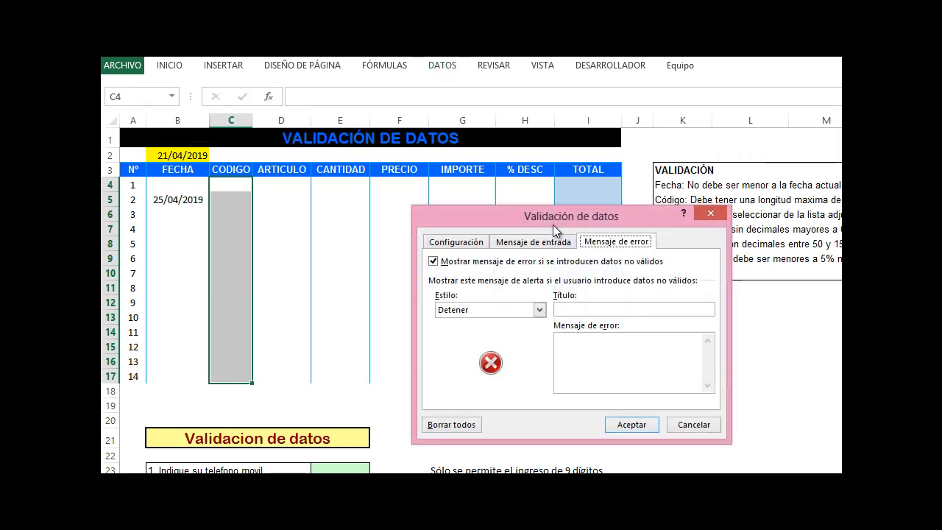
left_click(465, 241)
left_click(493, 294)
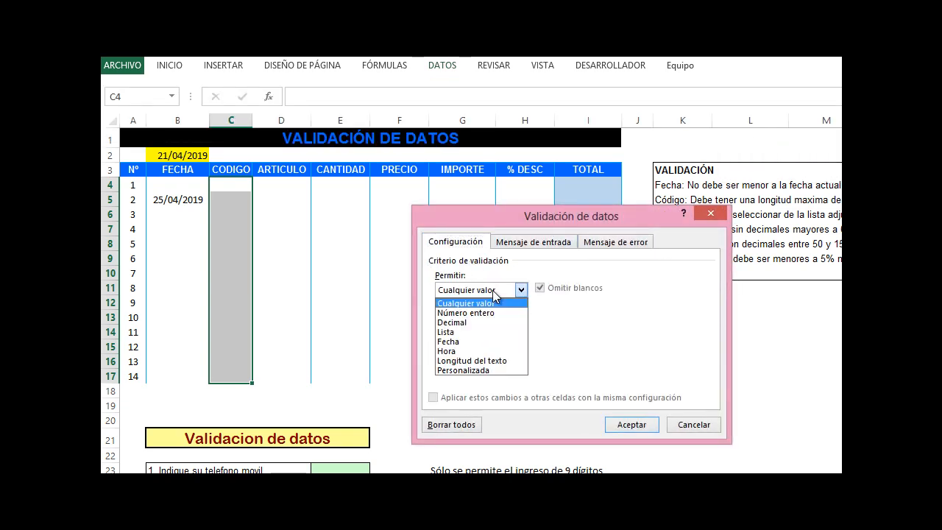
left_click(471, 361)
left_click_drag(493, 225, 395, 225)
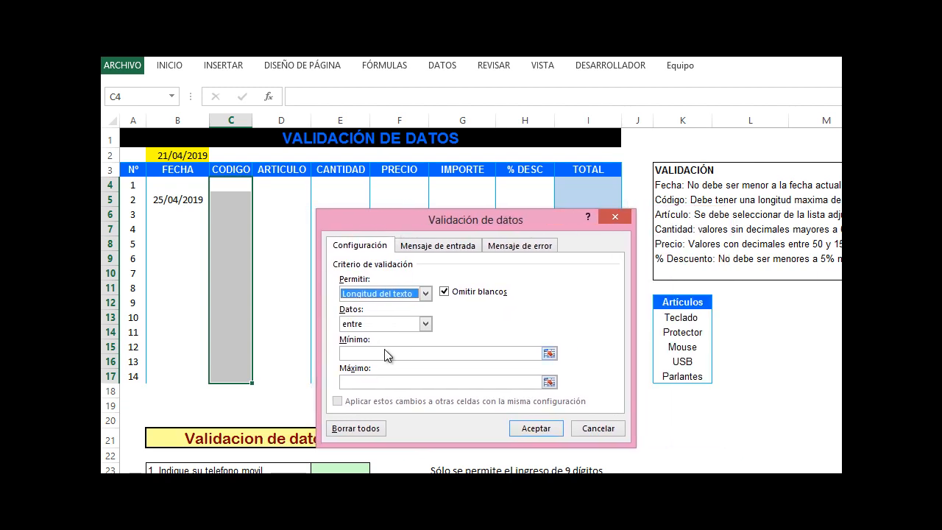
left_click(425, 324)
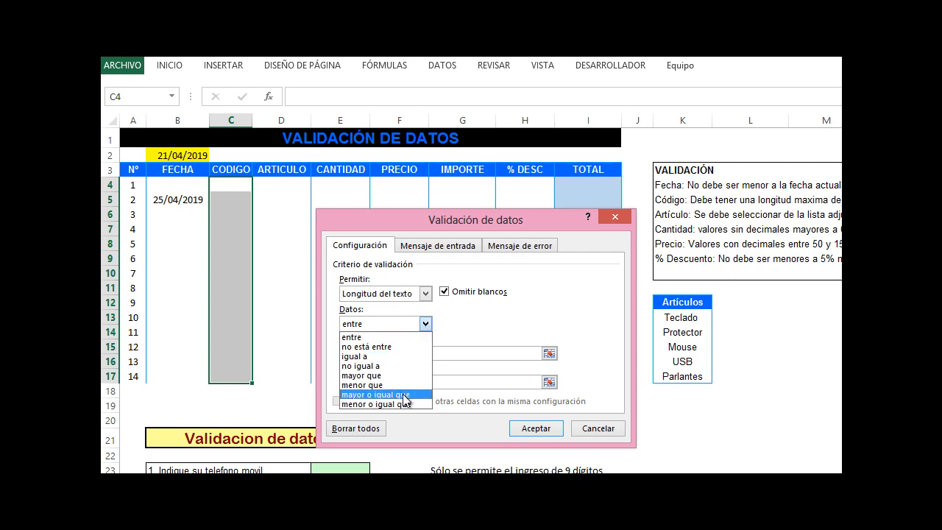
left_click(375, 405)
left_click(380, 351)
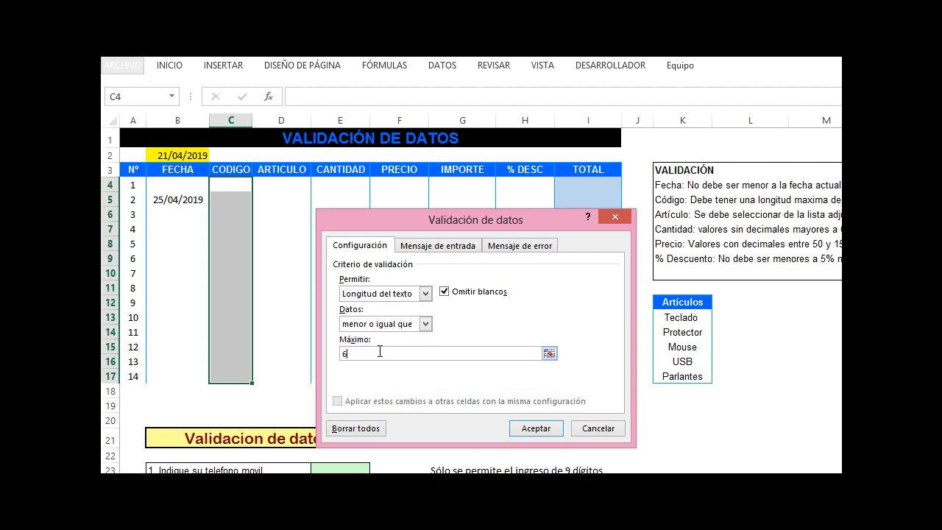
Set the code column's error alert with title "Error" and message "código incorrecto, debe tener una longitud máxima de 6 caracteres"
left_click(444, 246)
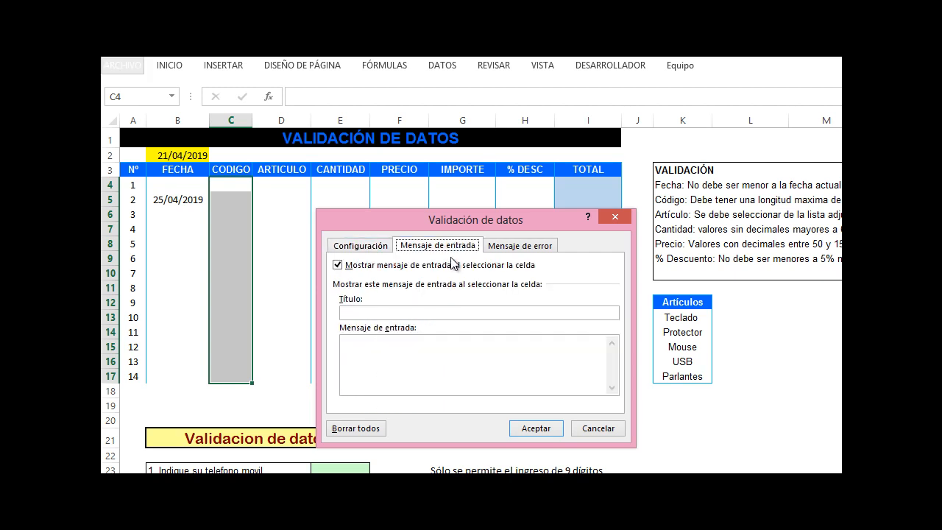
left_click(542, 248)
left_click(499, 313)
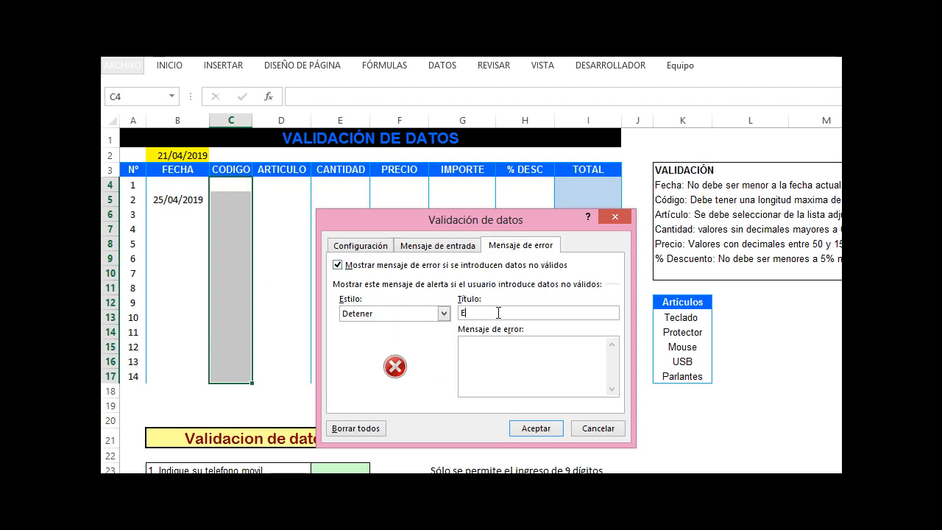
key("BackSpace")
key("BackSpace")
key("BackSpace")
type("el ")
type("igo incorrec")
key("BackSpace")
key("BackSpace")
key("BackSpace")
key("BackSpace")
key("BackSpace")
type("er un")
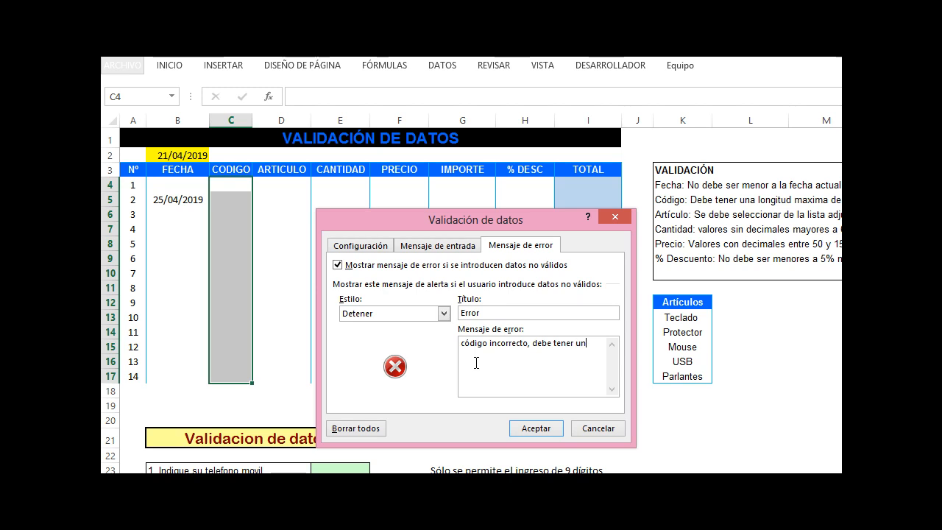
type("a longitud máxima de 6 caract")
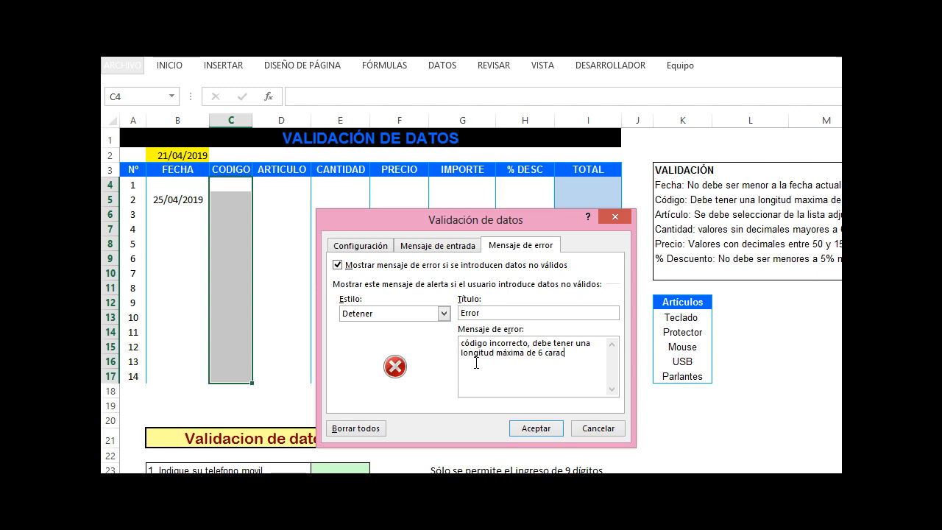
key("BackSpace")
left_click(536, 428)
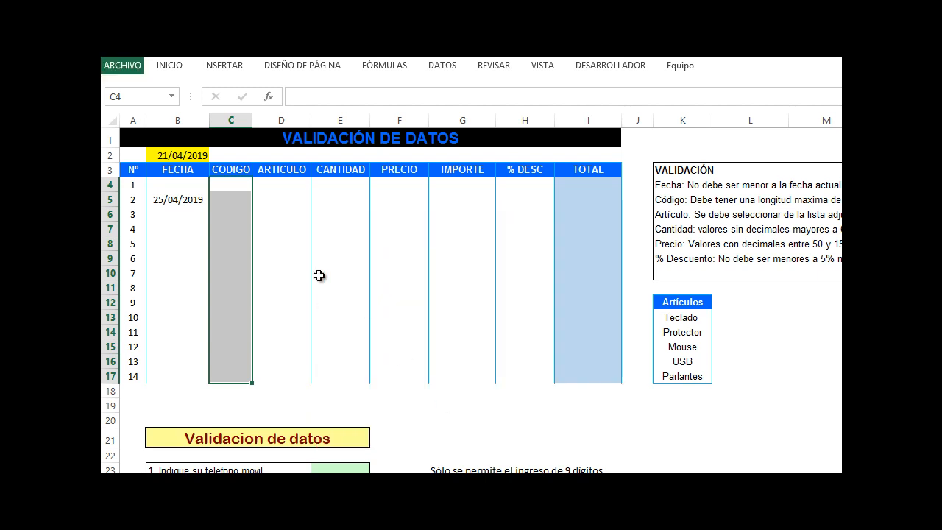
Enter the test codes 1, a, 1a, 1a2b and 1a2b3c in C4 through C8
left_click(220, 194)
left_click(241, 184)
type("1")
key("Return")
type("a")
key("Return")
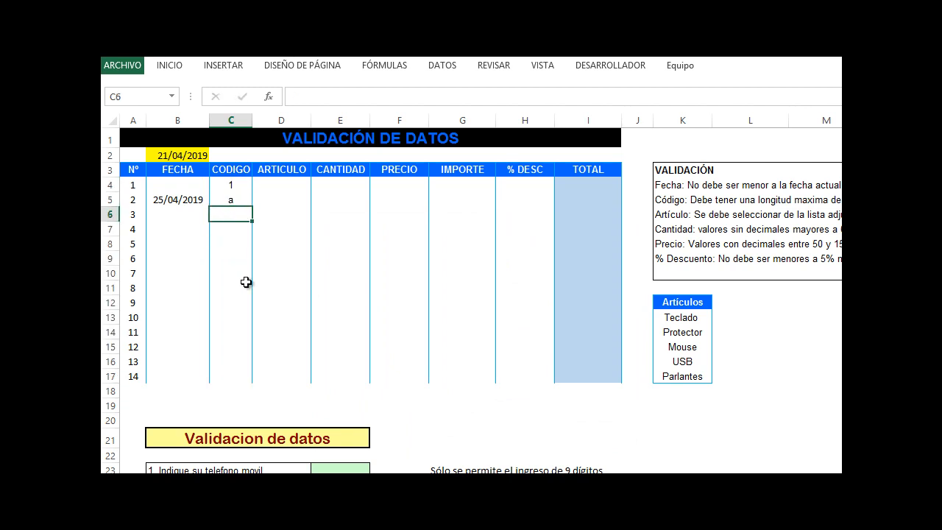
key("Up")
key("Up")
key("Up")
key("Down")
key("Down")
key("Down")
type("1a")
key("Return")
type("1a2b")
key("Return")
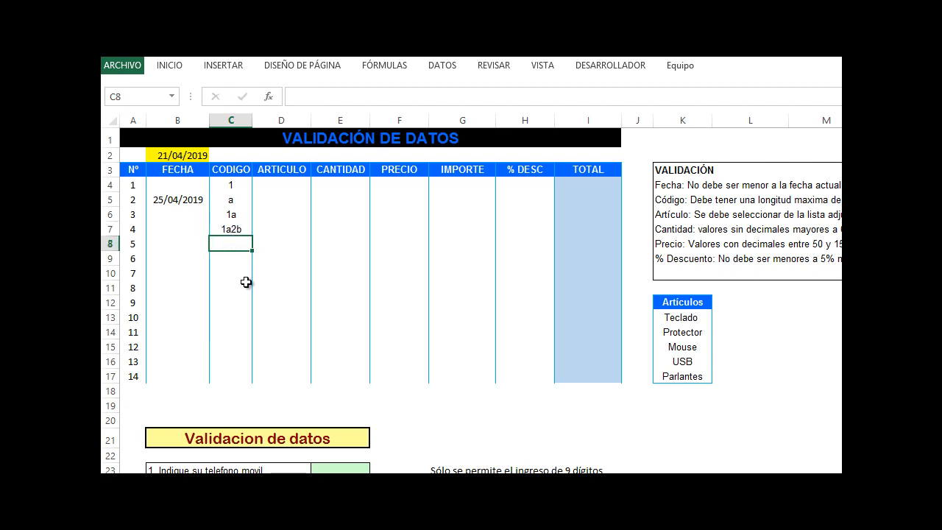
type("1a2b3c")
key("Return")
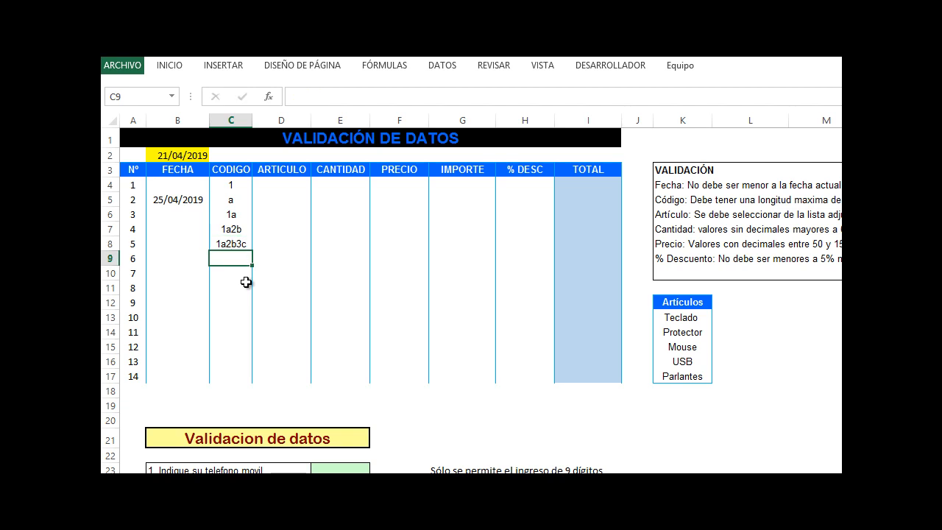
Try entering the seven-character code 1a2b3c4 in C9 and cancel after the validation error
type("1a2b3c4")
key("Return")
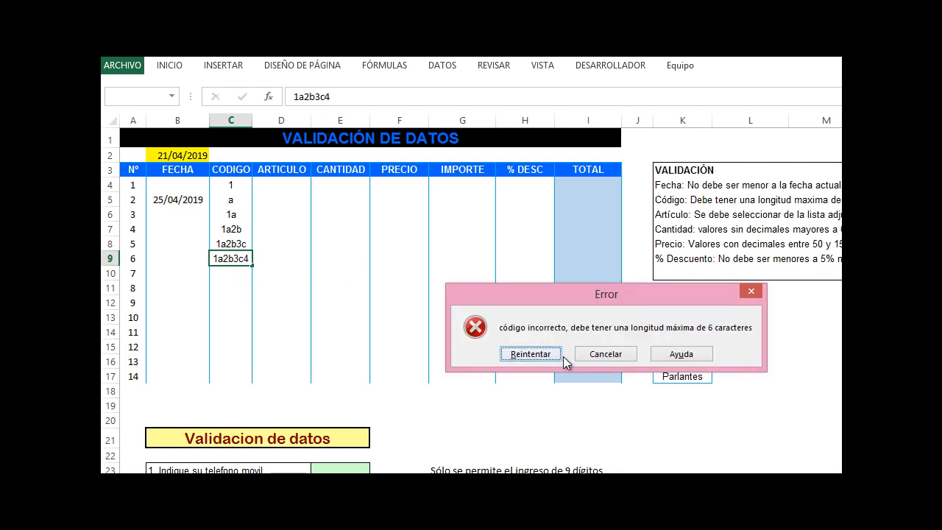
left_click(587, 361)
Add list validation to D4:D17 in the ARTICULO column using the source range =$K$13:$K$17
left_click(278, 258)
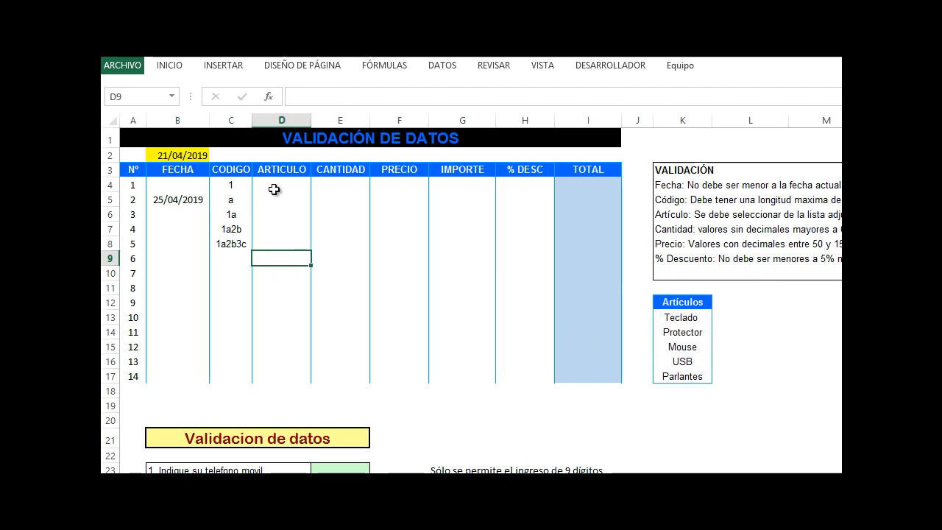
left_click(271, 193)
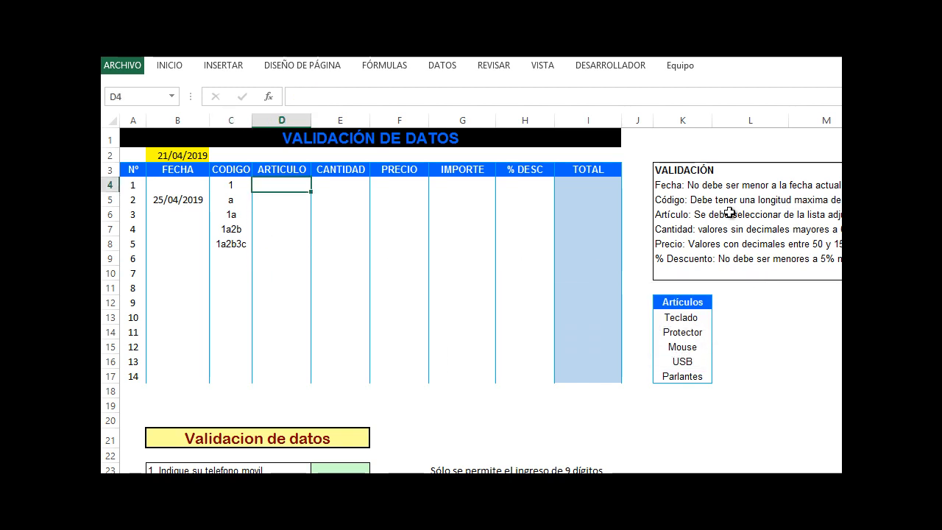
left_click_drag(668, 302, 679, 378)
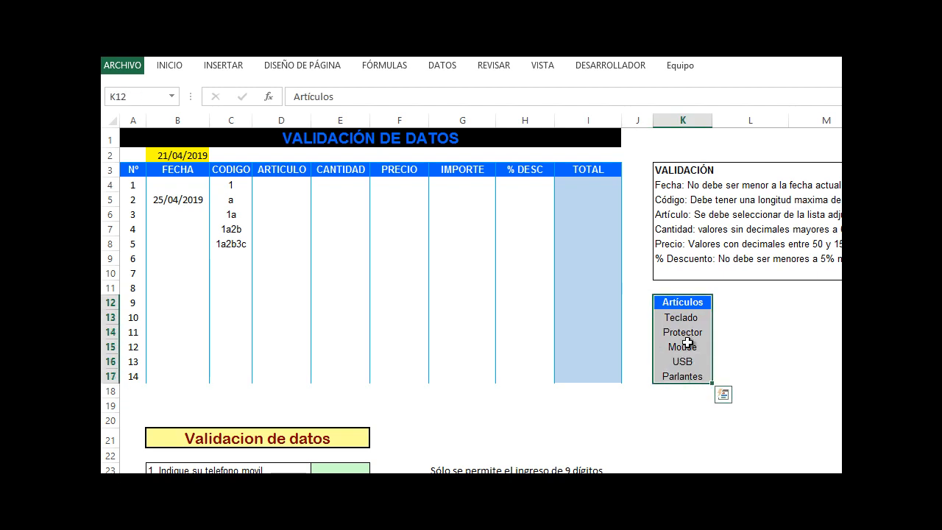
left_click(282, 226)
left_click_drag(272, 185, 277, 381)
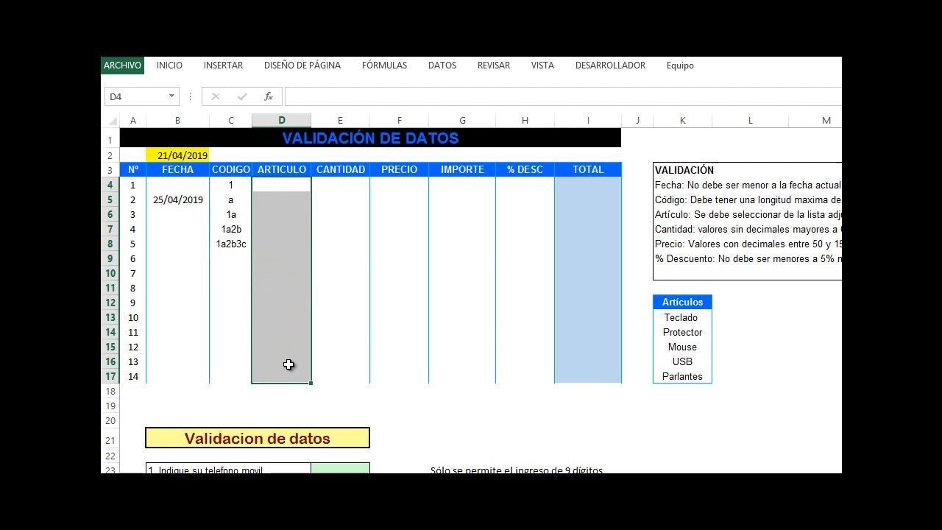
left_click(191, 66)
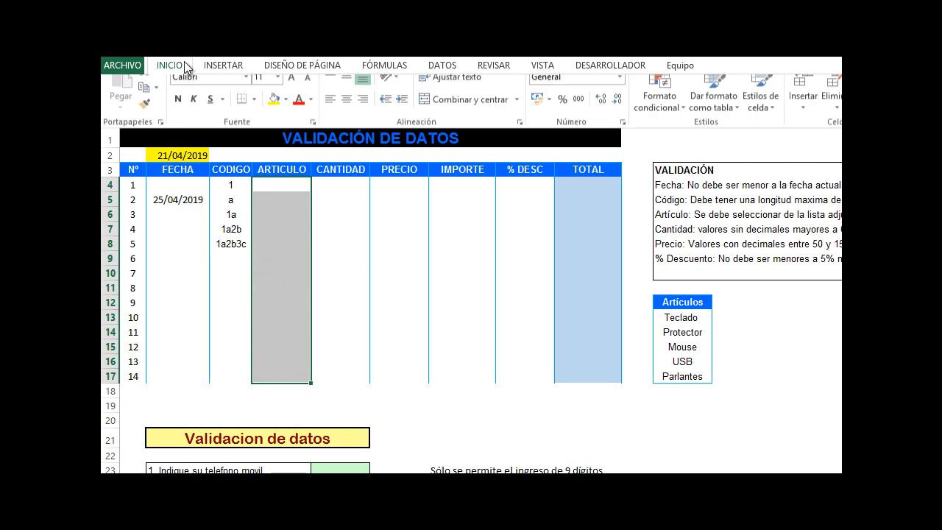
left_click(443, 67)
left_click(758, 122)
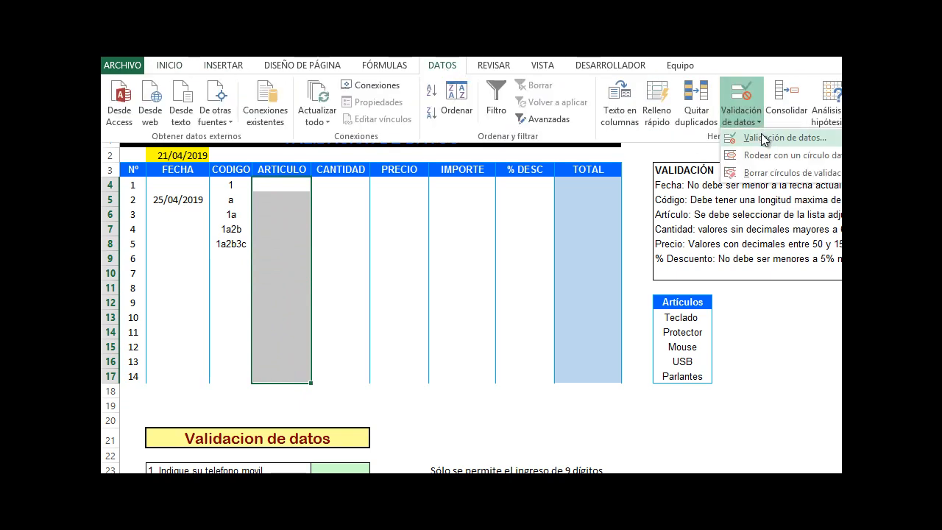
left_click(749, 137)
left_click(361, 245)
left_click(384, 293)
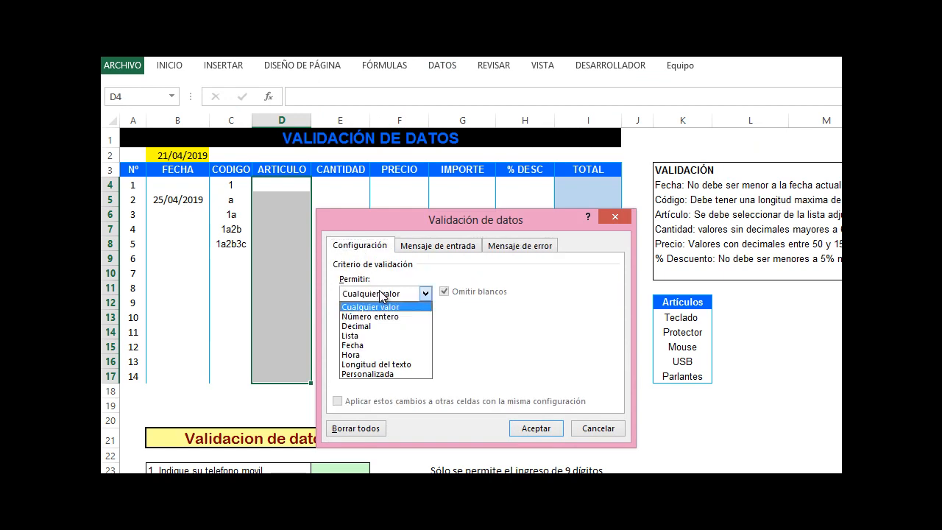
left_click(364, 337)
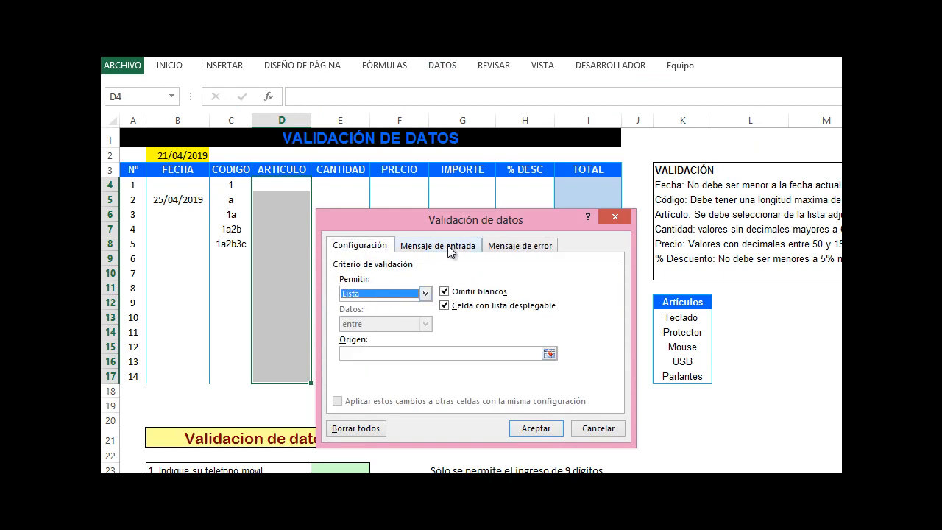
left_click_drag(450, 218, 464, 173)
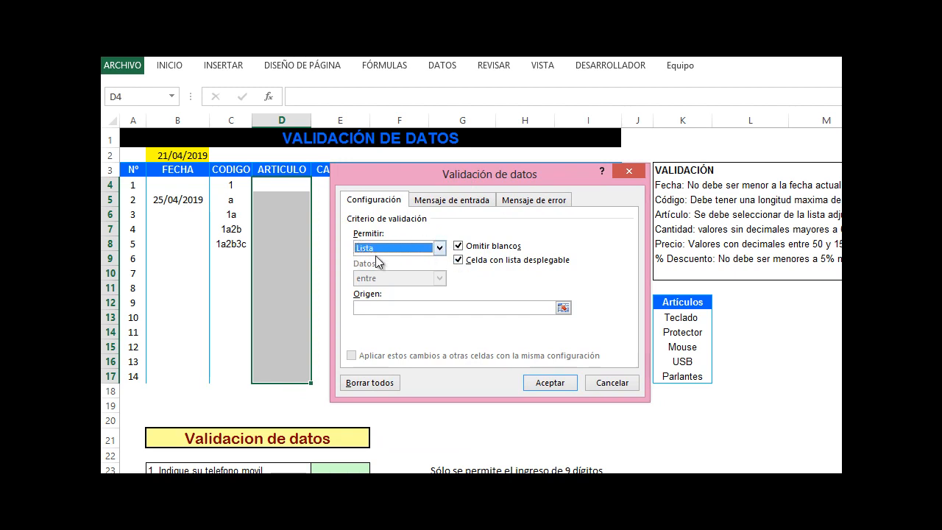
left_click(439, 249)
left_click(440, 250)
left_click(440, 250)
left_click(439, 250)
left_click(419, 312)
mouse_move(454, 171)
left_mouse_down()
mouse_move(435, 178)
mouse_move(449, 181)
left_mouse_up()
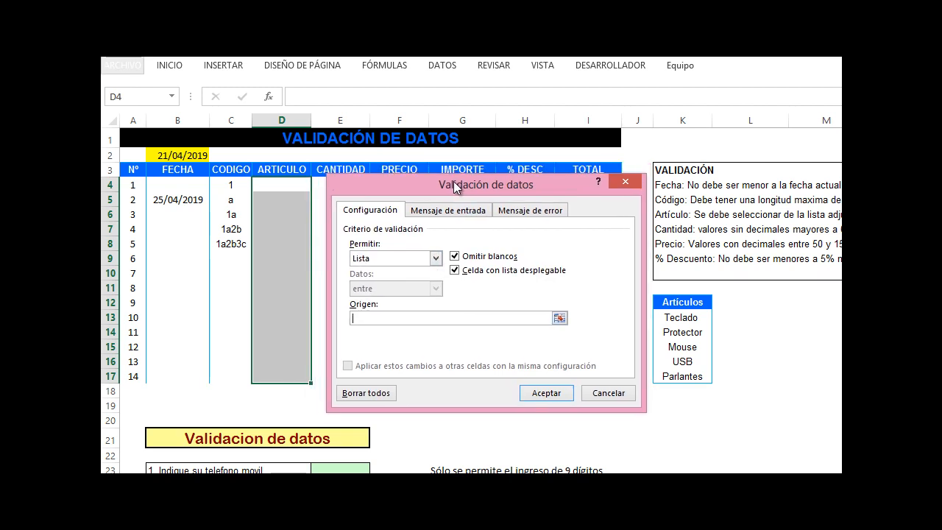
left_click_drag(668, 317, 673, 375)
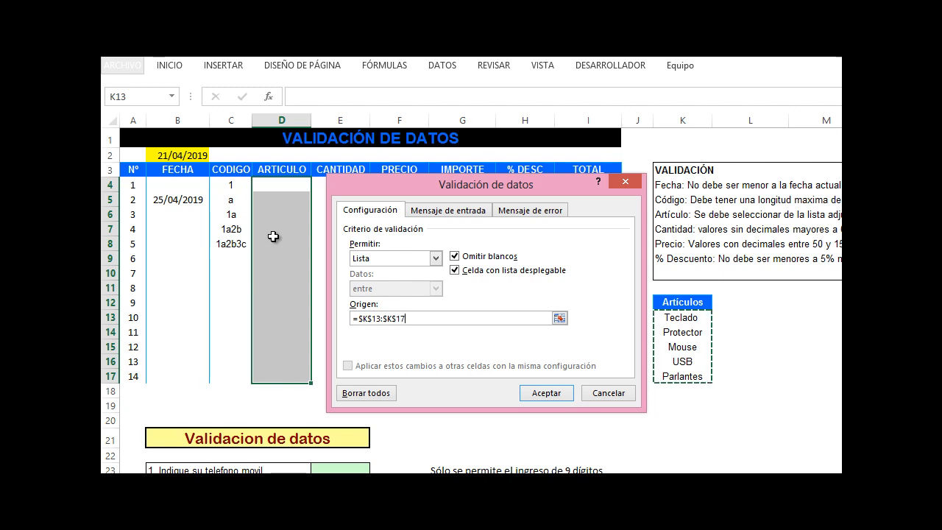
Set the list's error message to "Artículo no se encuentra registrad. Vuelva ingresar" and confirm the validation
left_click(530, 210)
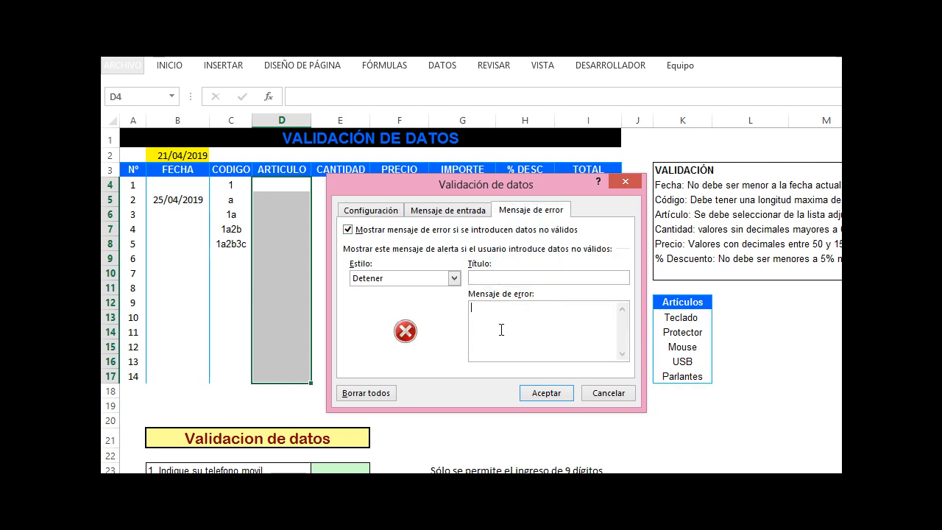
type("Artículo no se encuentra registrad. Vuelva ingresar")
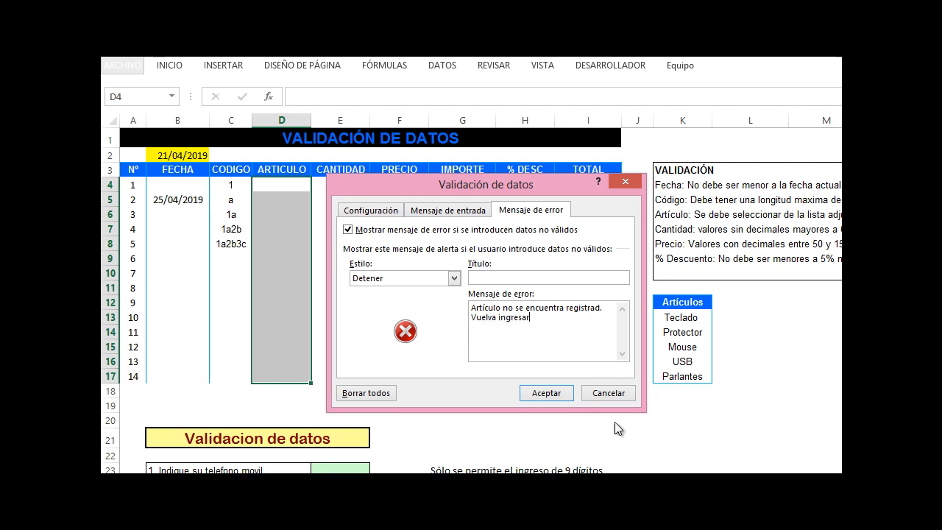
left_click_drag(589, 341, 600, 314)
key("Left")
left_click(544, 393)
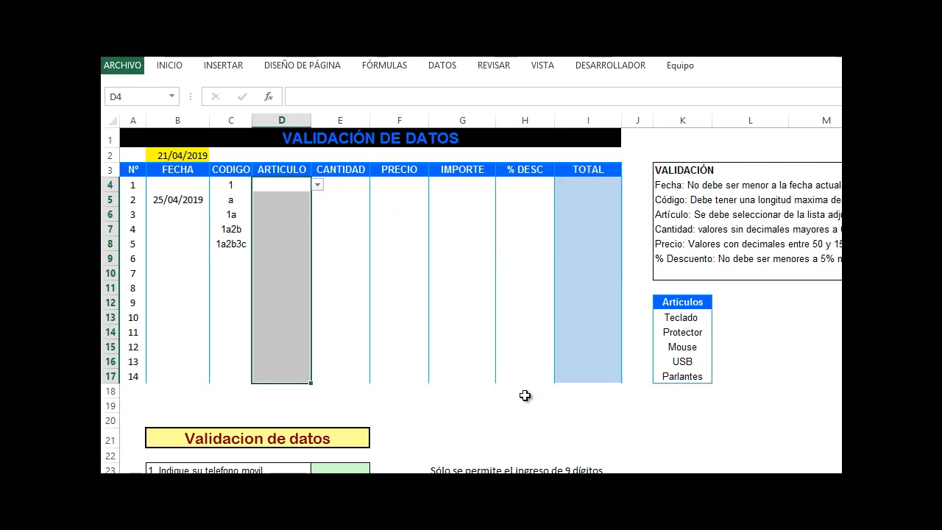
Pick USB for D4 and Protector for D5 from the ARTICULO dropdown lists
left_click(300, 229)
left_click(286, 288)
left_click(281, 330)
left_click(280, 244)
left_click(288, 200)
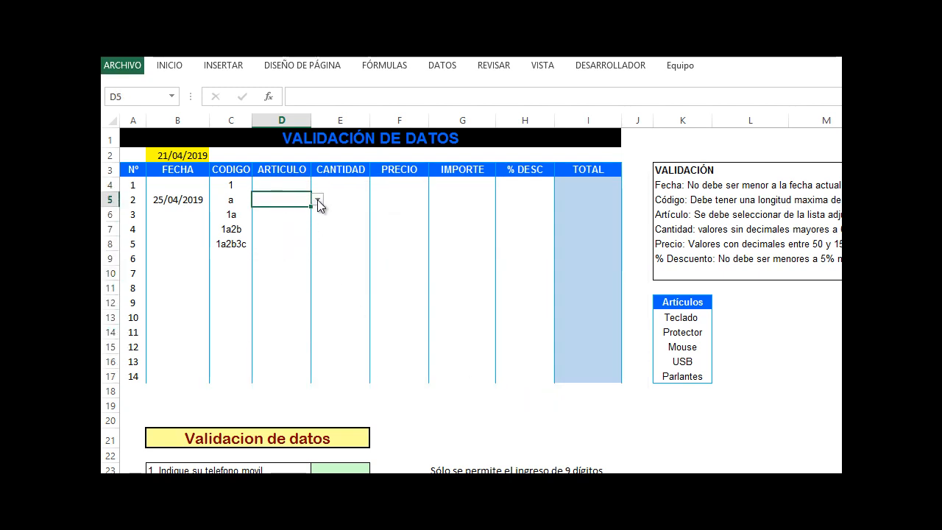
left_click(317, 200)
left_click(290, 222)
left_click(290, 184)
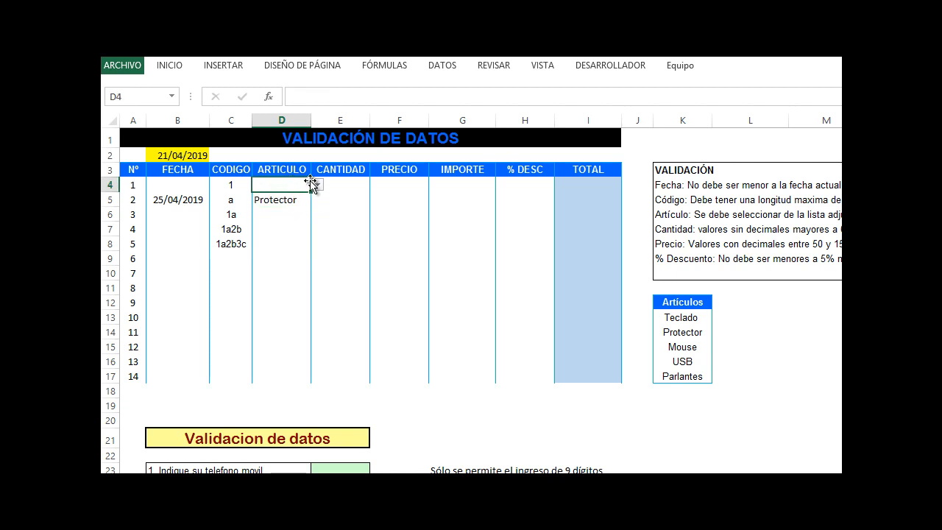
left_click(317, 184)
left_click(312, 229)
left_click(298, 217)
Replace Teclado with Cámara in K13 of the Artículos list and pick Cámara for D6
left_click(687, 319)
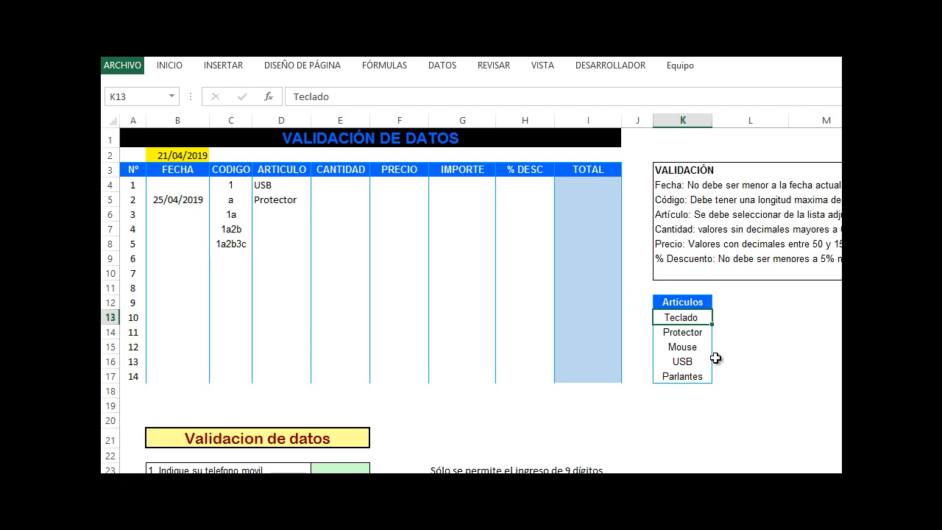
type("Cámara")
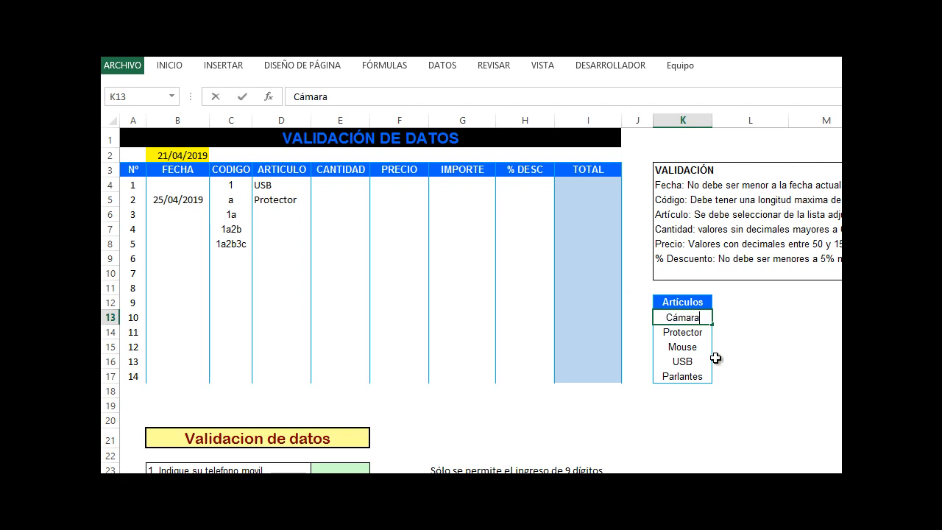
left_click(304, 219)
left_click(317, 214)
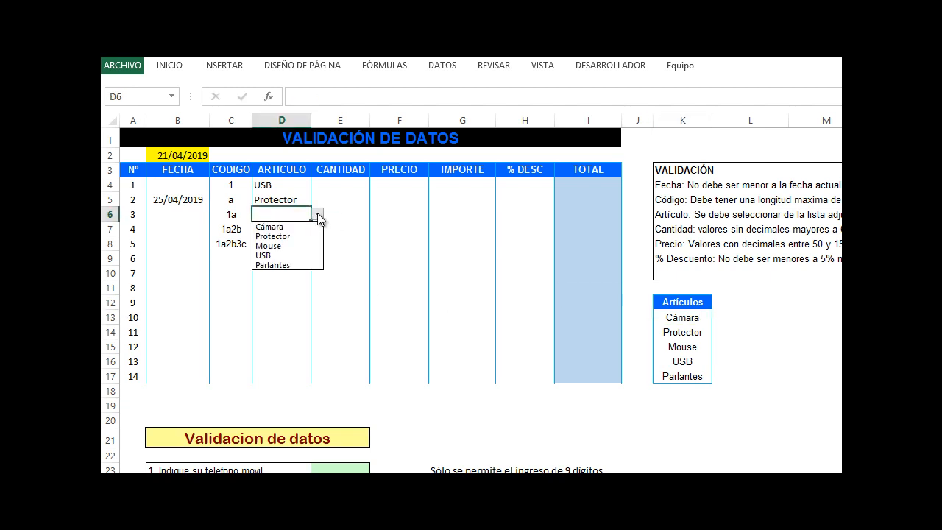
left_click(282, 227)
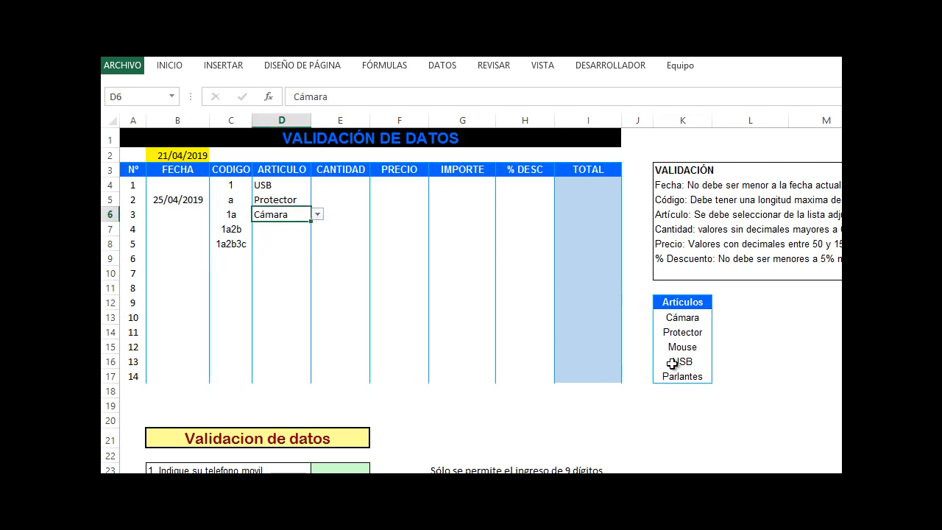
Insert a new row above row 17
left_click(110, 376)
right_click(113, 377)
left_click(151, 258)
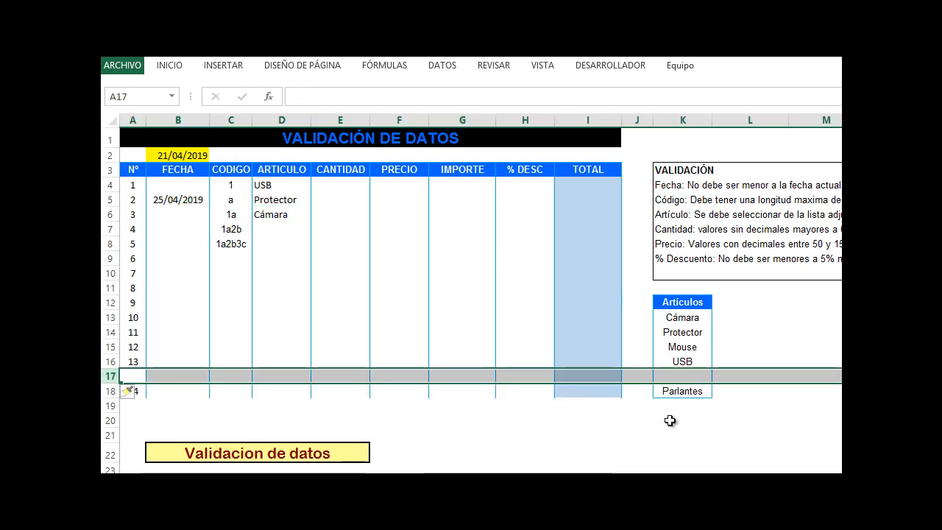
Enter Teclado in the new cell K17 of the Artículos list and choose Teclado for D7
left_click(683, 376)
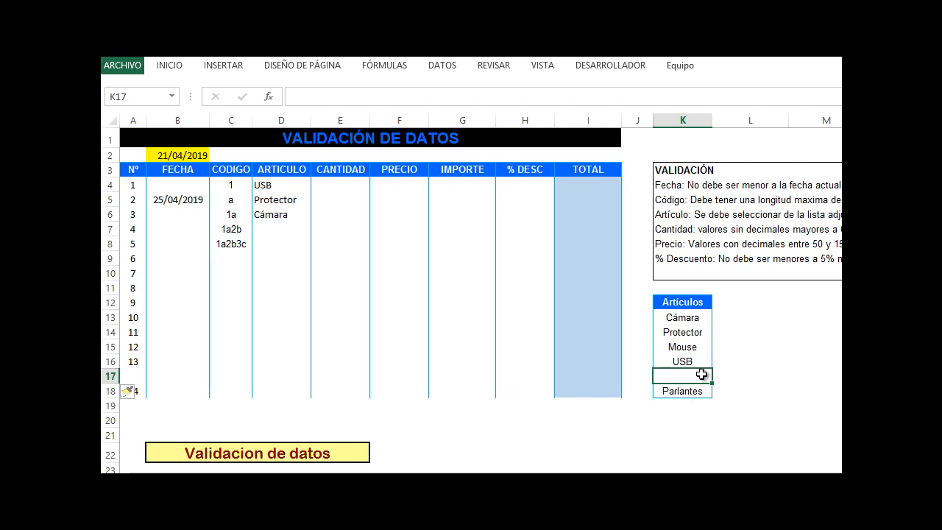
type("Teclado")
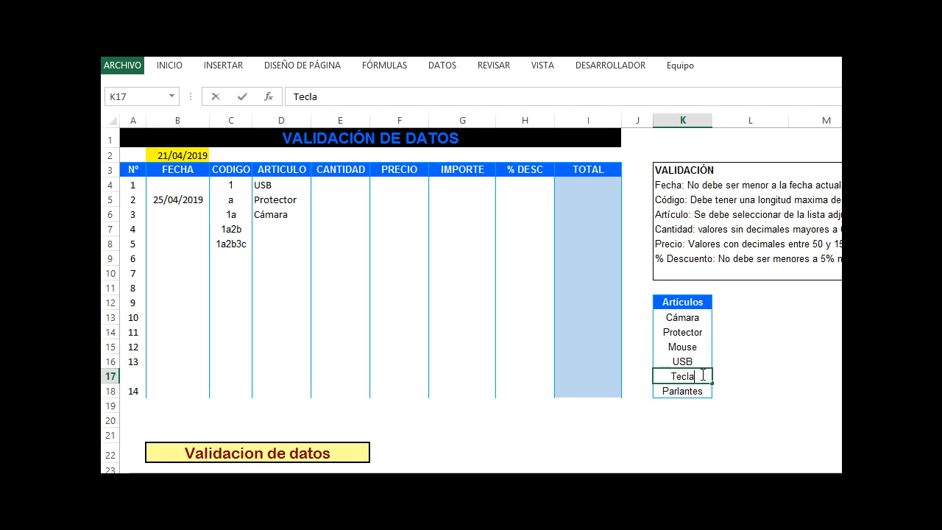
left_click(298, 230)
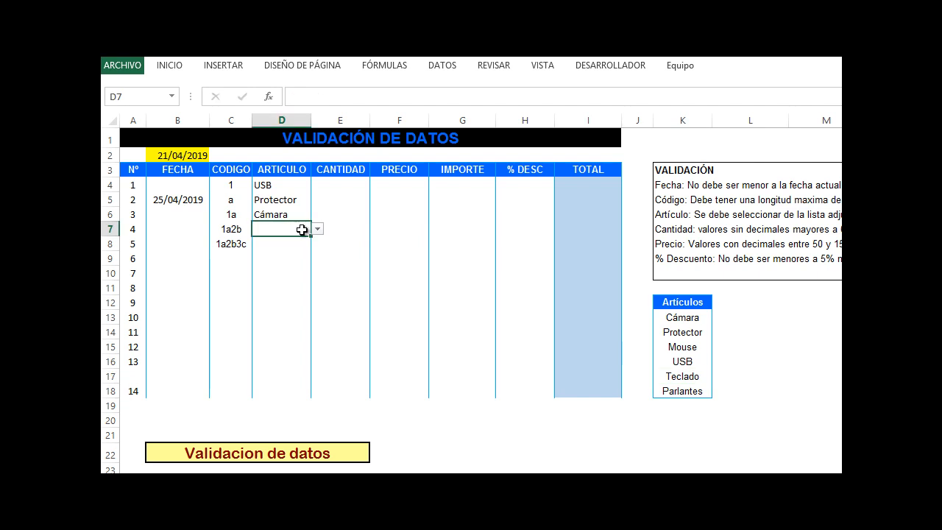
left_click(317, 229)
left_click(282, 280)
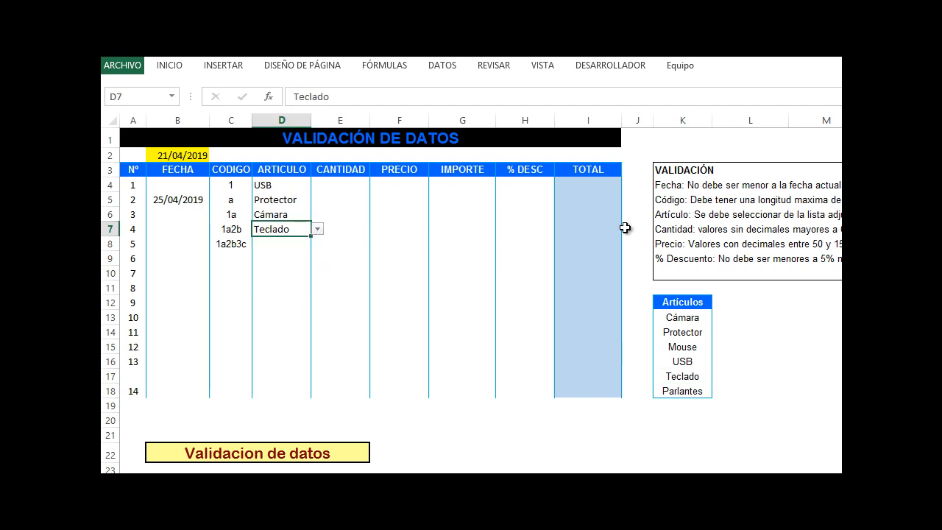
Restrict the CANTIDAD cells E4:E18 to whole numbers greater than a minimum value with data validation
left_click(368, 284)
left_click_drag(320, 180, 360, 395)
left_click(442, 65)
left_click(740, 117)
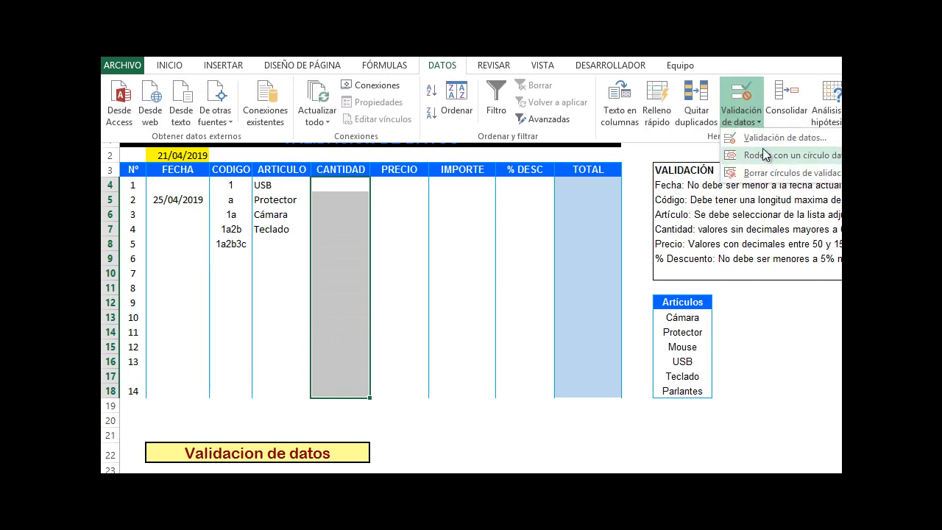
left_click(765, 139)
left_click(368, 209)
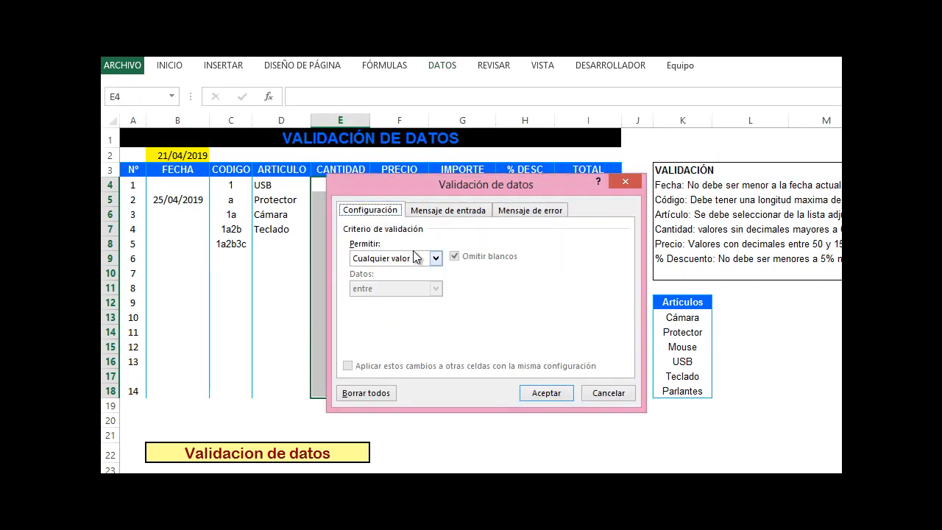
left_click(433, 257)
left_click(398, 282)
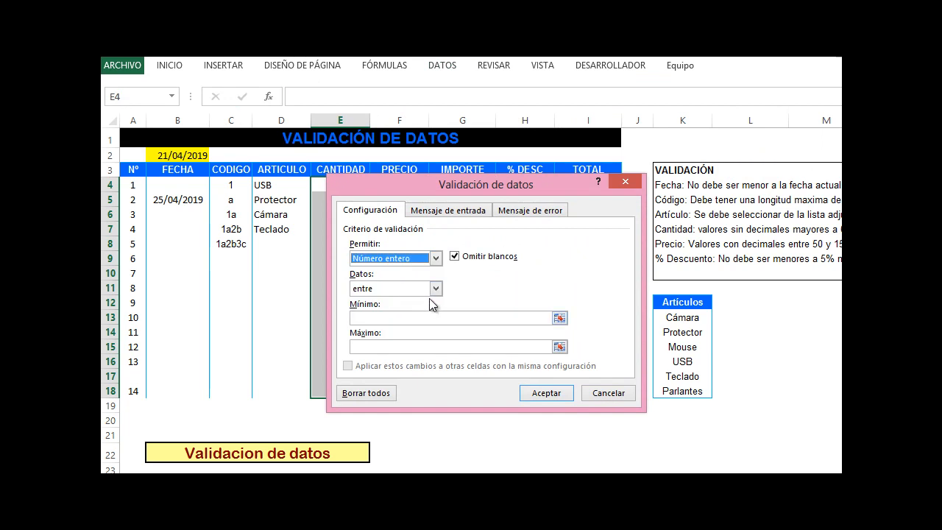
left_click(435, 289)
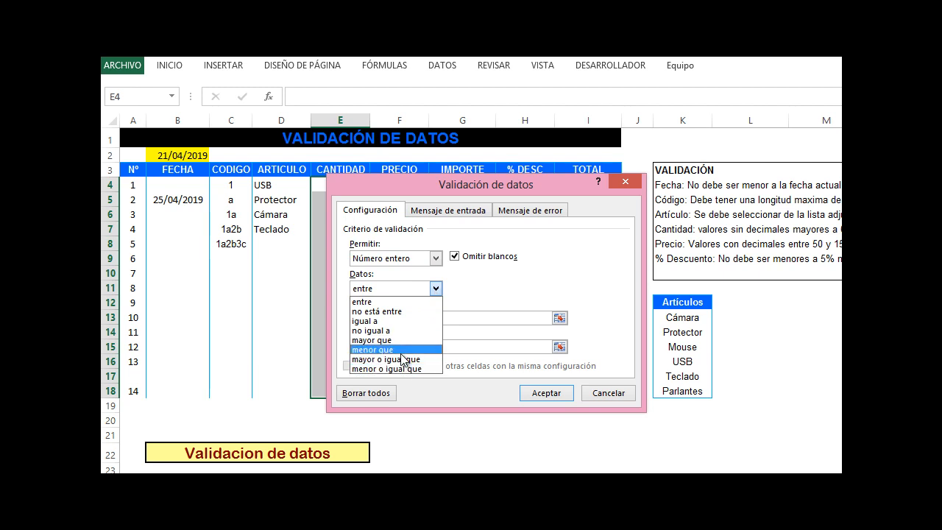
left_click(396, 340)
left_click(395, 319)
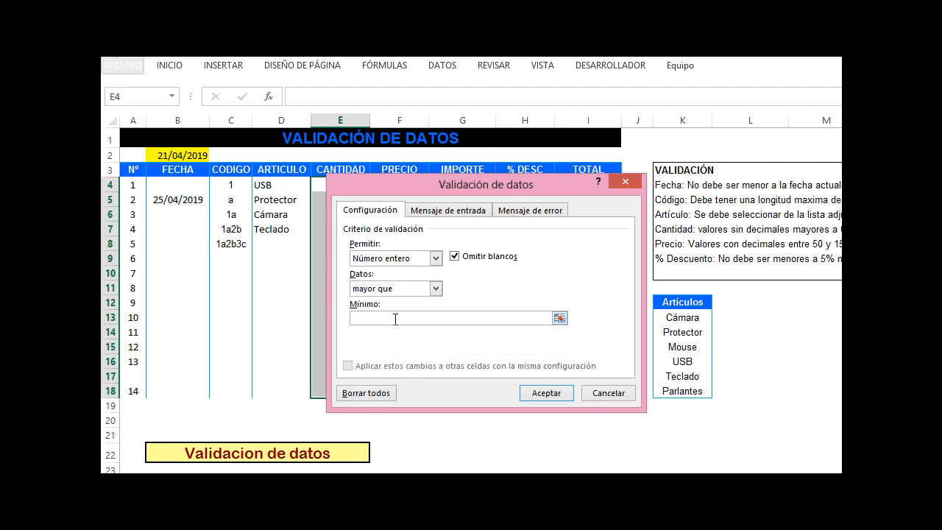
Set the error message to "cant no válida, solo se permite ventas mayores a 6 artículo" and apply the validation
left_click(530, 210)
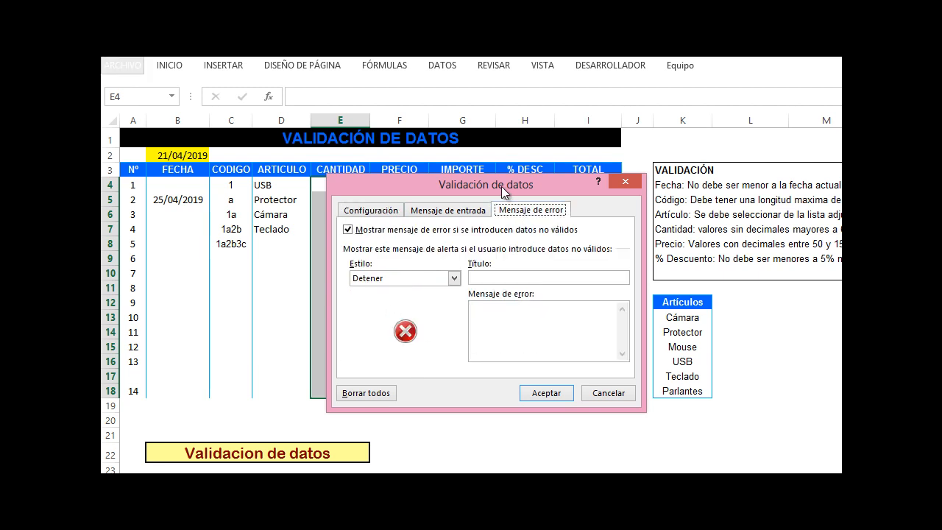
left_click_drag(506, 192, 511, 220)
left_click(524, 377)
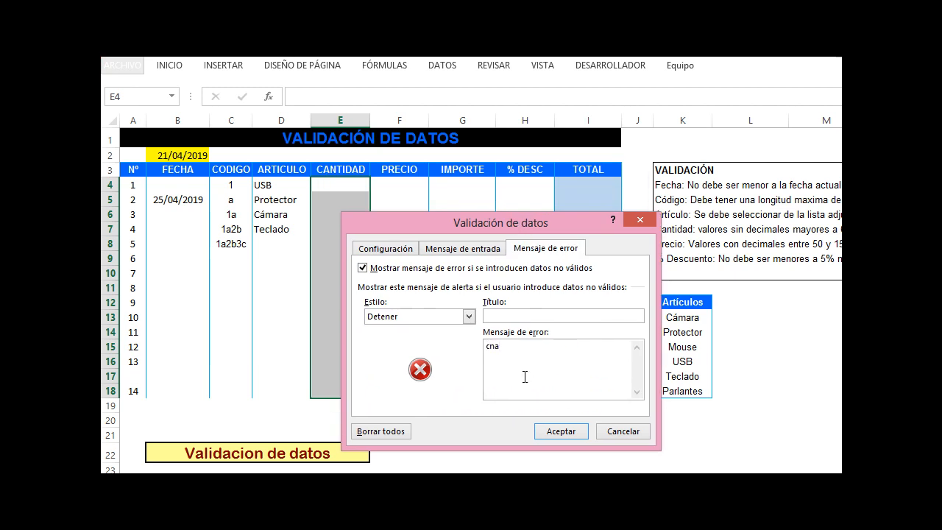
type("cant no válida, solo se pe")
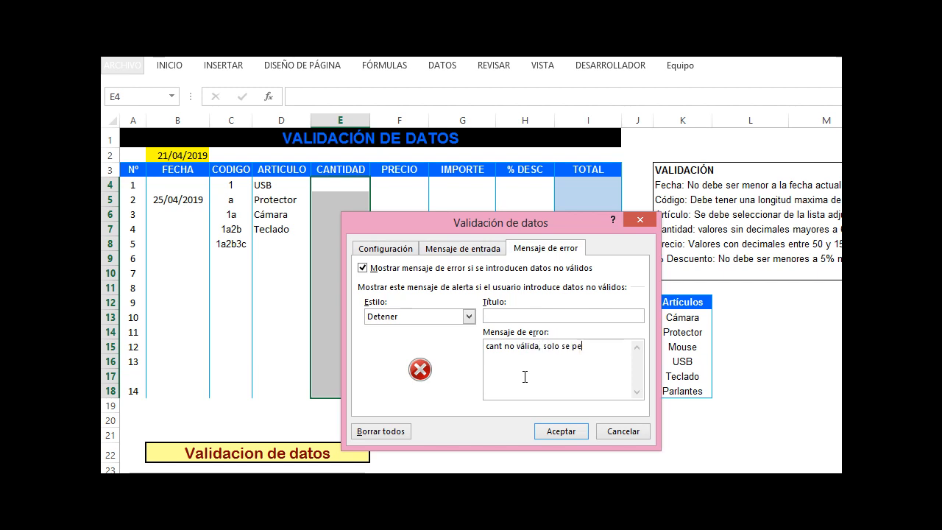
type("rmite ventas mayores")
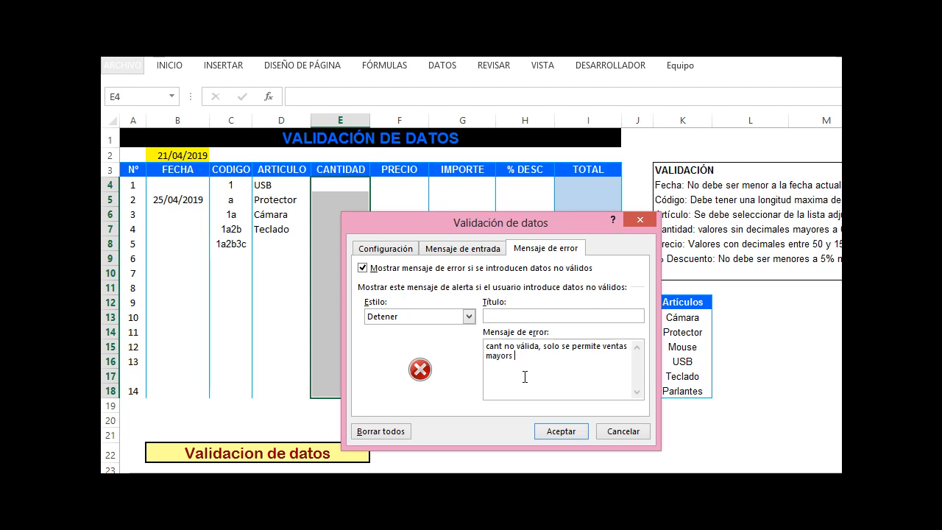
type(" articulo")
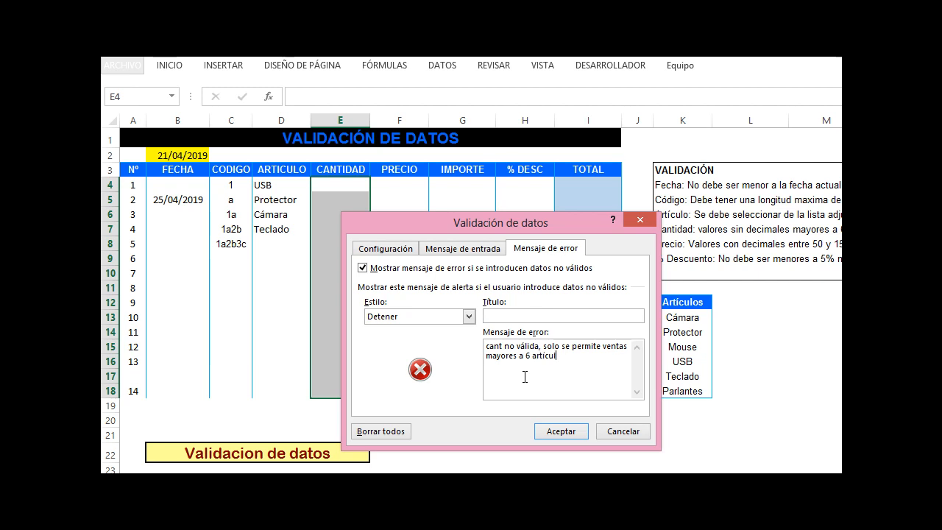
left_click(561, 431)
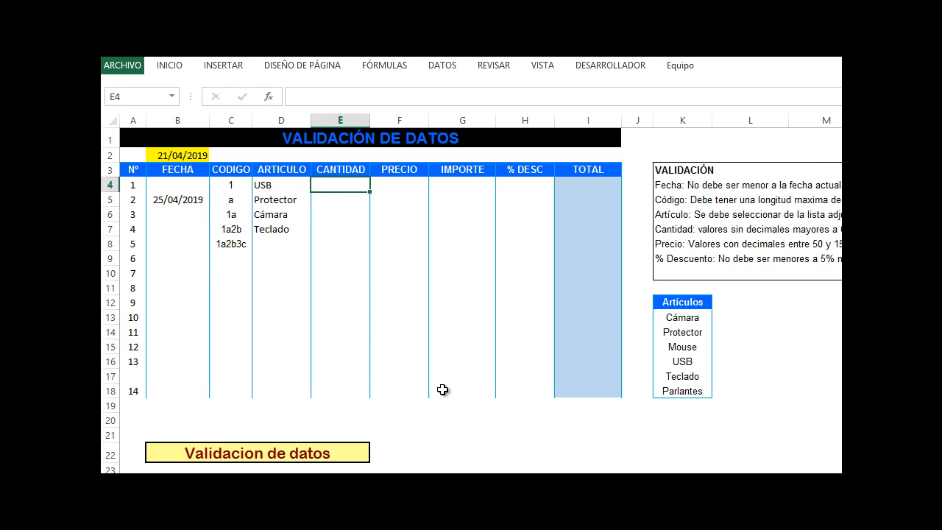
Test the quantity rule by entering 5 in E4, retrying, and entering 7 instead
type("5")
key("Return")
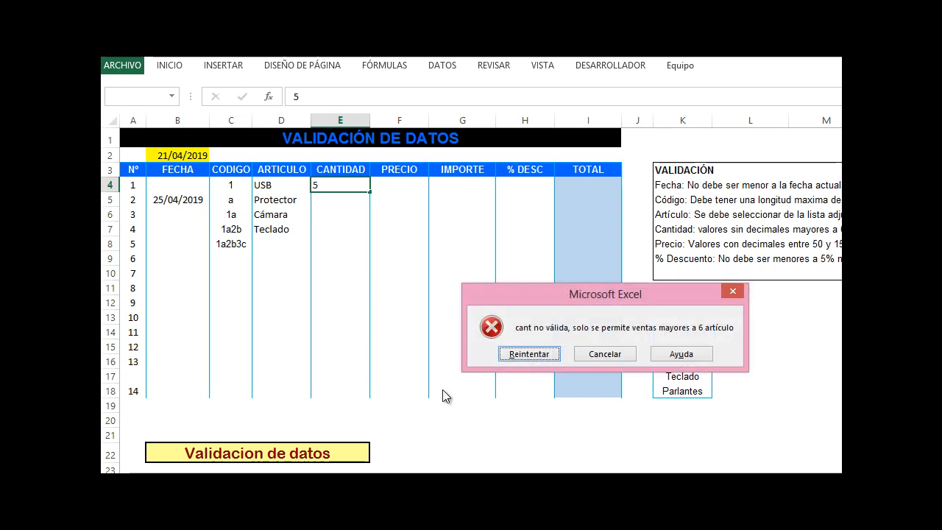
key("Return")
key("Return")
key("Return")
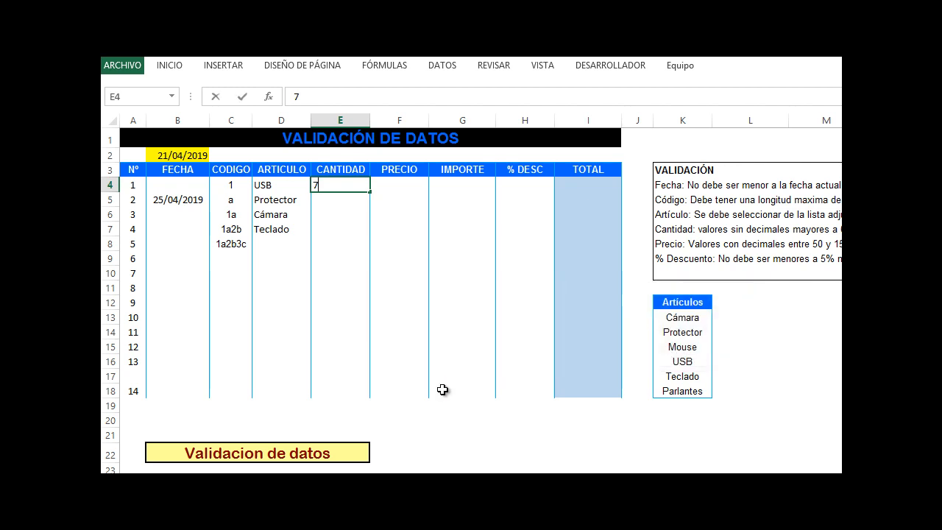
type("7")
key("Return")
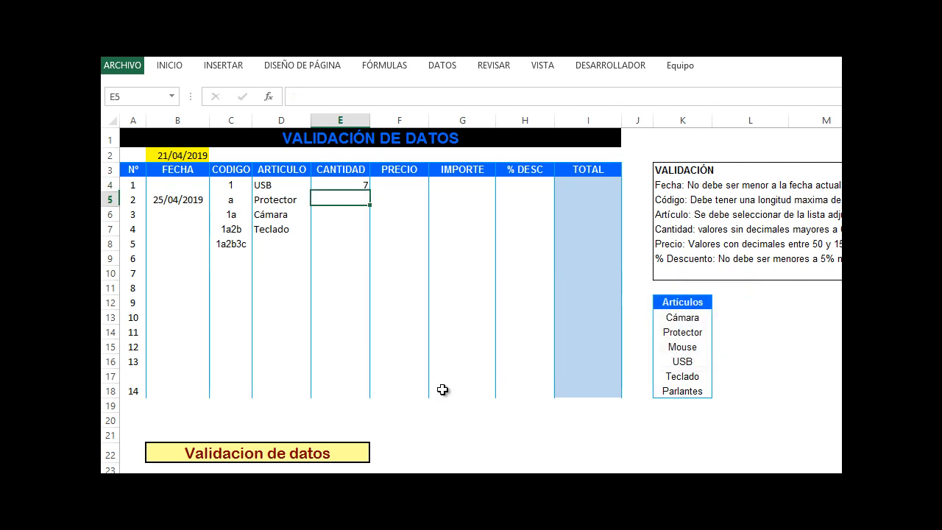
Restrict the PRECIO cells F4:F18 to decimal values between 50 and 150 with data validation
left_click(395, 185)
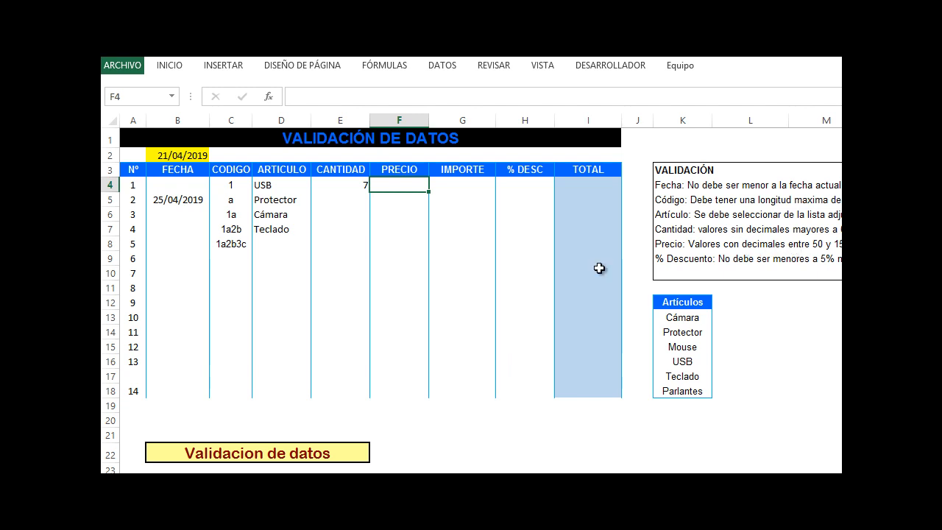
left_click(414, 273)
left_click_drag(415, 185, 389, 392)
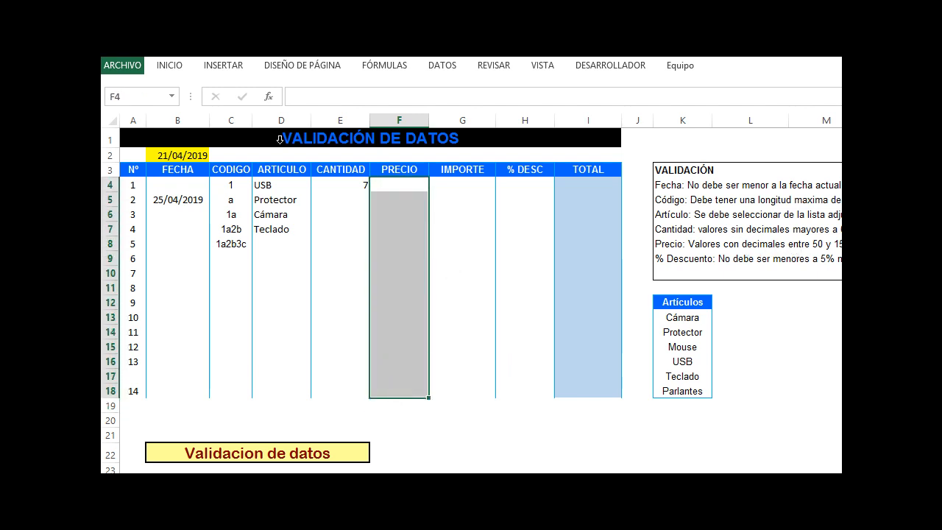
left_click(436, 72)
left_click(758, 118)
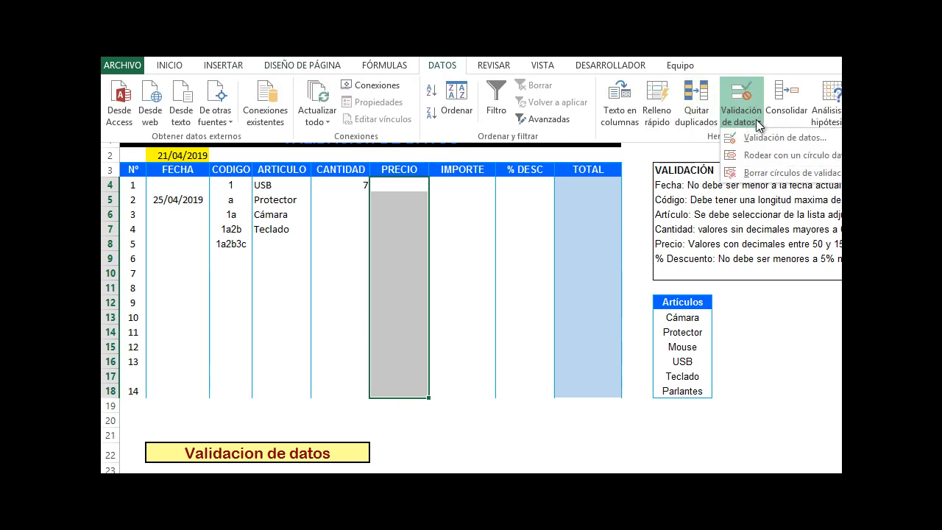
left_click(745, 138)
left_click(401, 250)
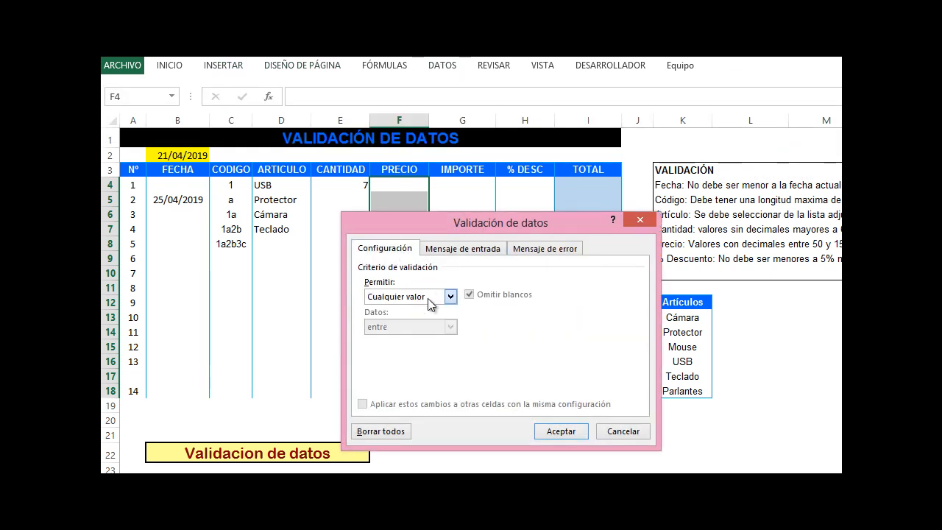
left_click(430, 304)
left_click(408, 328)
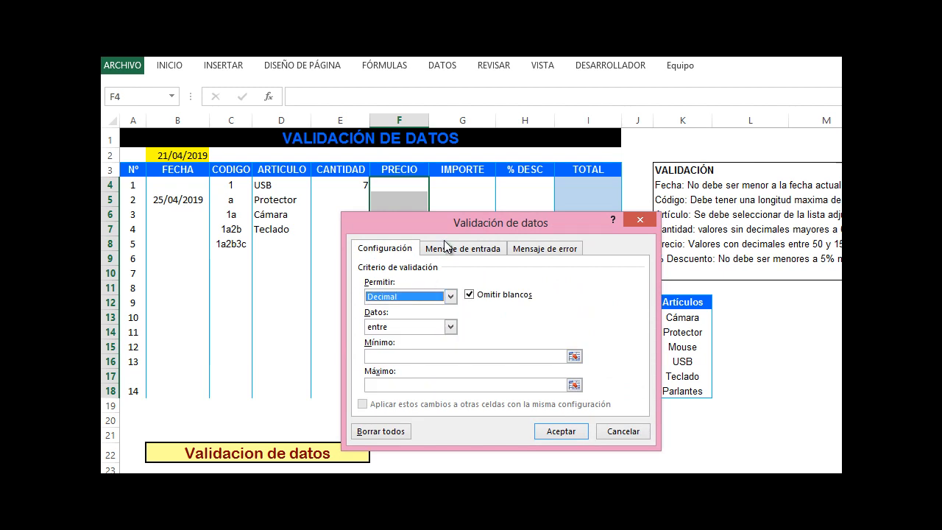
left_click(414, 356)
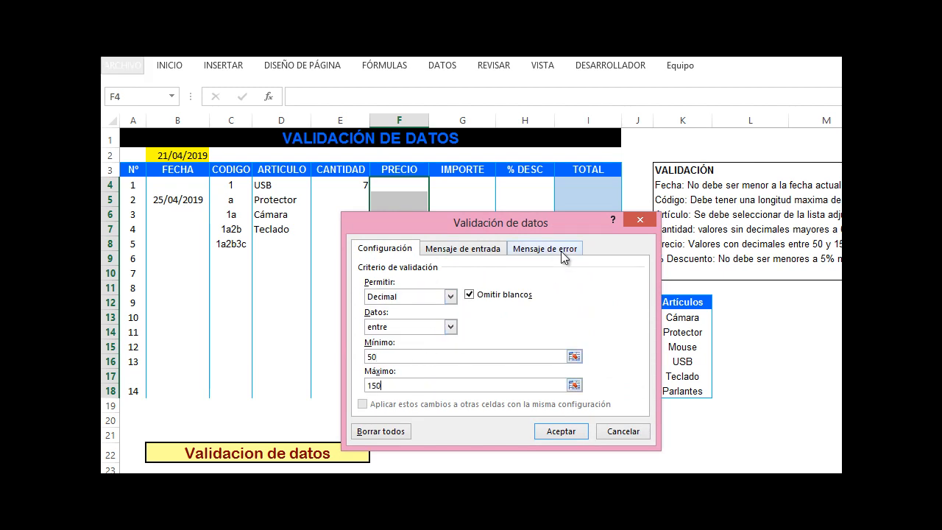
left_click(558, 432)
Test the price rule by entering 49.9 in F4, retrying, and entering 50 instead
left_click(388, 270)
left_click(402, 200)
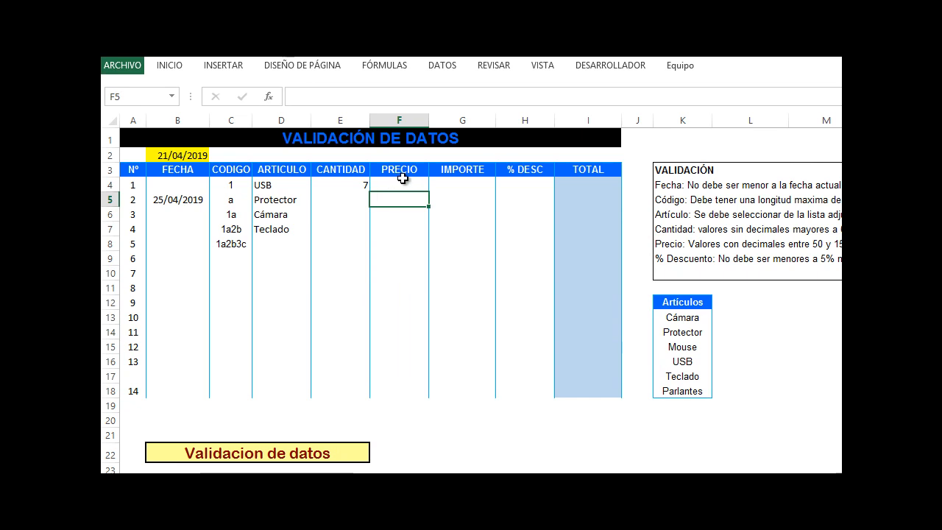
left_click(400, 185)
type("49.9")
key("Return")
key("Return")
key("Return")
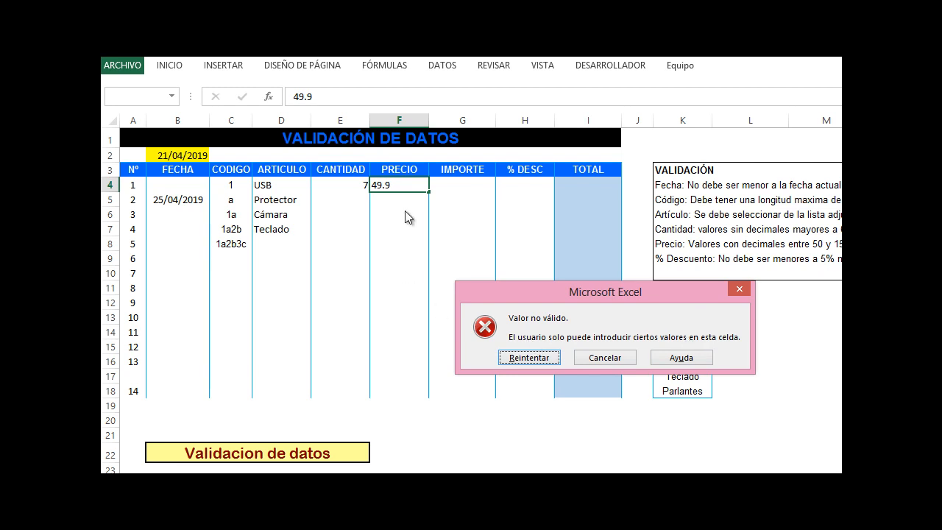
left_click(521, 358)
type("50")
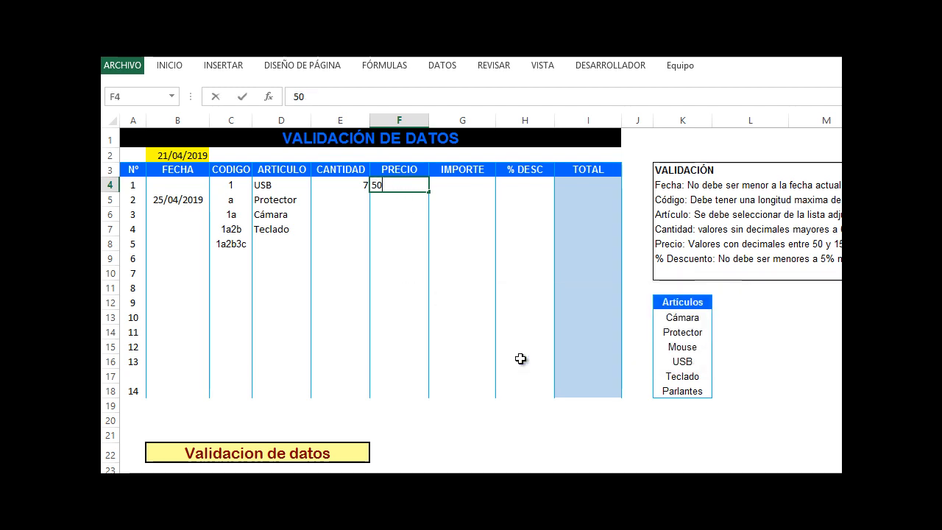
key("Return")
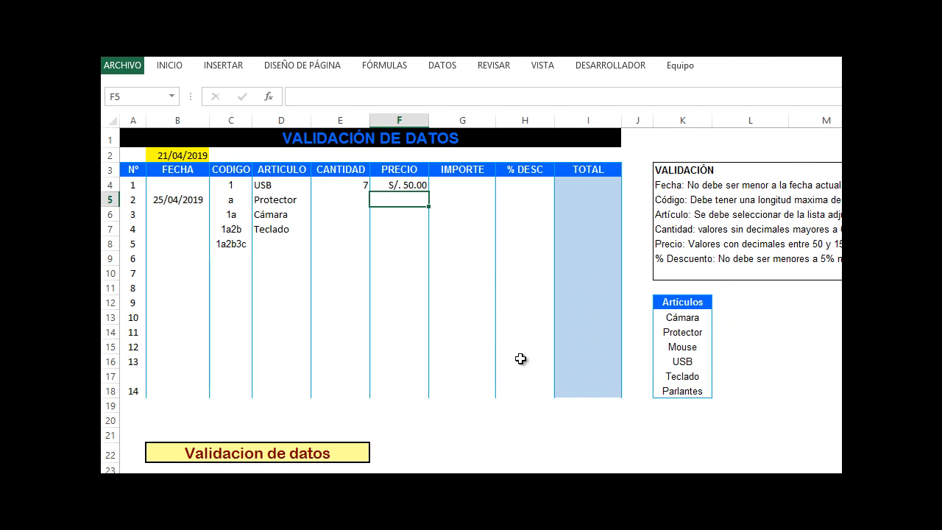
Enter the formula =E4*F4 in G4 to calculate the IMPORTE
left_click(468, 186)
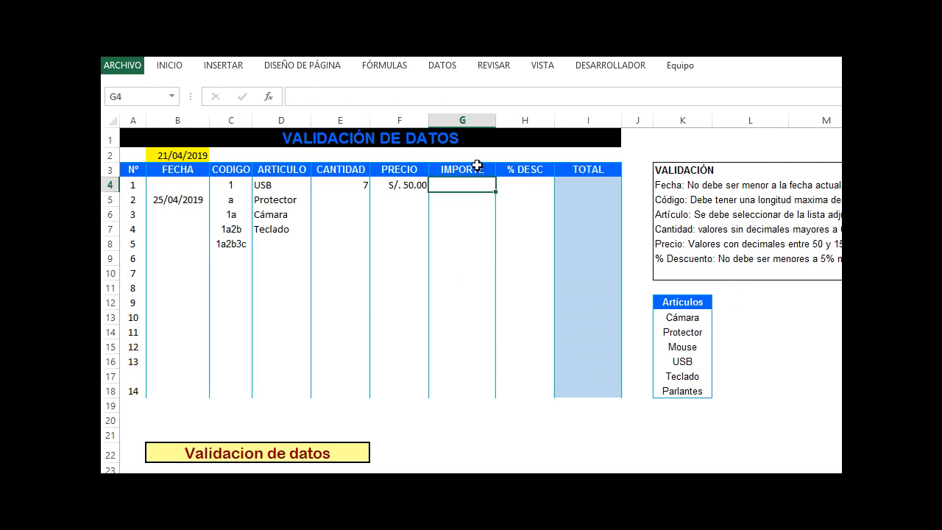
type("=")
left_click(349, 185)
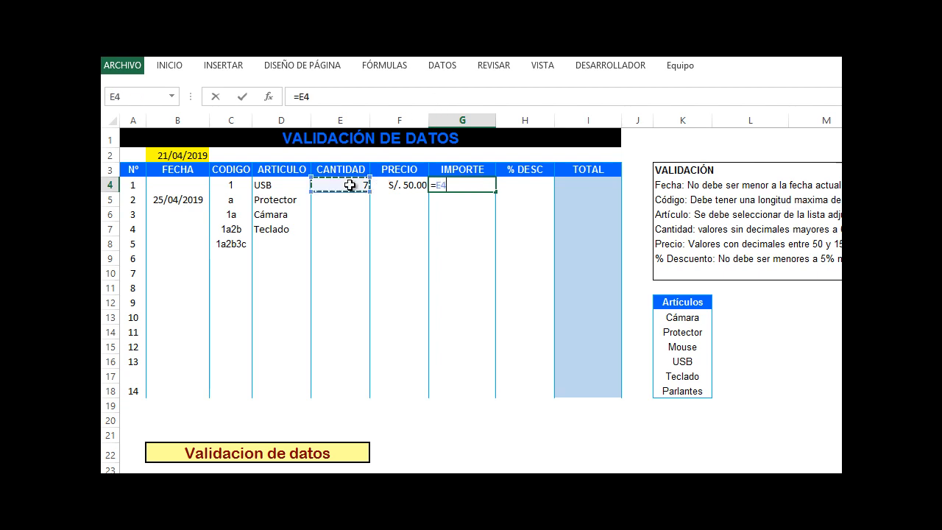
type("*")
left_click(397, 185)
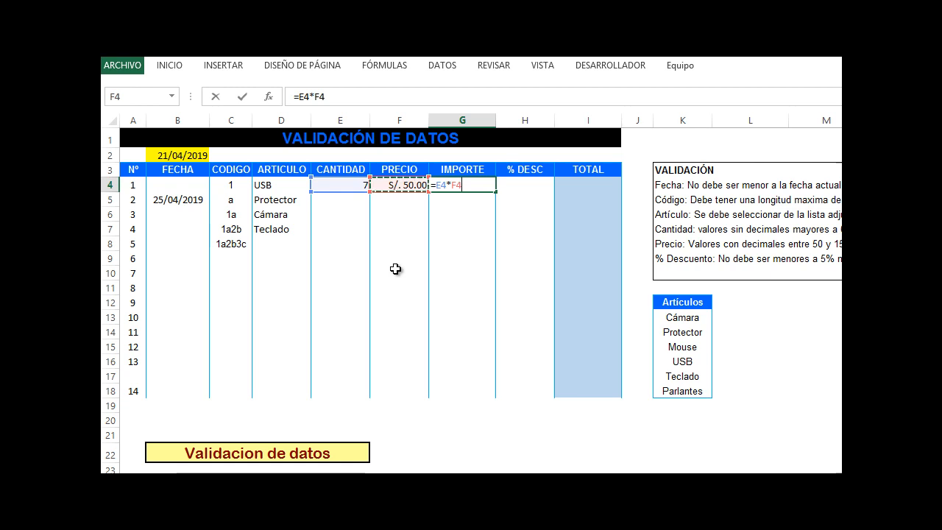
key("Return")
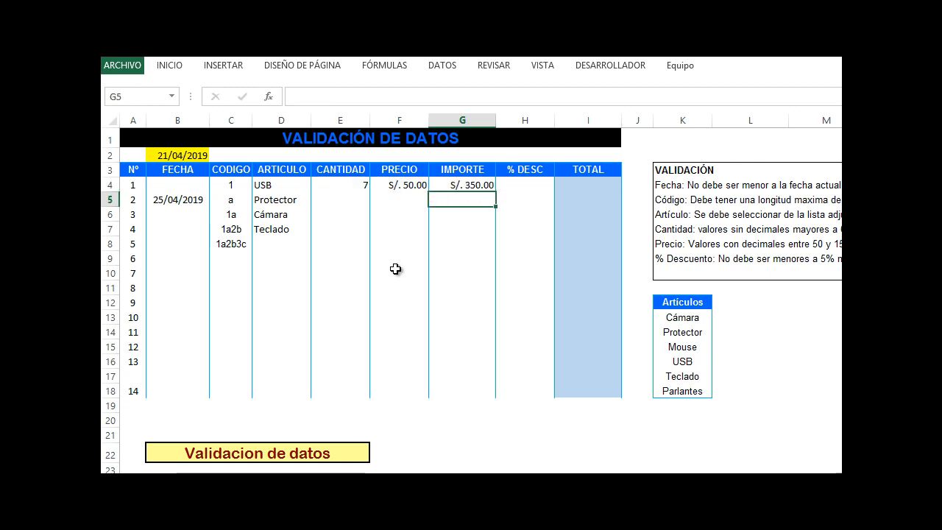
Format the % DESC cells H4:H18 with the Número category
left_click(530, 185)
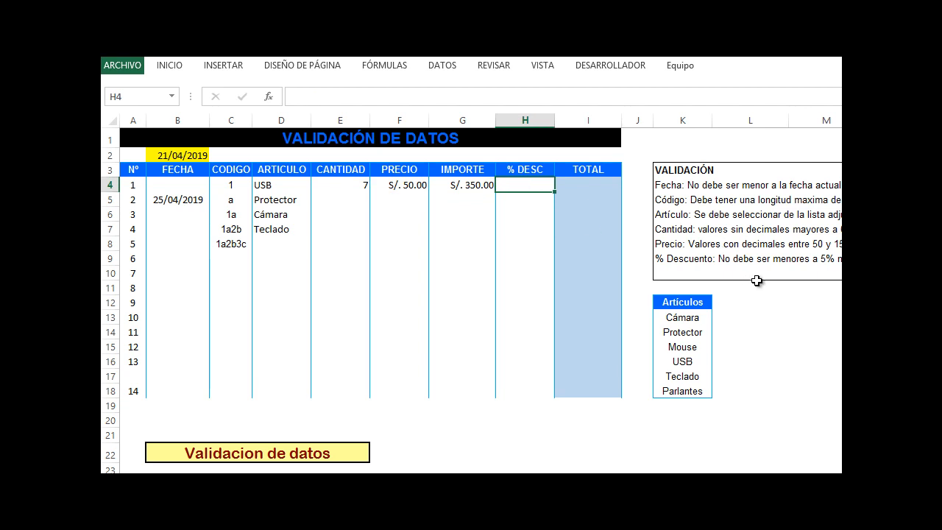
left_click(515, 302)
left_click_drag(527, 184, 530, 394)
left_click(525, 273)
left_click(525, 186)
left_click(526, 212)
left_click(528, 176)
left_click(507, 196)
left_click_drag(510, 184, 519, 395)
right_click(546, 294)
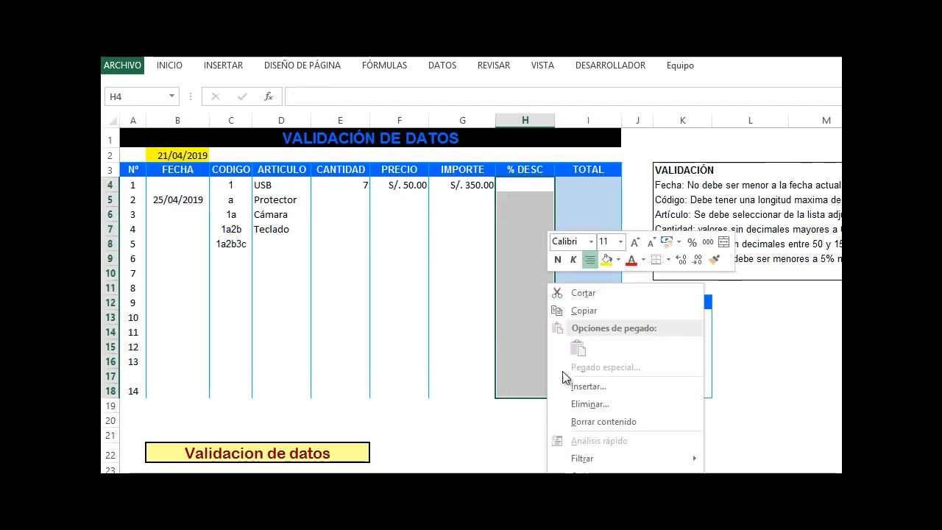
key("Escape")
key("ctrl+1")
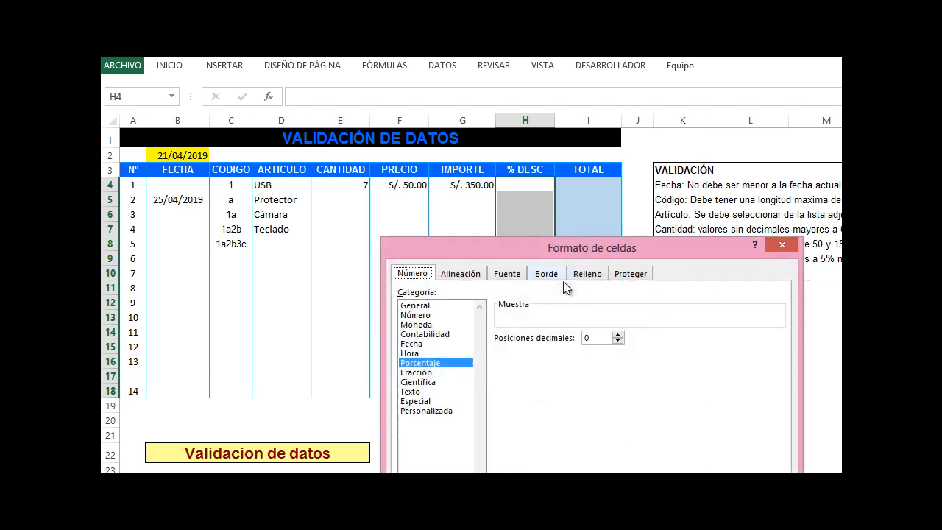
left_click(413, 317)
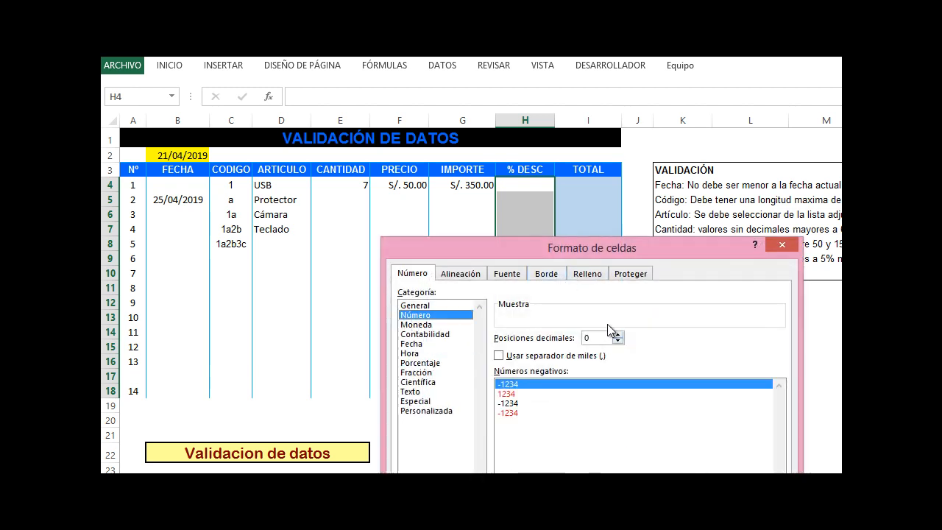
left_click_drag(578, 248, 554, 181)
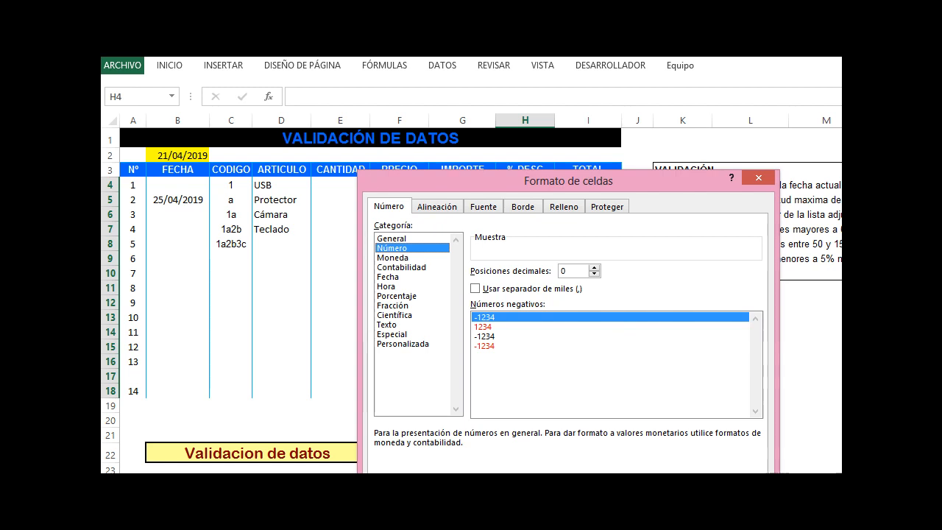
left_click(668, 507)
left_click(546, 288)
left_click(536, 245)
type("5")
left_click(533, 278)
left_click(533, 247)
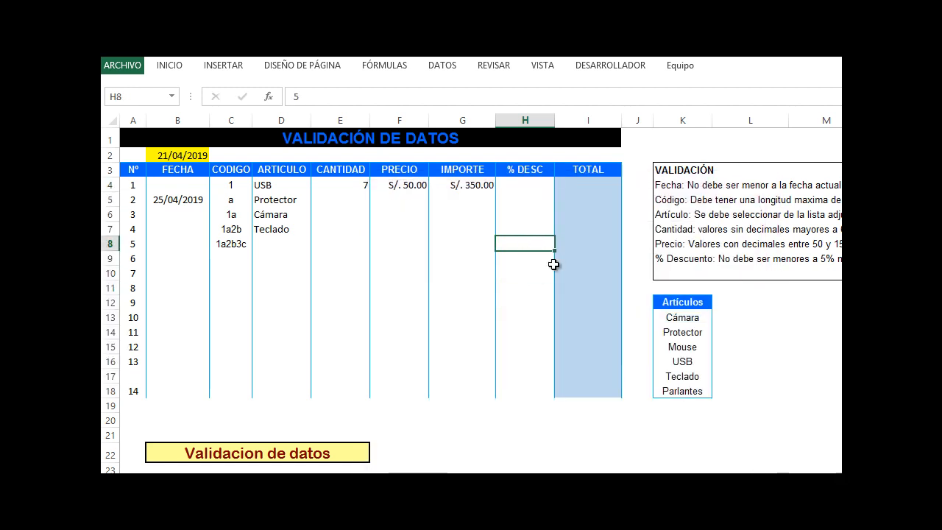
key("Delete")
Set data validation on the % DESC cells H4:H18 to allow whole numbers between 5 and 20
left_click(548, 273)
left_click_drag(542, 184, 536, 393)
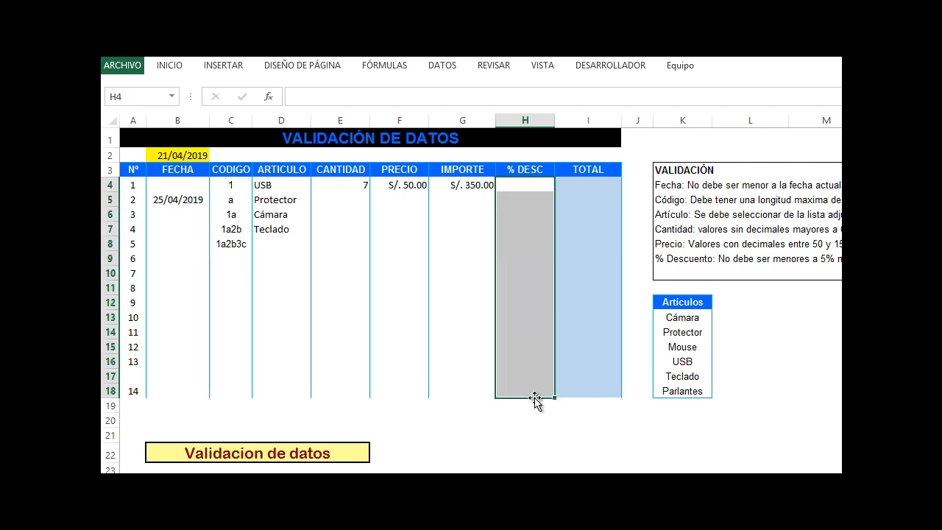
left_click(444, 66)
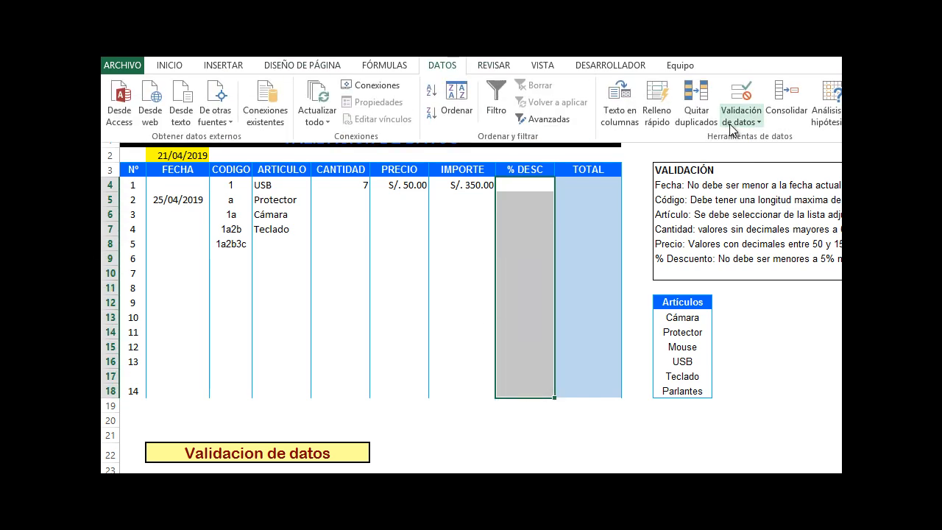
left_click(757, 124)
left_click(785, 137)
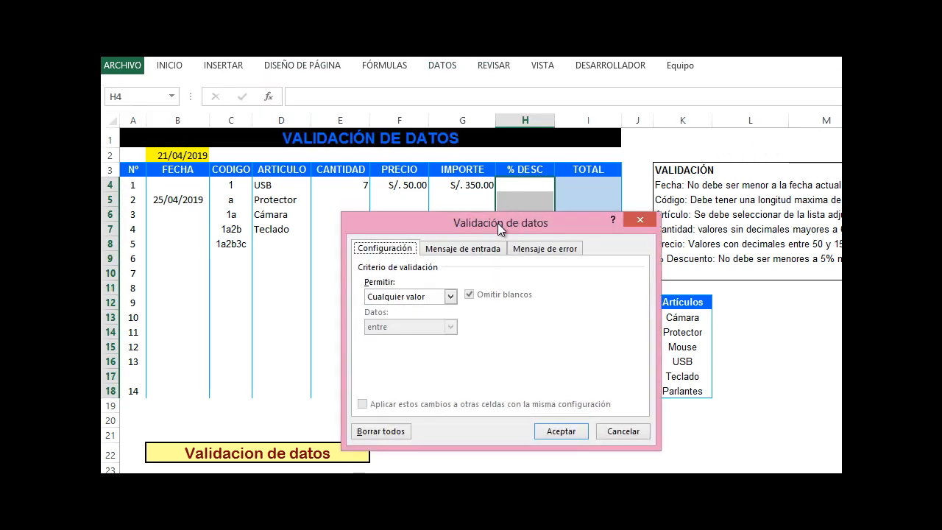
left_click(448, 297)
left_click(414, 317)
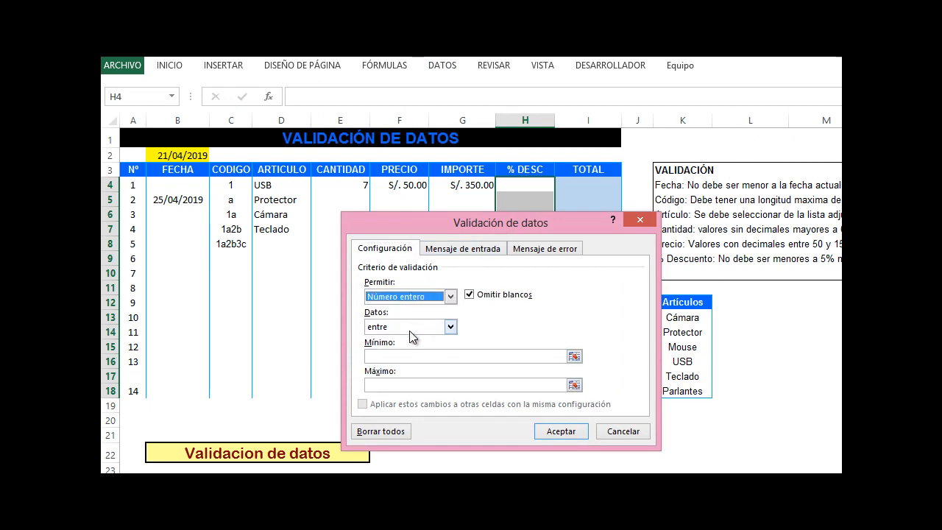
left_click(399, 357)
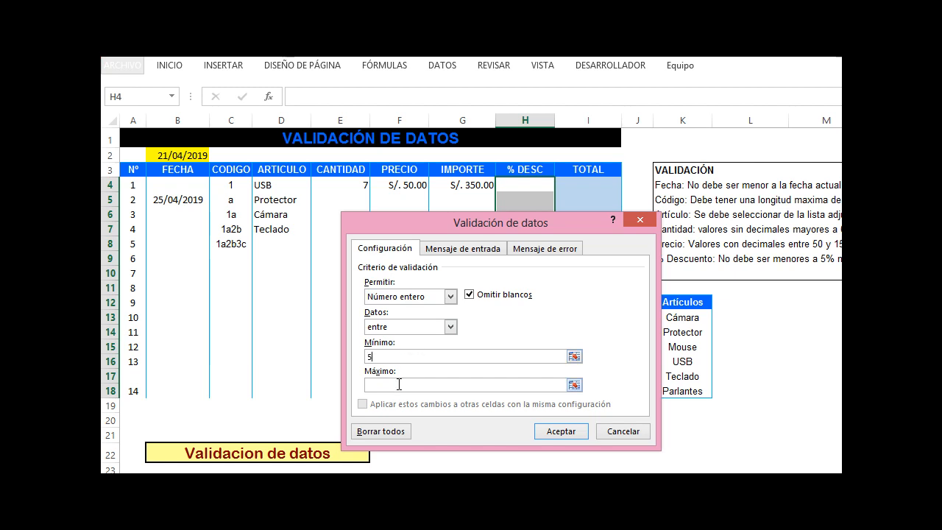
type("20")
Add the error message "Desc no válido, solo se permite entre 5 y 20%" to the discount rule and confirm it
left_click(524, 250)
left_click(530, 372)
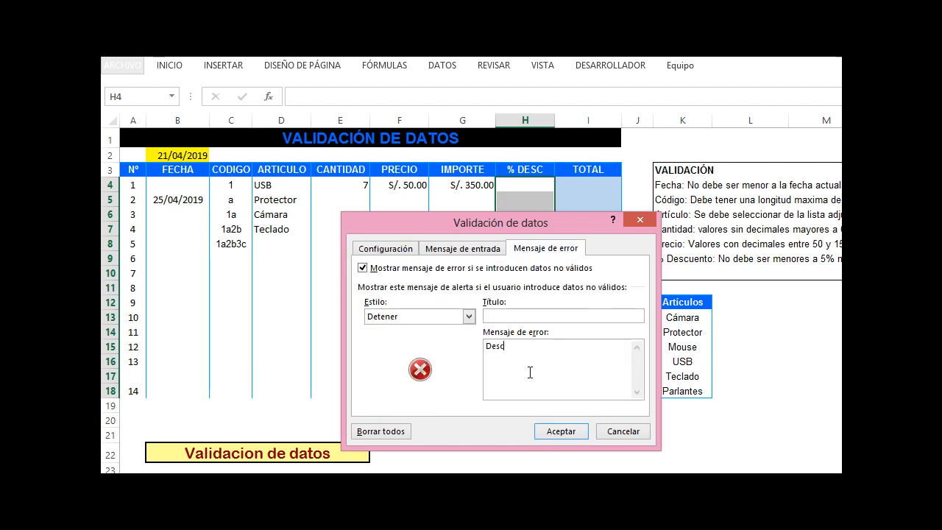
type("Desc no válido, solo se permit")
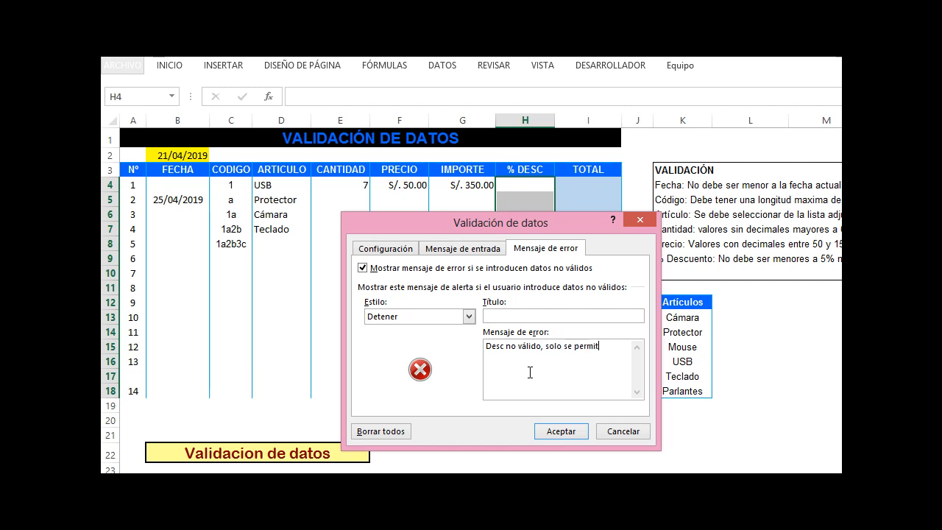
type("e entre 5 y 20%")
left_click(560, 431)
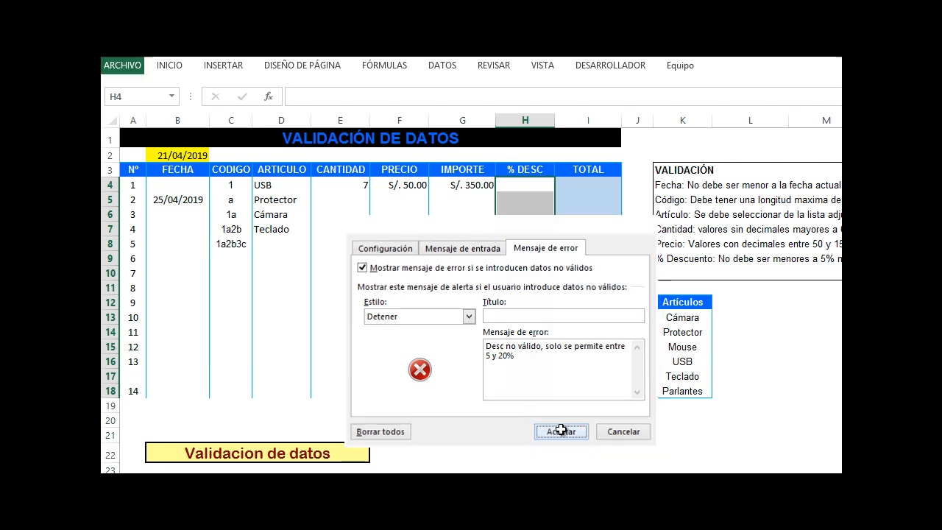
Test the discount rule in H5, retry with 5, and enter 20 in H4
left_click(534, 197)
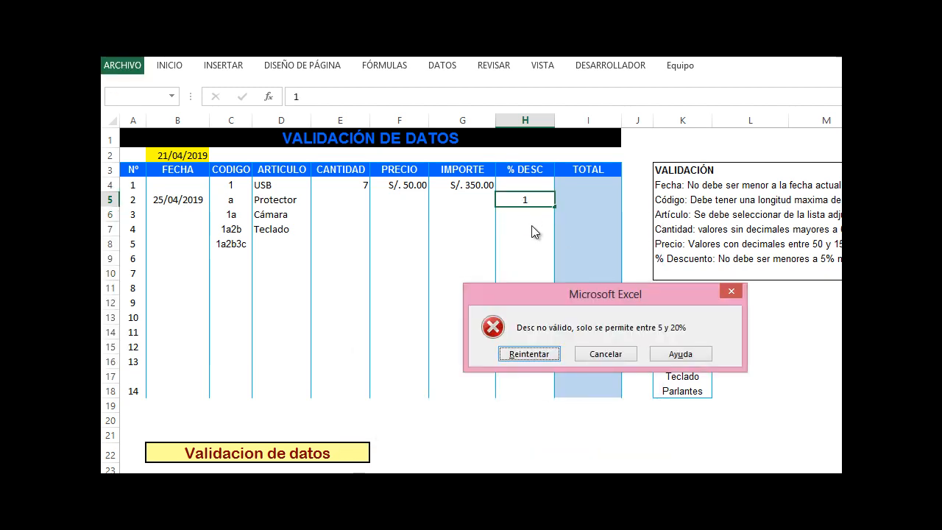
key("Return")
type("5")
key("Return")
key("Up")
key("Up")
type("20")
key("Return")
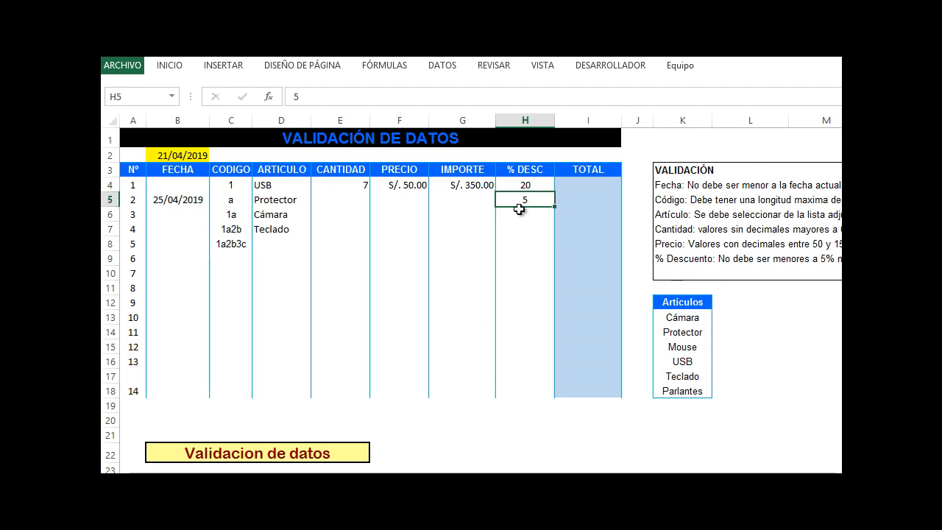
Enter the formula =G4-(G4*(H4/100)) in I4 to calculate the TOTAL
left_click(591, 190)
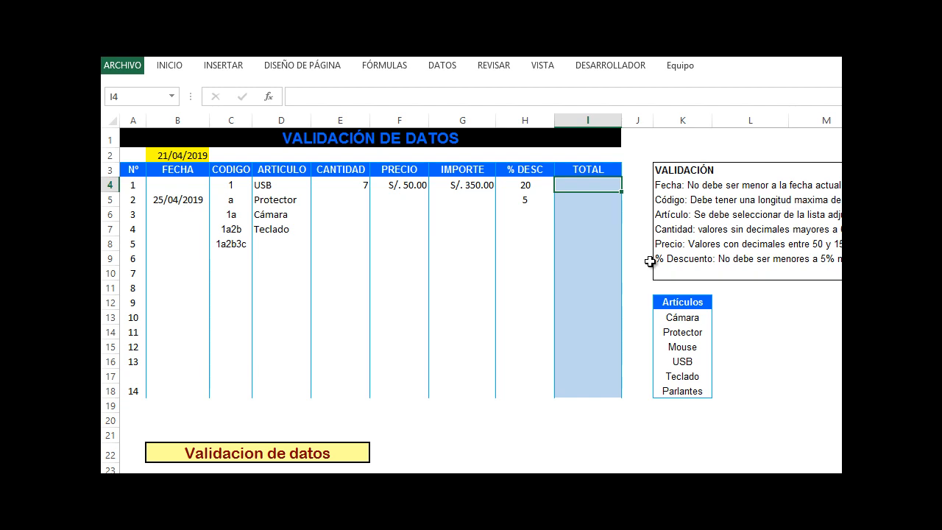
type("=")
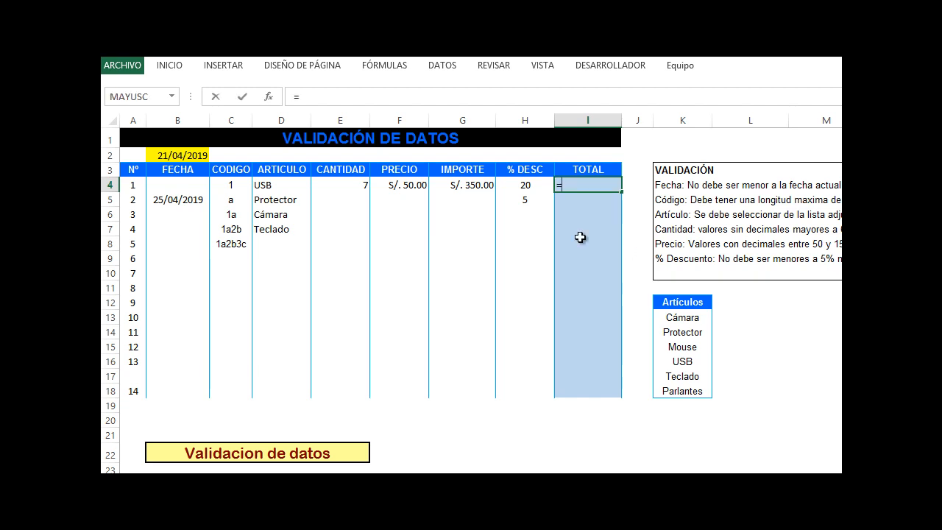
left_click(471, 187)
type("-(")
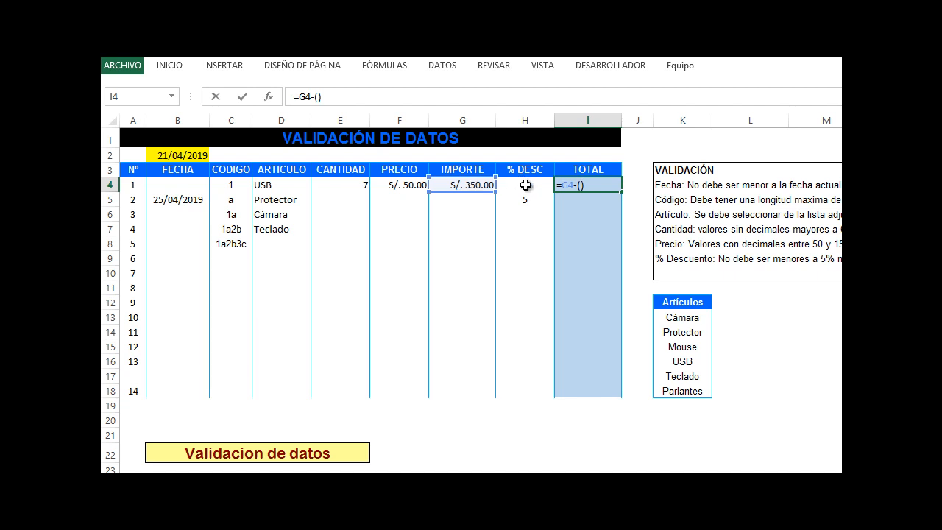
left_click(451, 187)
type("*(")
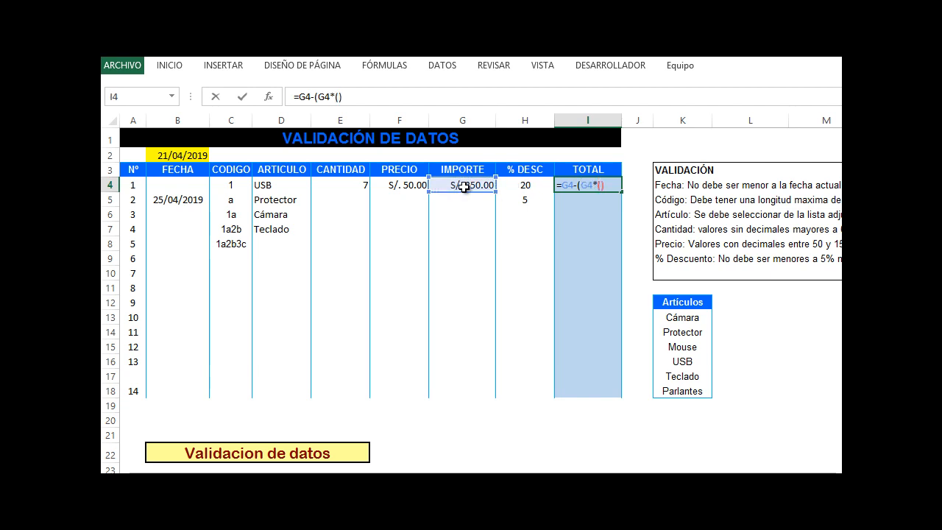
left_click(535, 186)
type("/100")
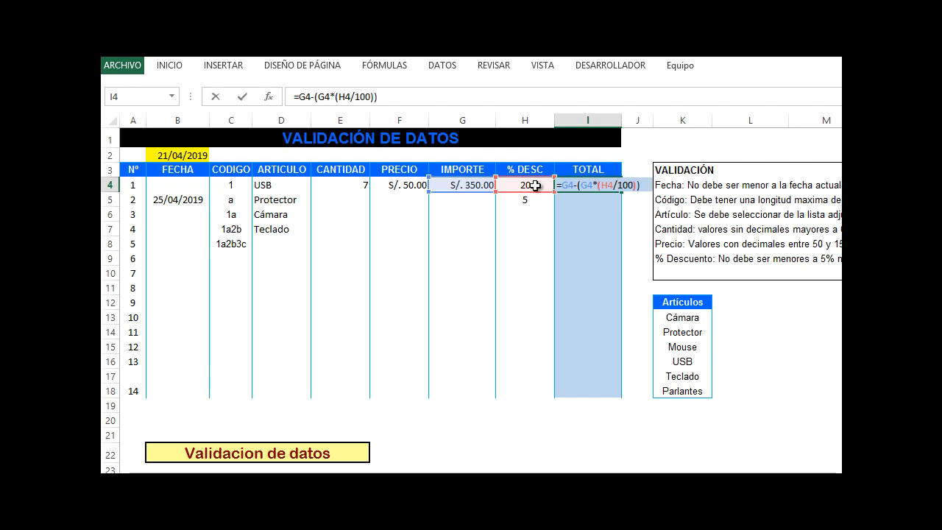
left_click(616, 188)
left_click_drag(602, 185, 632, 185)
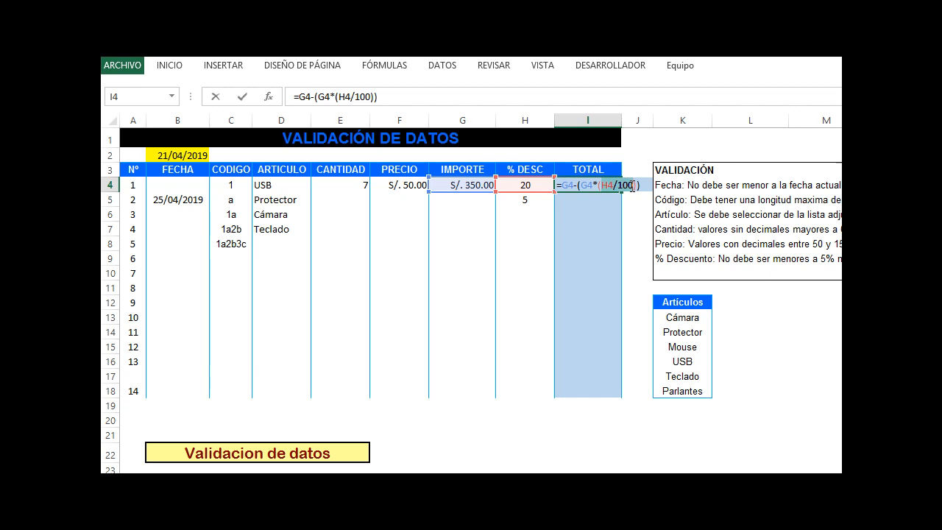
left_click(583, 185)
left_click_drag(584, 185, 637, 187)
left_click(622, 188)
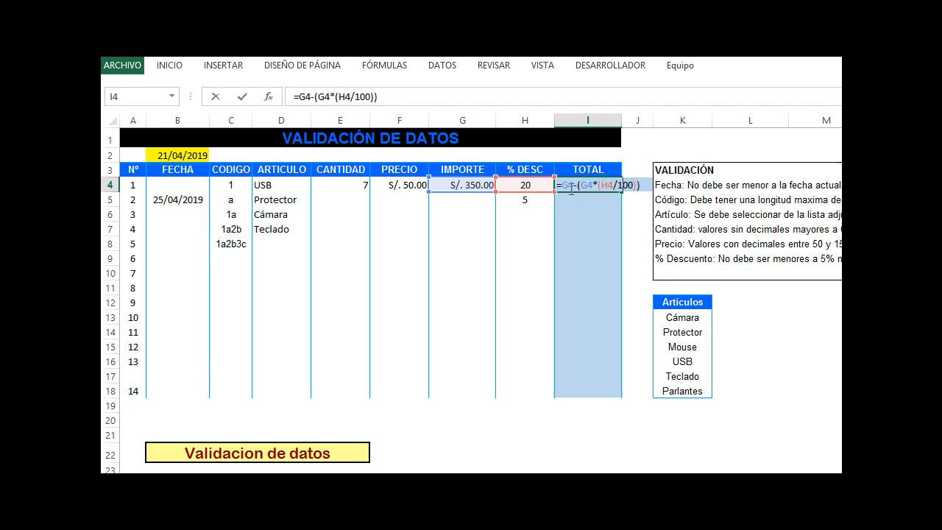
left_click_drag(564, 185, 646, 188)
key("Escape")
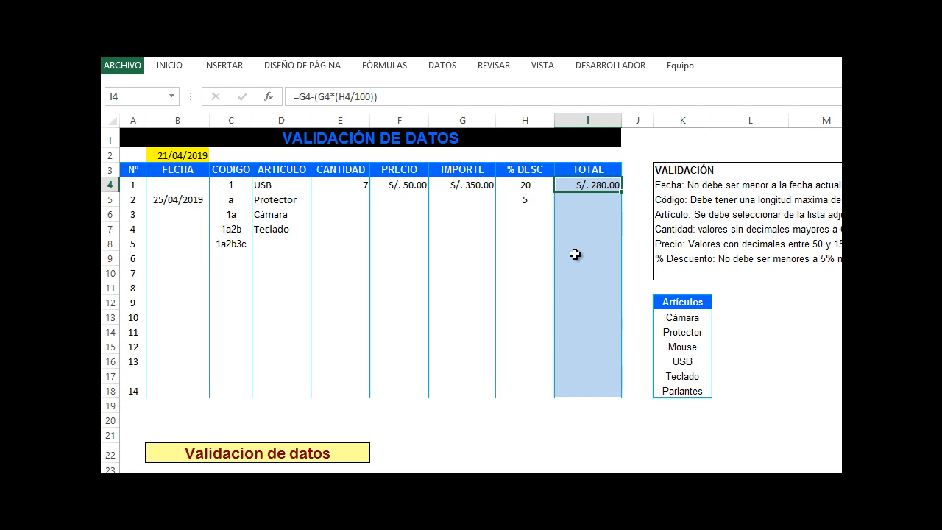
Restrict the phone cell E24 to whole numbers between 100000000 and 999999999 with data validation
scroll(568, 262, "down", 2)
scroll(570, 262, "down", 2)
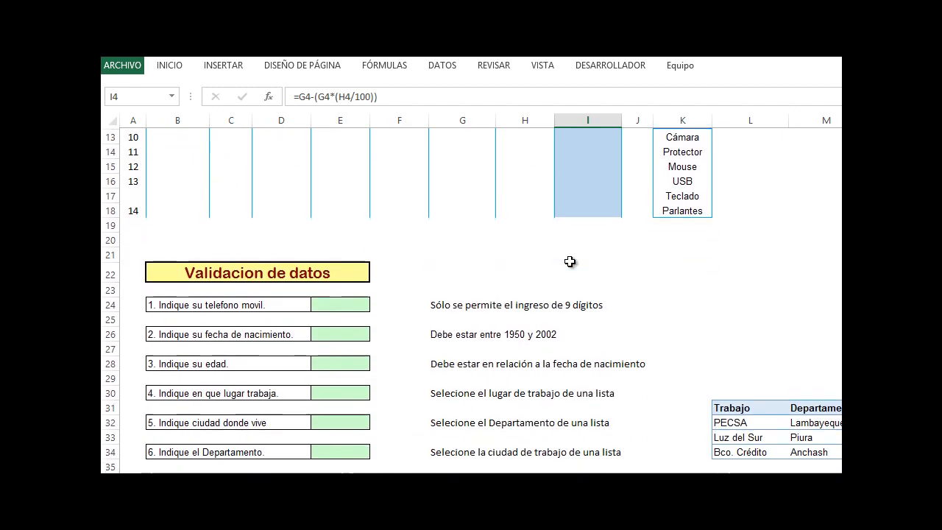
left_click(368, 307)
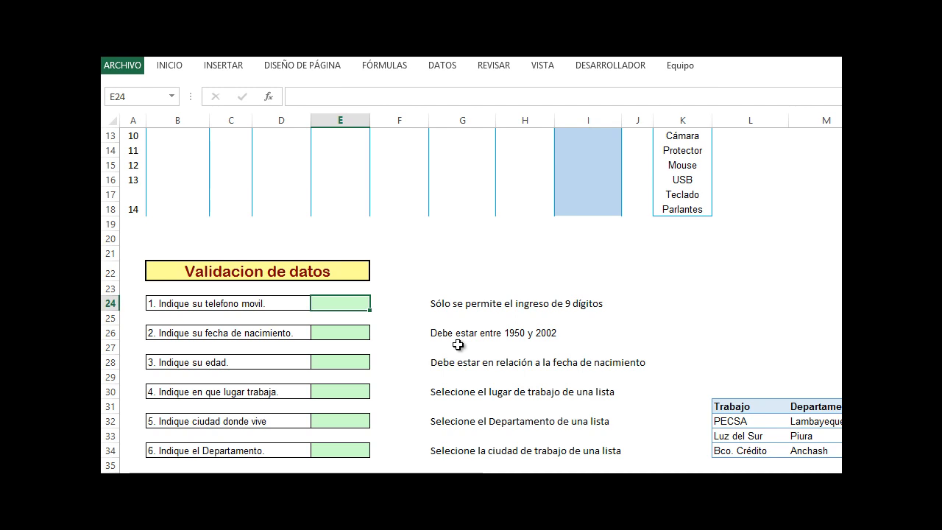
left_click(442, 65)
left_click(761, 119)
left_click(780, 139)
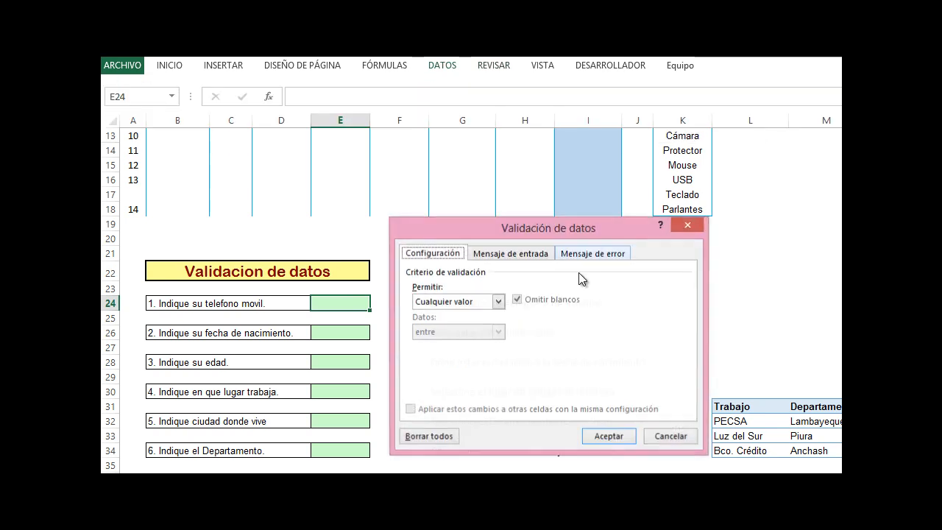
left_click(447, 305)
left_click(454, 374)
left_click_drag(487, 229, 483, 325)
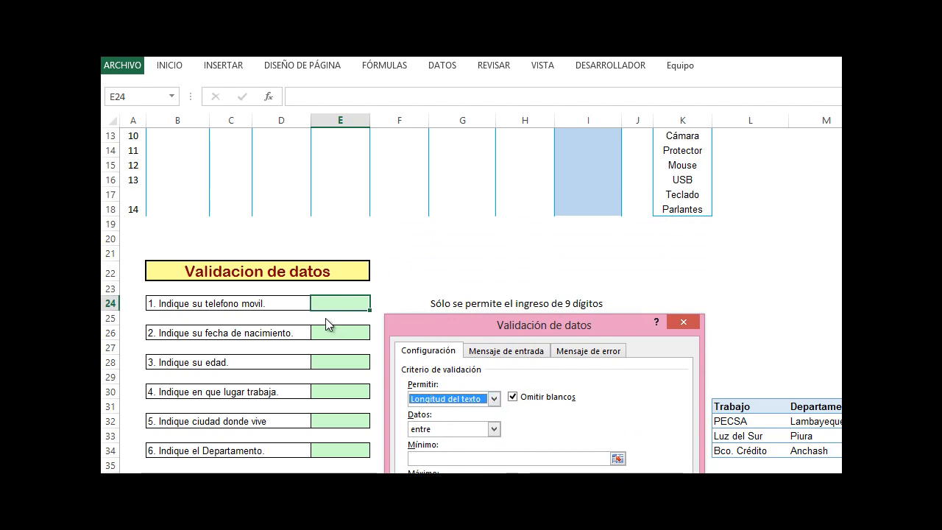
left_click(461, 399)
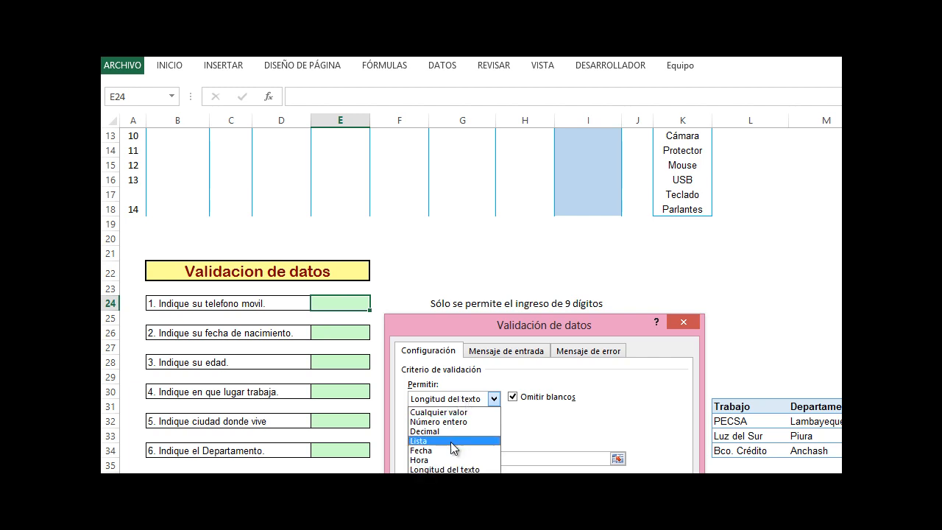
left_click(468, 423)
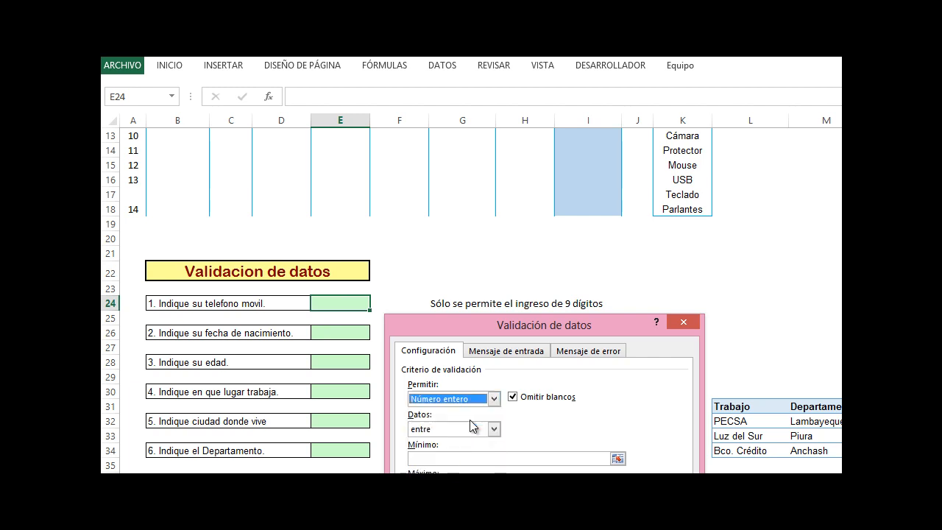
left_click(457, 457)
type("1000000")
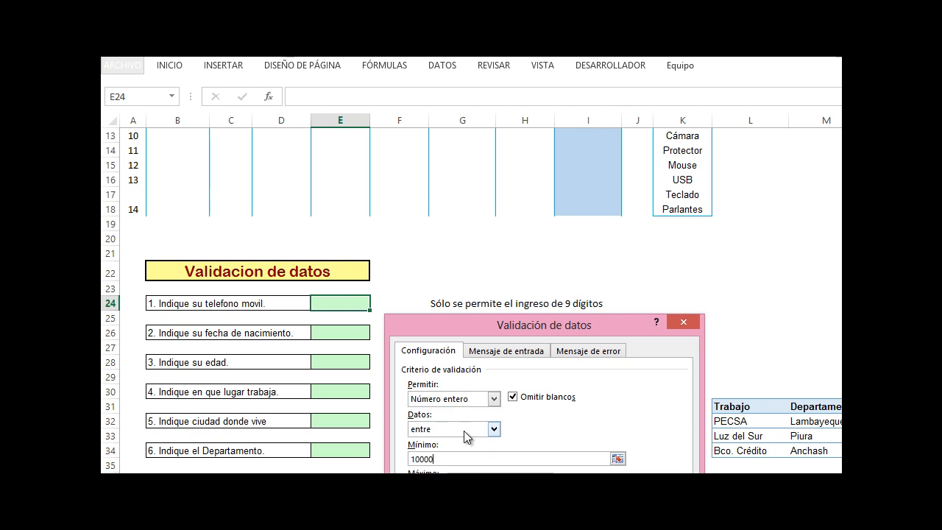
type("00")
key("Tab")
left_click_drag(500, 325, 504, 240)
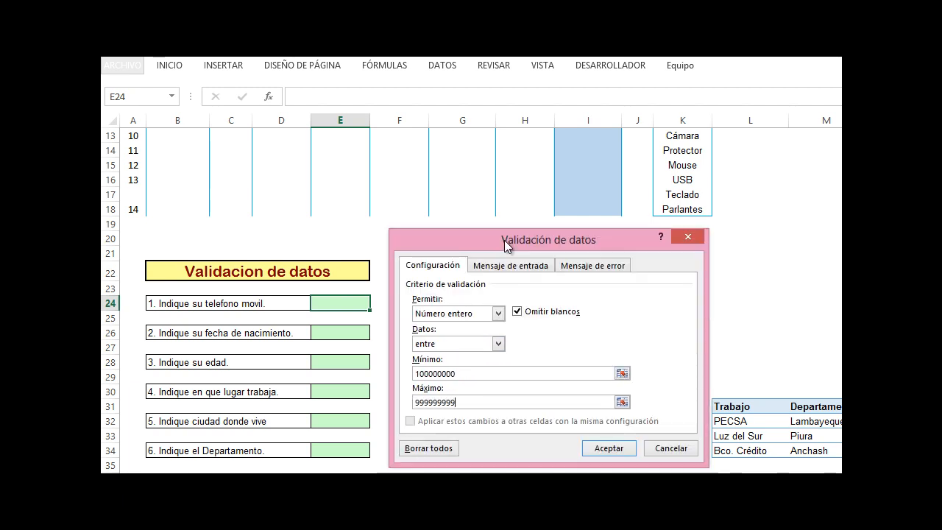
left_click(605, 447)
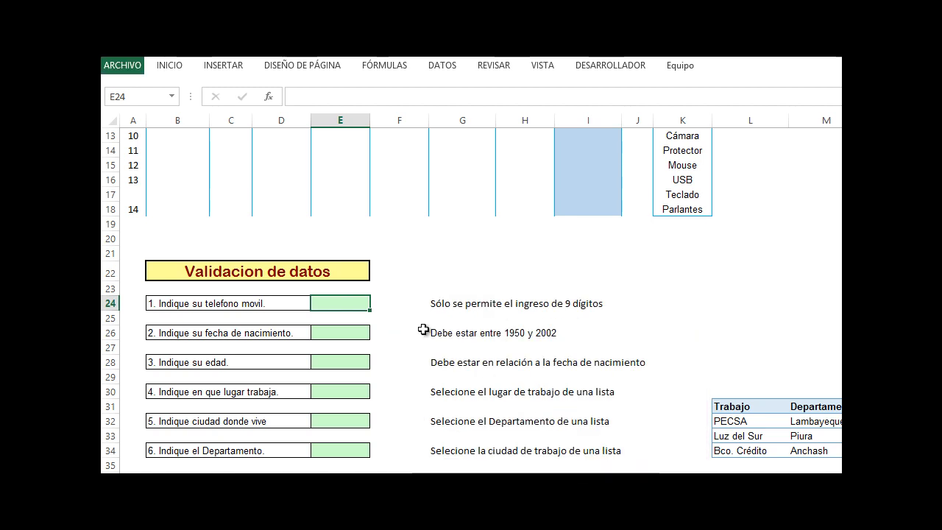
Test the phone rule by entering a short number, retrying, and entering a nine-digit mobile number in E24
type("283285")
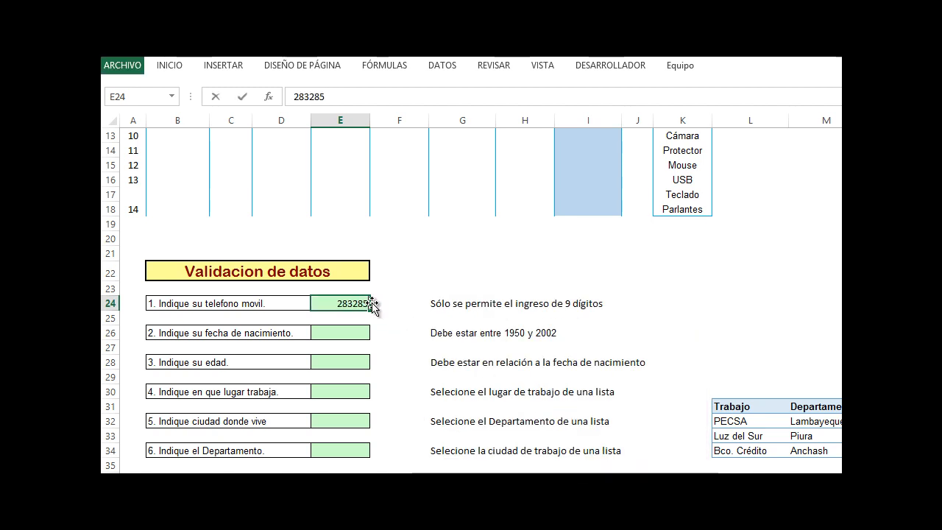
key("Return")
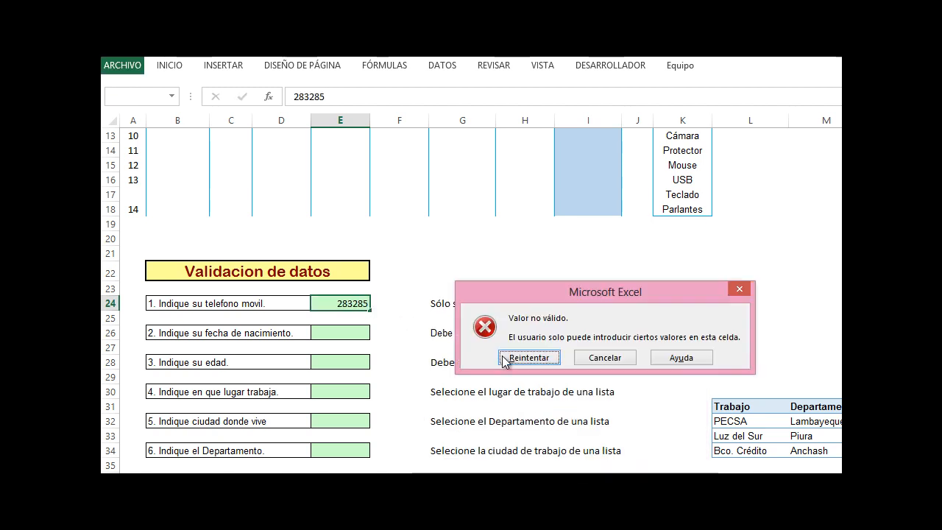
left_click(528, 359)
type("987")
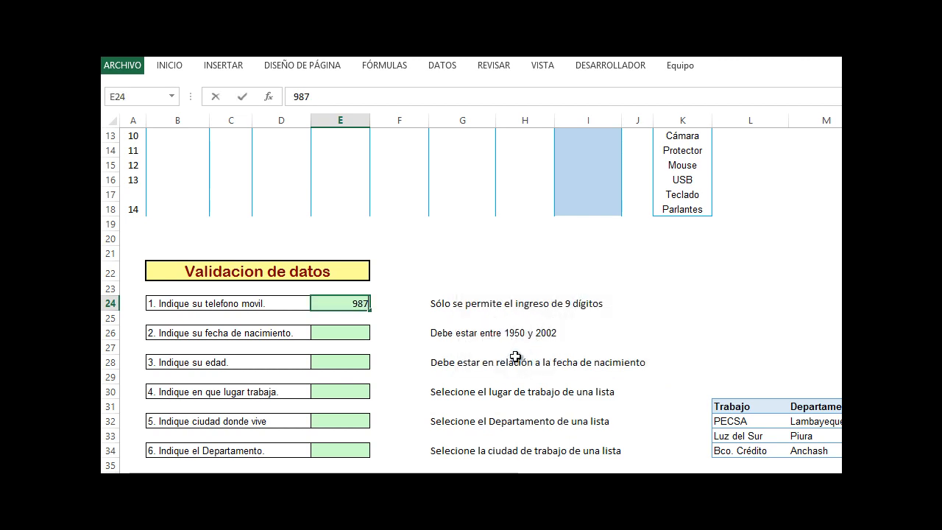
type("654321")
key("Return")
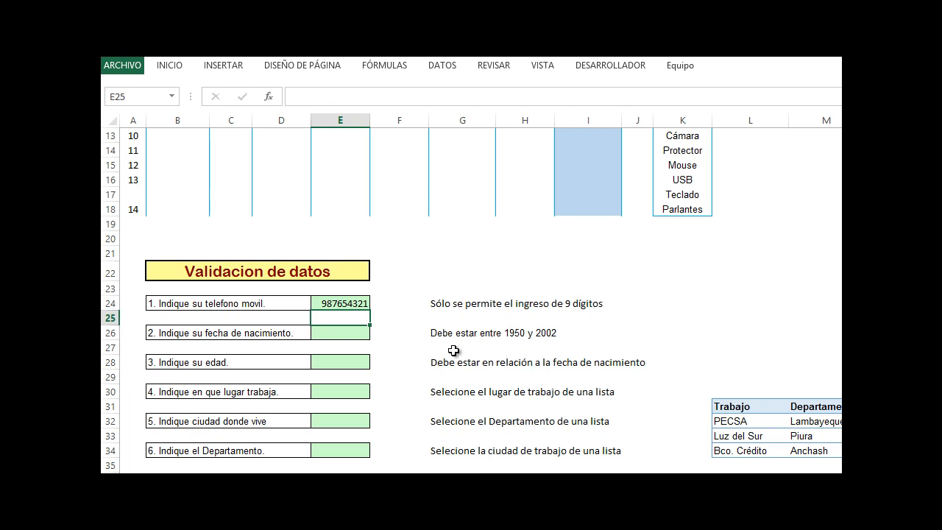
Set data validation on the birth date cell E26 to allow Fecha values
left_click(360, 331)
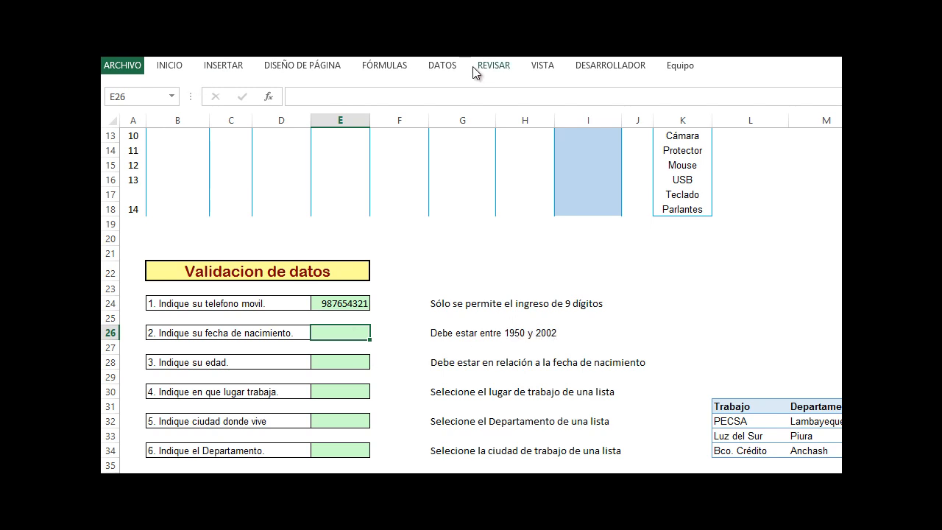
left_click(447, 65)
left_click(759, 122)
left_click(755, 137)
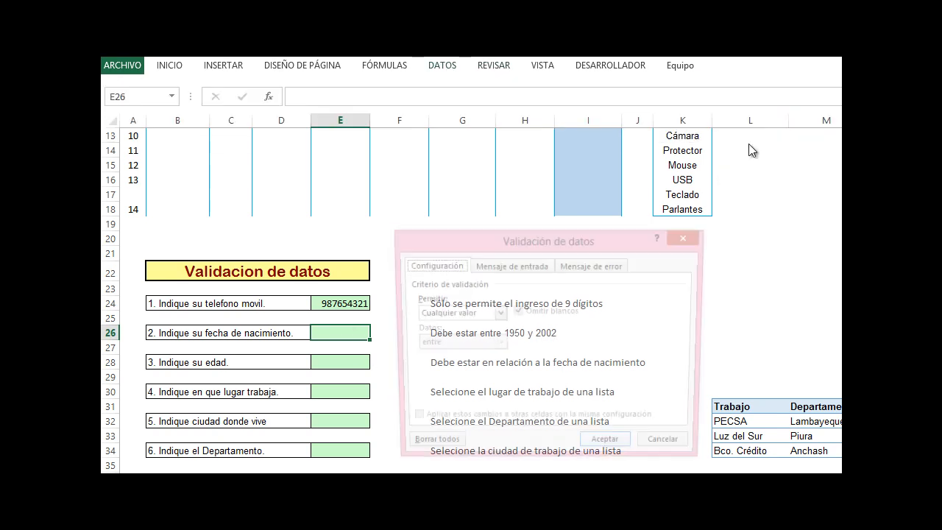
left_click(498, 313)
left_click(451, 365)
left_click_drag(466, 248, 473, 353)
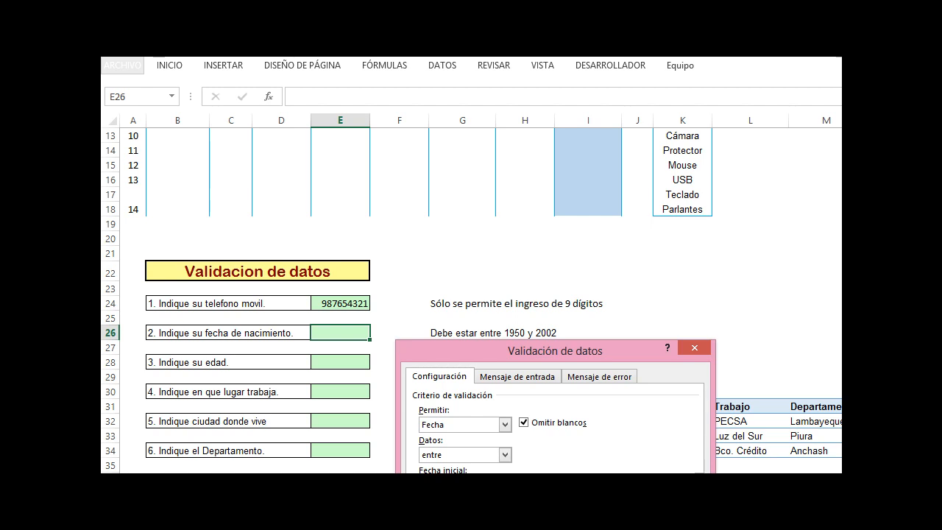
key("Return")
Test the birth date rule by entering 05/10/1940 in E26 and retrying, then correct the entry to 05/10/1987
left_click_drag(387, 358, 375, 345)
left_click(362, 336)
type("05/10/1940")
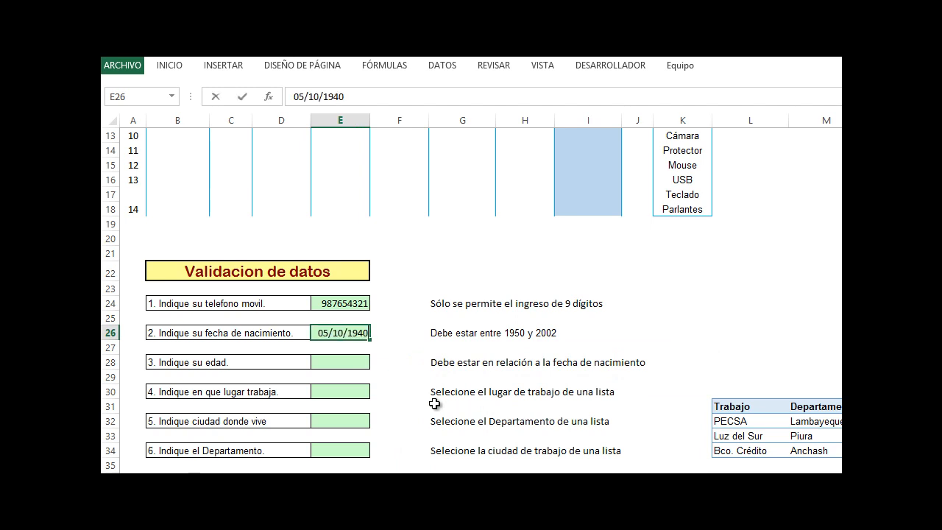
key("Return")
key("Return")
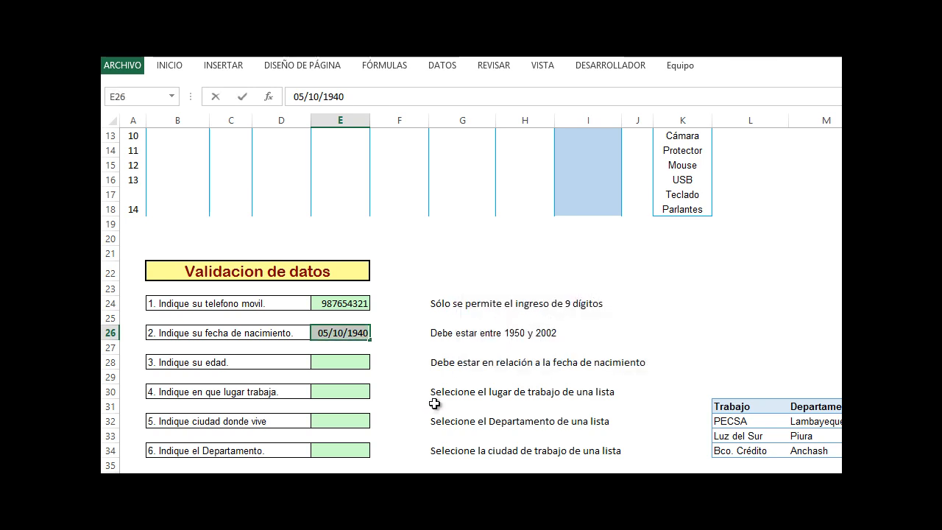
left_click(354, 336)
left_click_drag(358, 335, 370, 335)
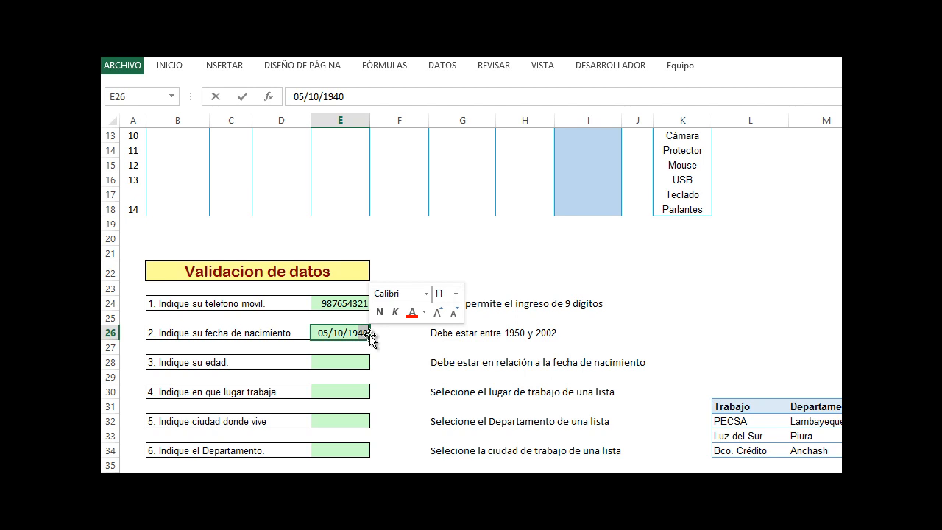
type("87")
key("Return")
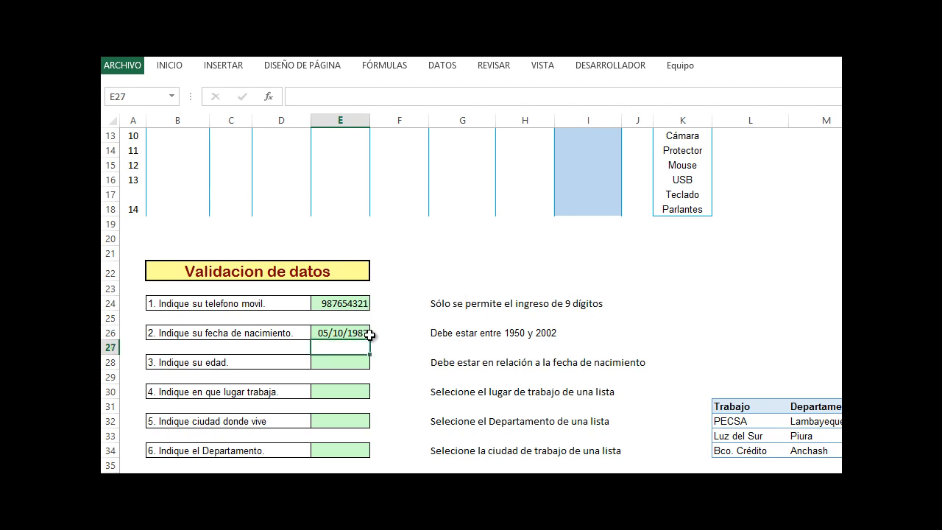
left_click(329, 366)
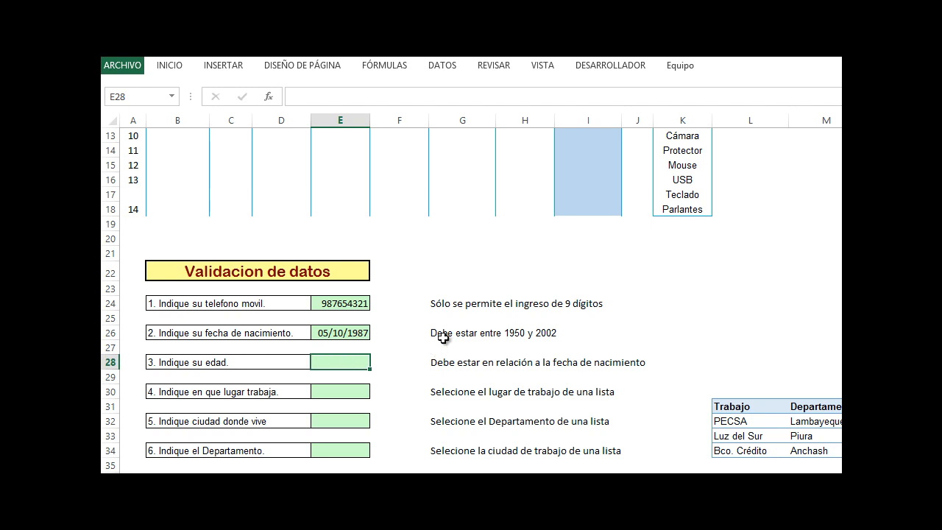
left_click(340, 337)
left_click(339, 364)
left_click(340, 333)
left_click(340, 372)
left_click(340, 333)
left_click(340, 362)
left_click(359, 346)
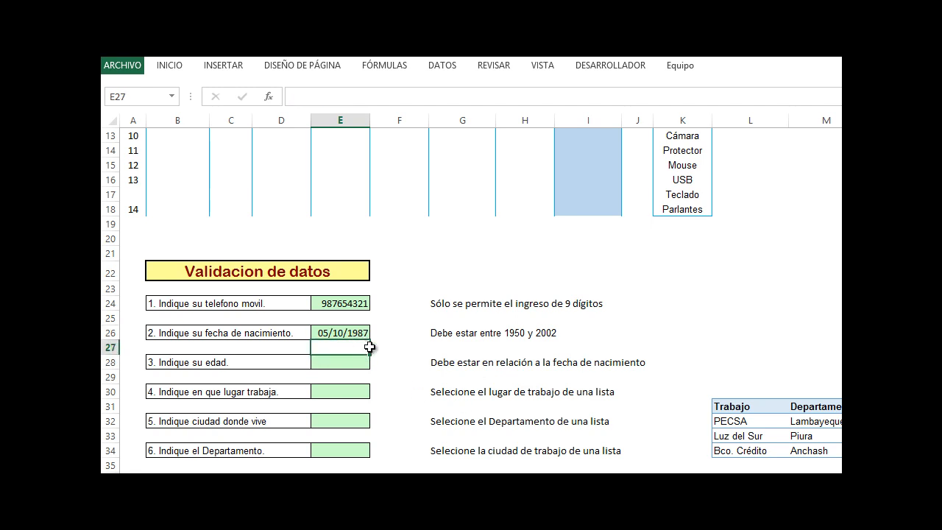
left_click(156, 66)
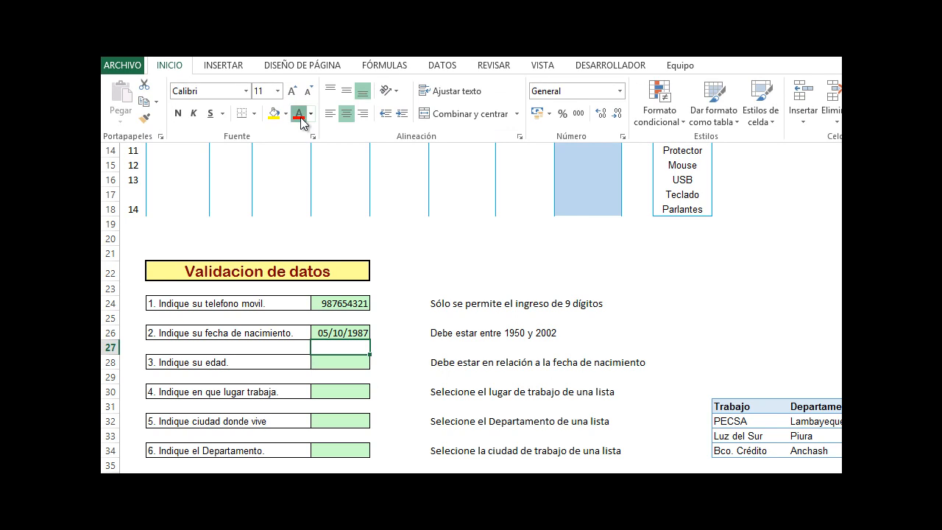
Enter the formula =SIFECHA(E26,HOY(),"Y") in E27 to calculate the age in years
left_click(366, 373)
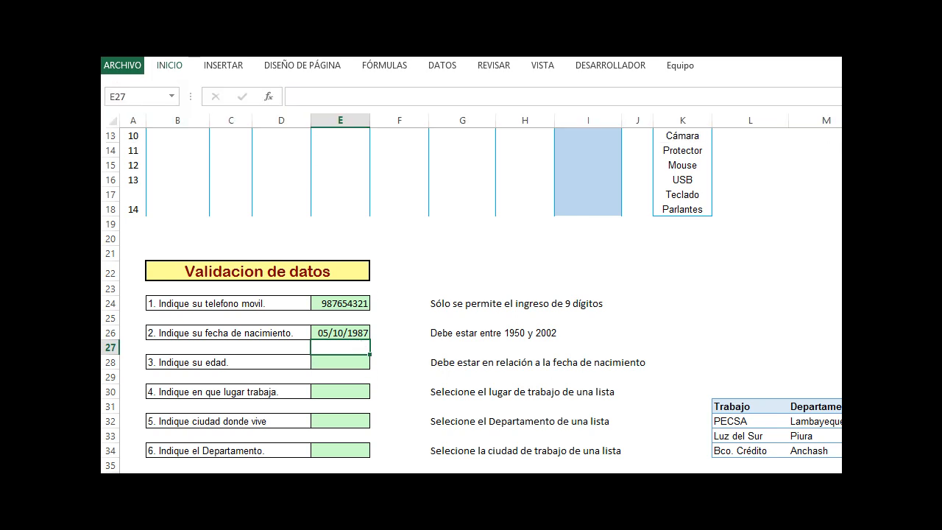
type("=s")
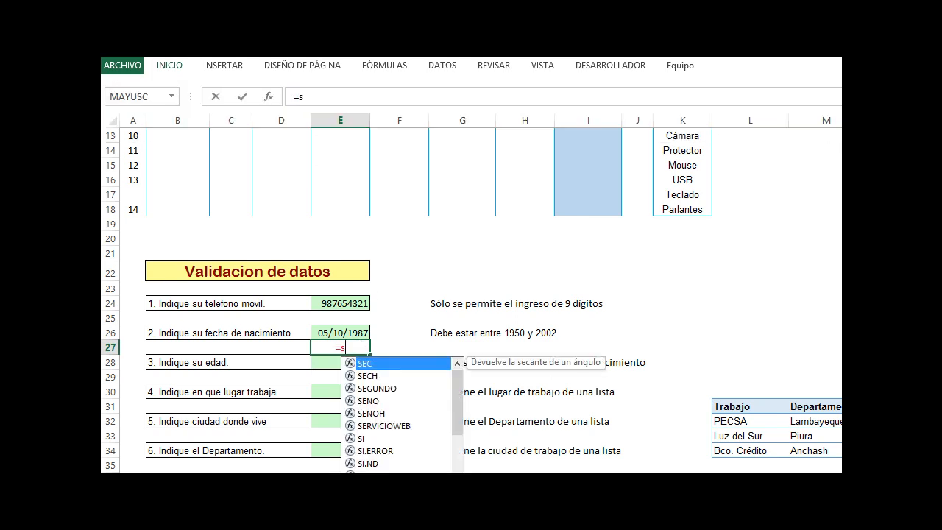
type("ifecha(")
left_click(337, 329)
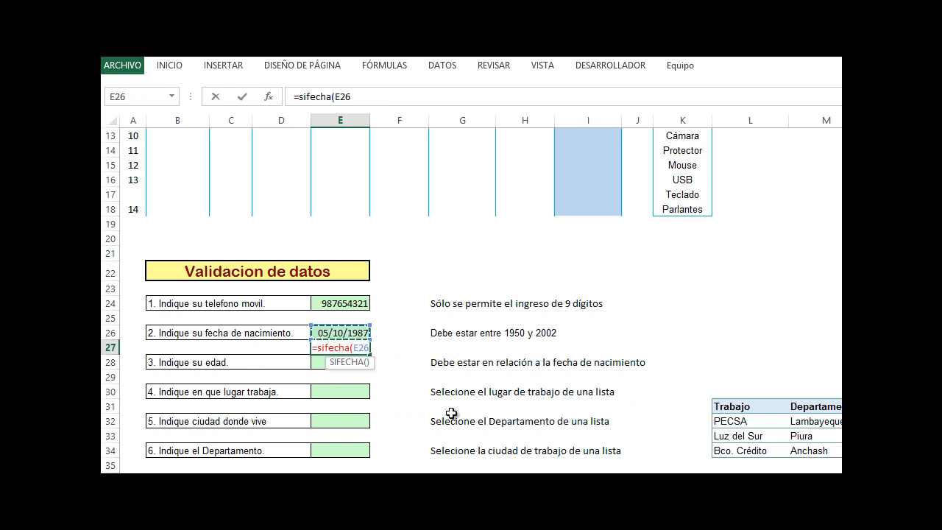
type(";")
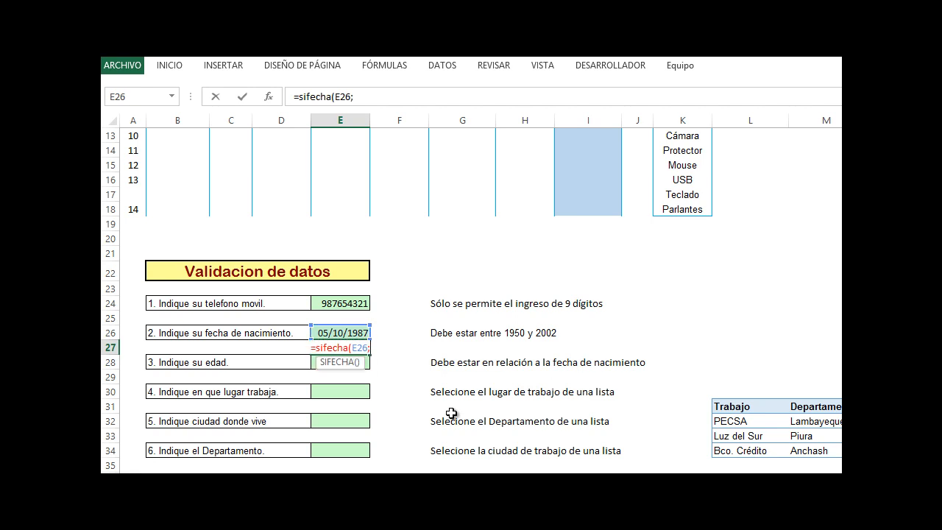
type("hoy")
key("Return")
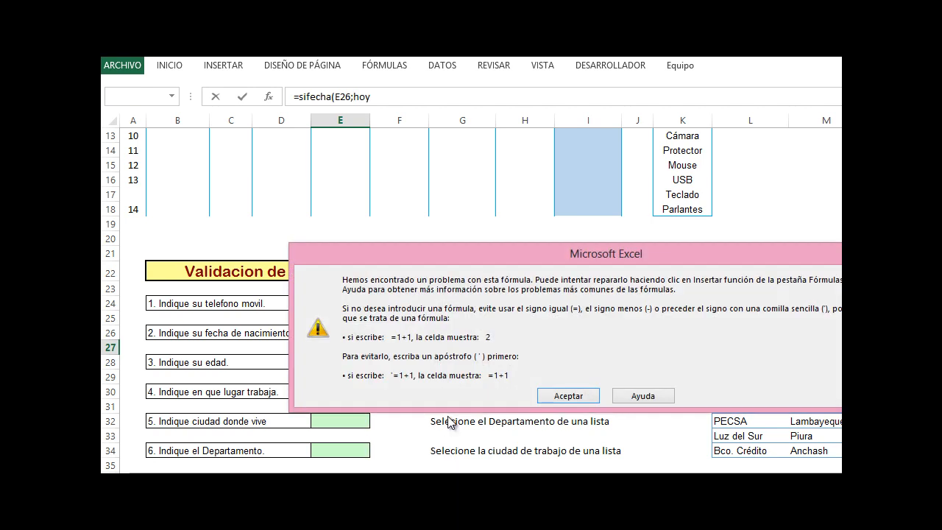
left_click(563, 397)
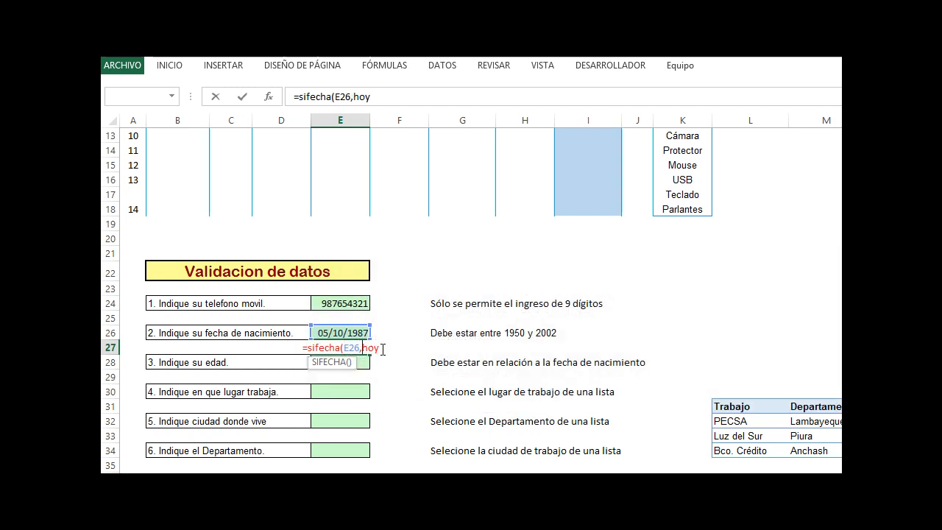
type("()")
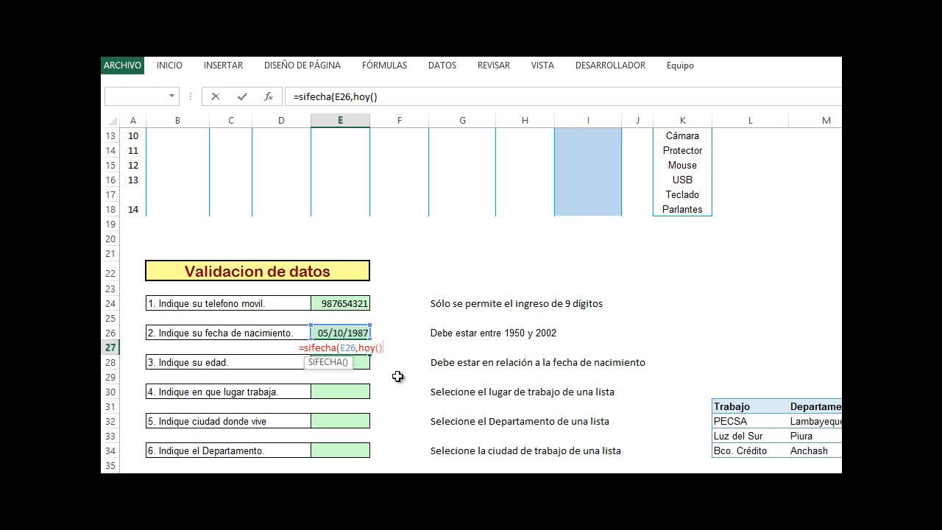
type(",\"Y\")")
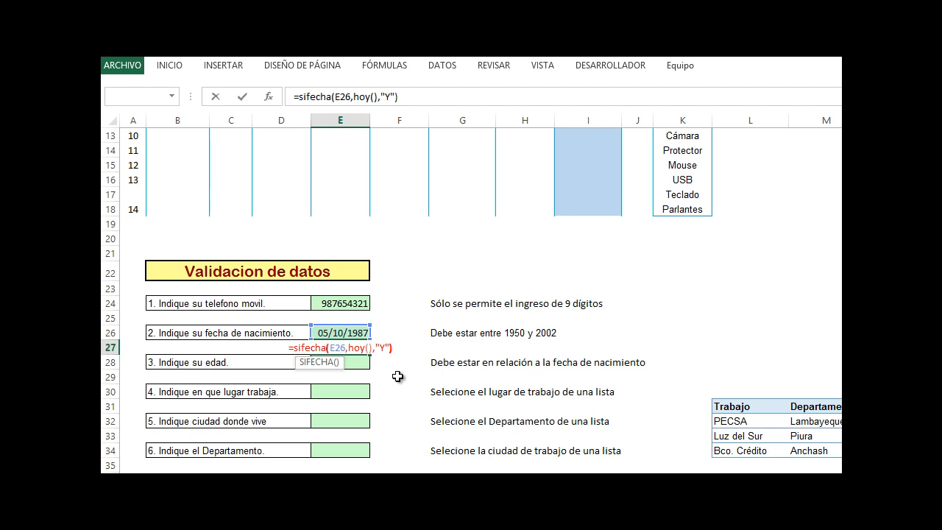
key("Return")
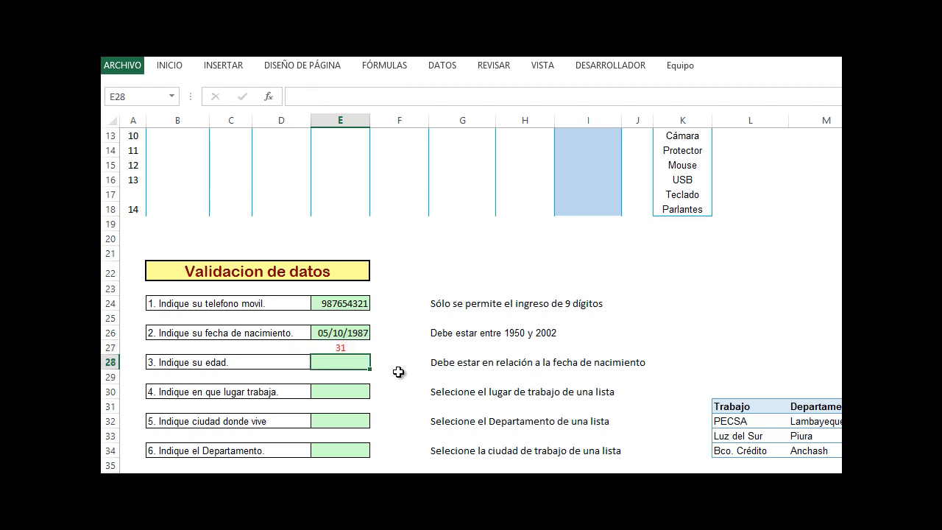
Enter =AÑO(HOY())-AÑO(E26) in F27 as an alternative age calculation
left_click(353, 351)
left_click(359, 333)
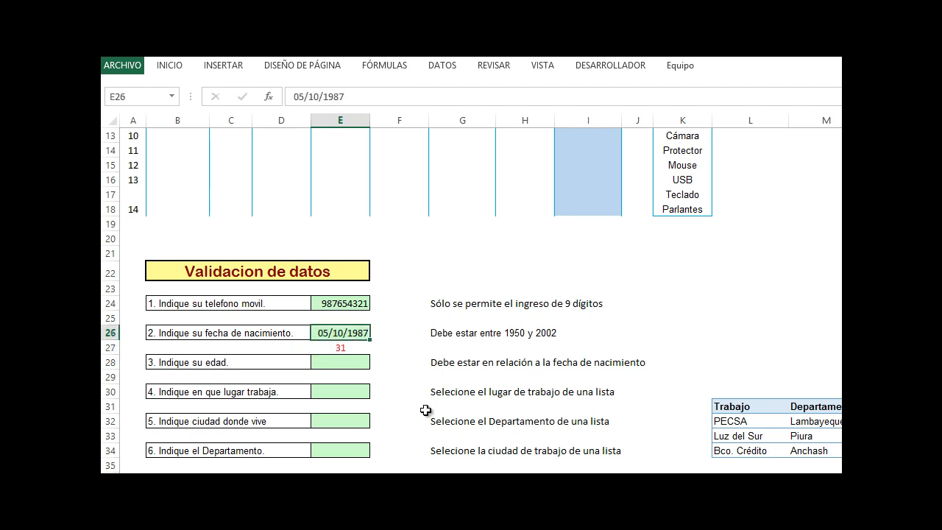
left_click(402, 348)
type("=")
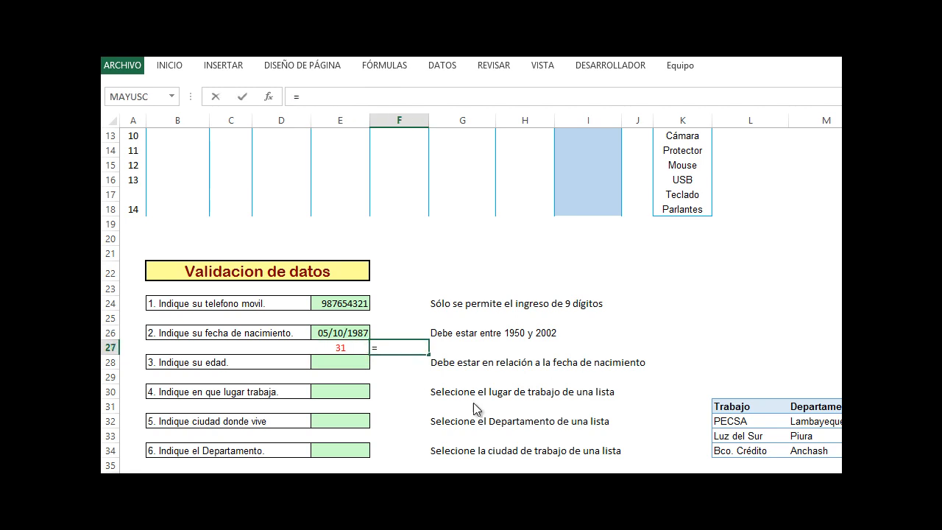
type("año(")
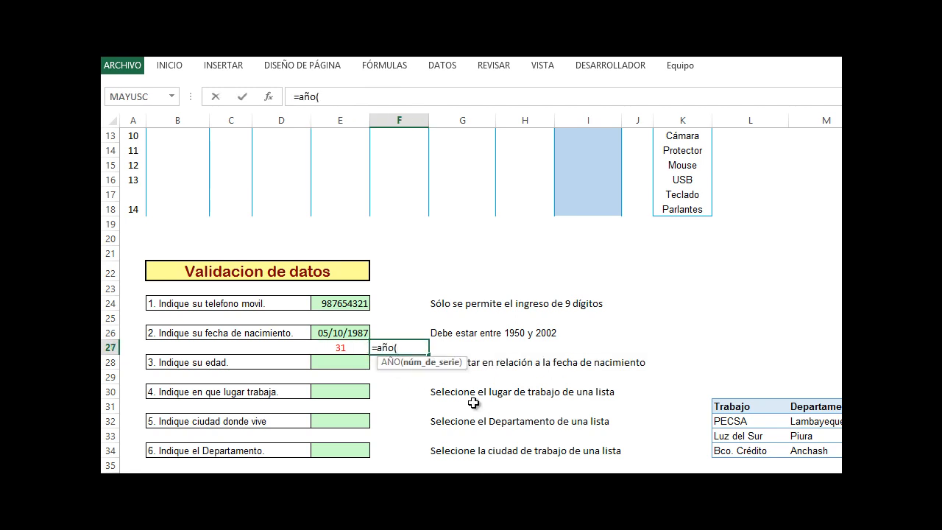
type("hoy")
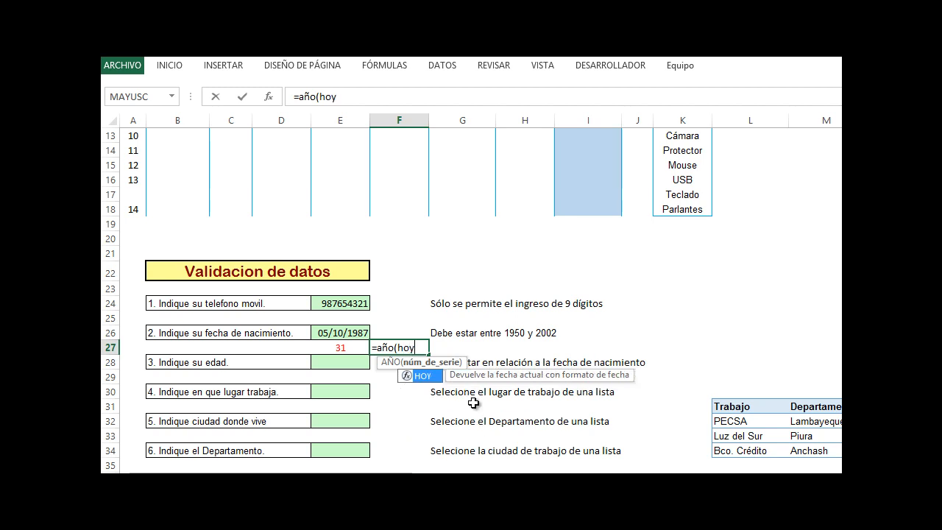
type("())-año(")
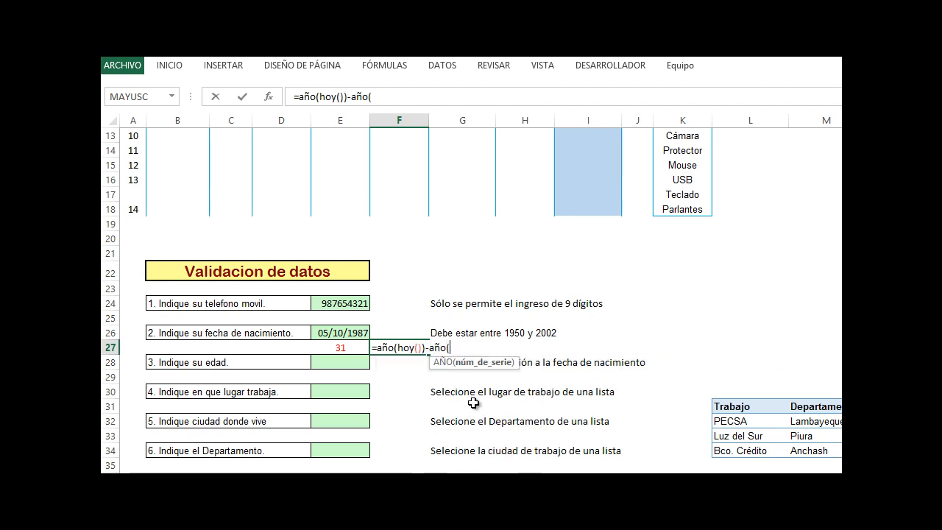
left_click(352, 333)
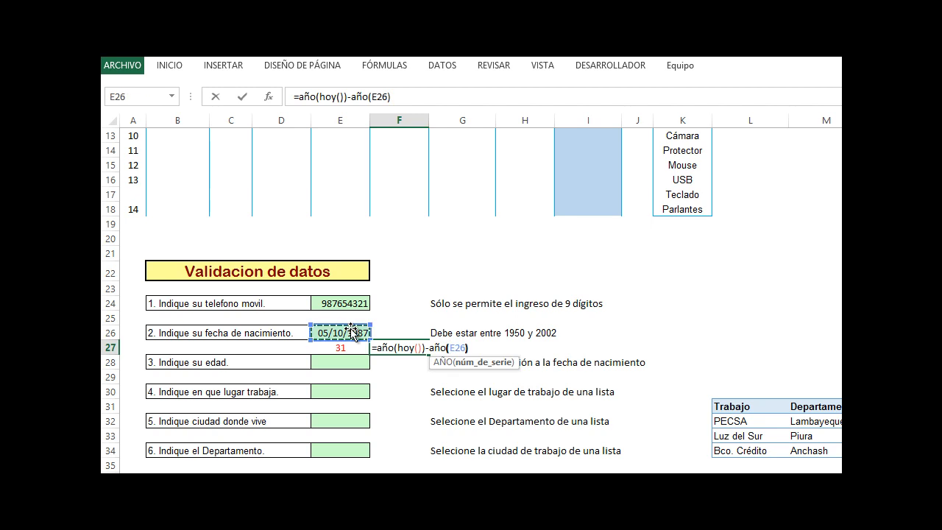
key("Return")
Format F27 as a number with 0 decimal places, then delete its contents
left_click(404, 347)
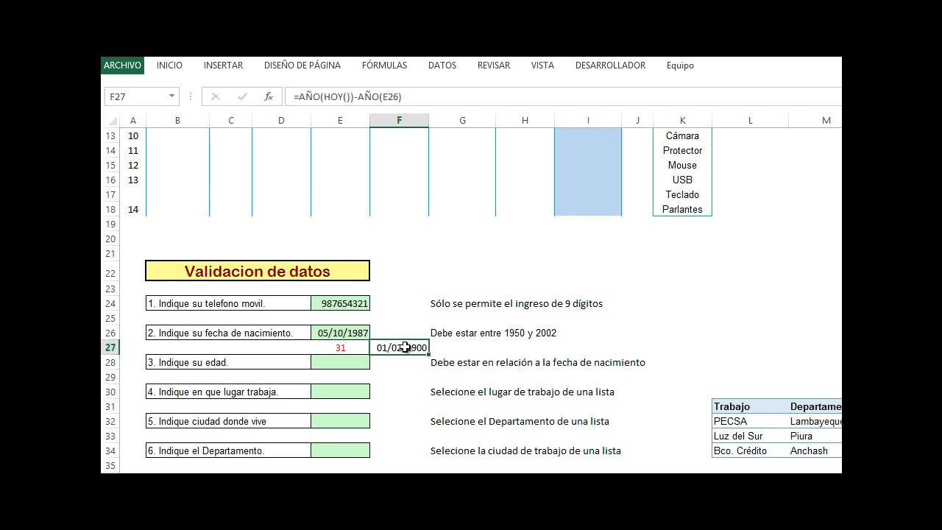
right_click(405, 347)
left_click(478, 284)
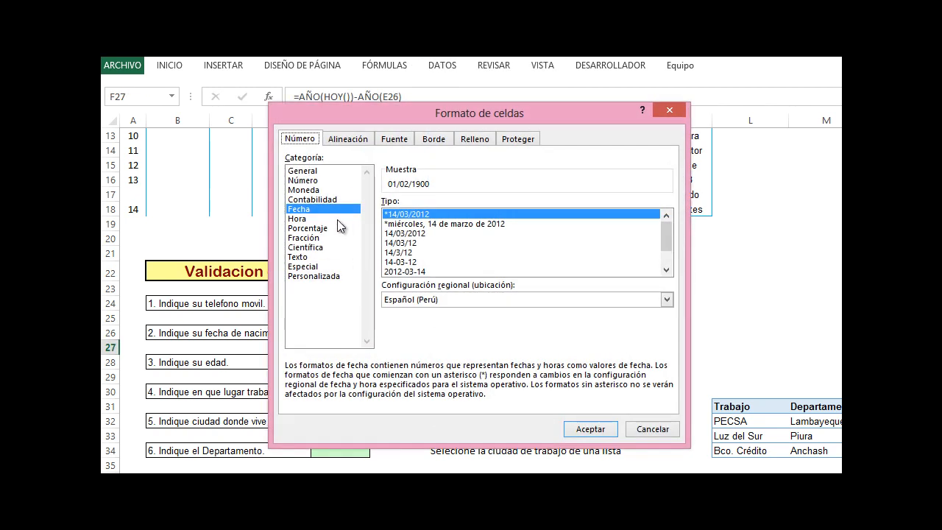
left_click(312, 181)
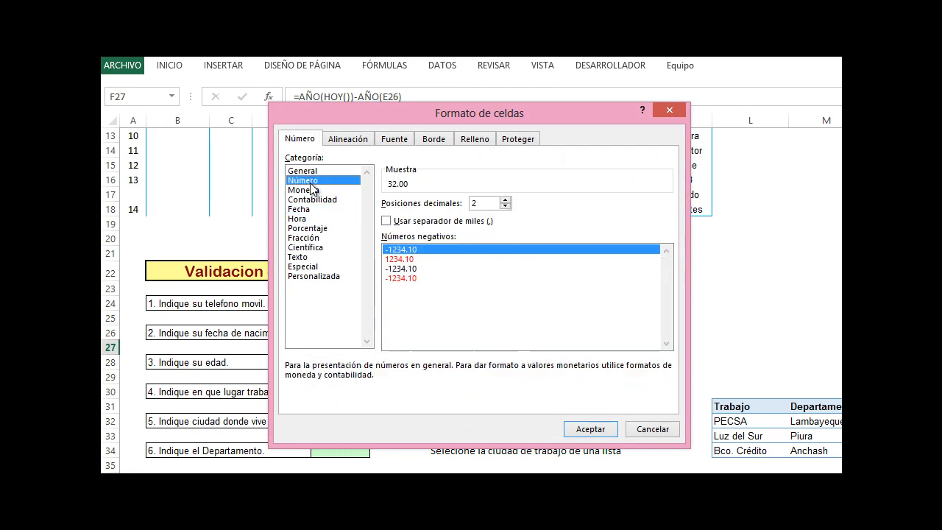
left_click(505, 206)
left_click(505, 206)
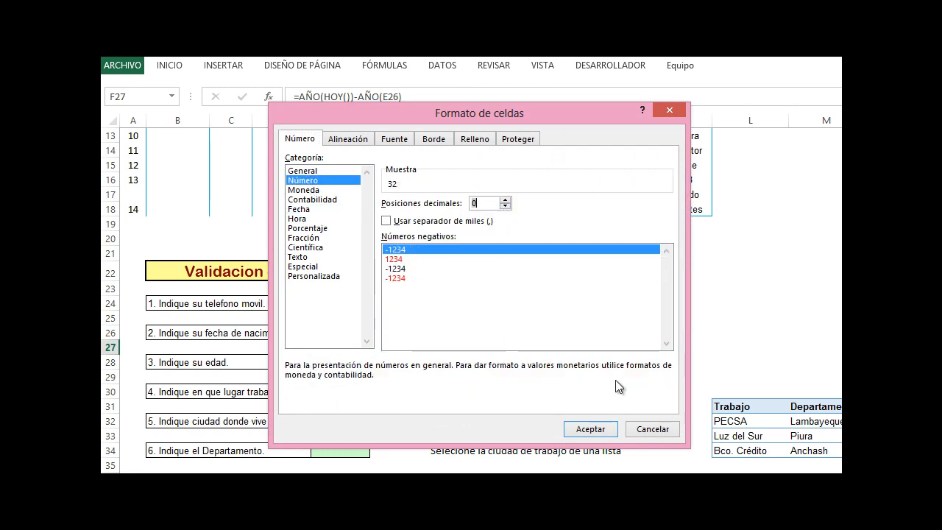
left_click(611, 434)
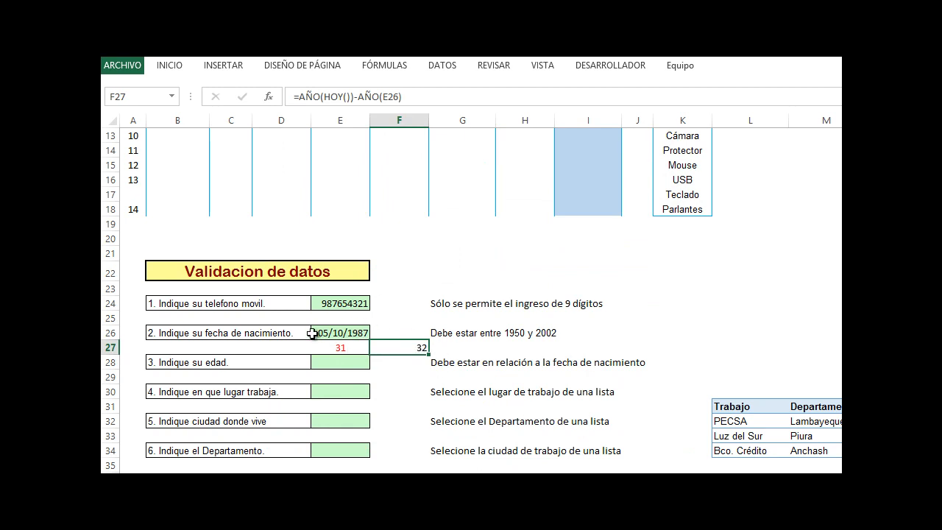
key("Delete")
key("Left")
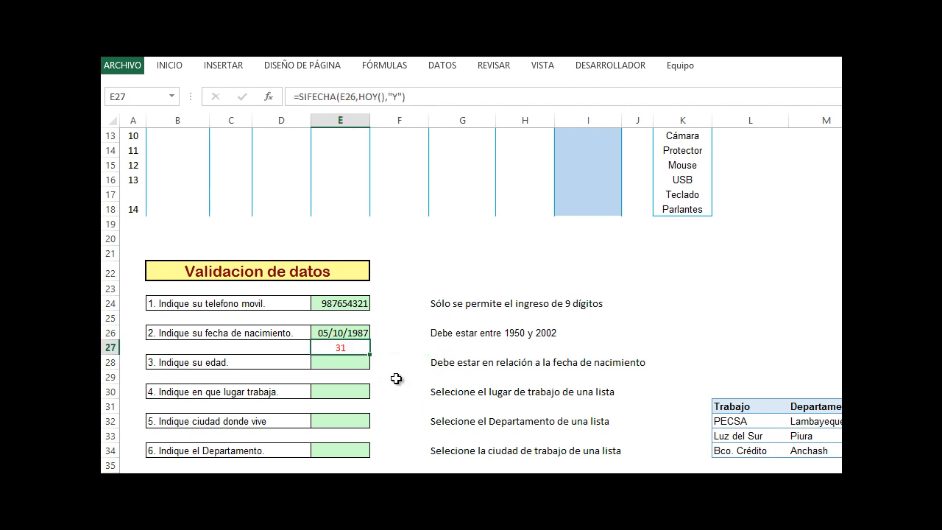
Review the SIFECHA formula in E27 in edit mode
double_click(366, 347)
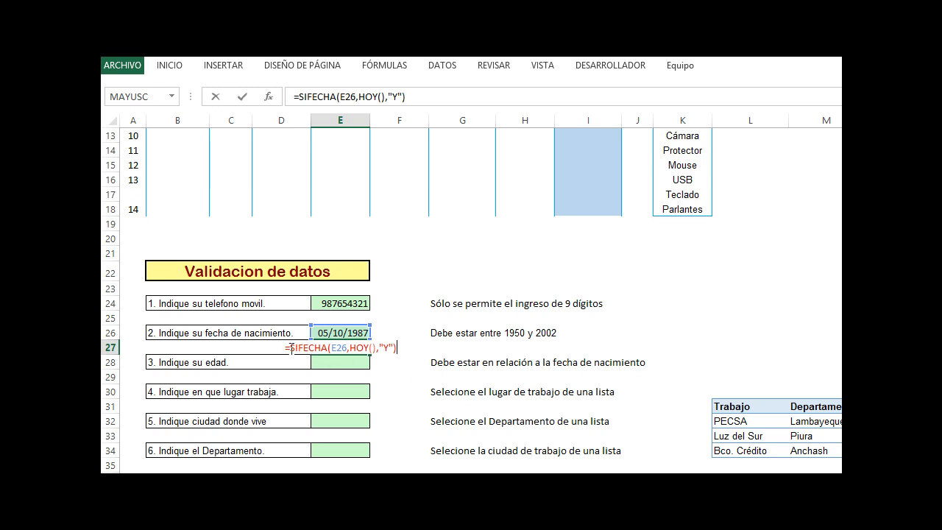
left_click_drag(285, 348, 406, 348)
key("ctrl+c")
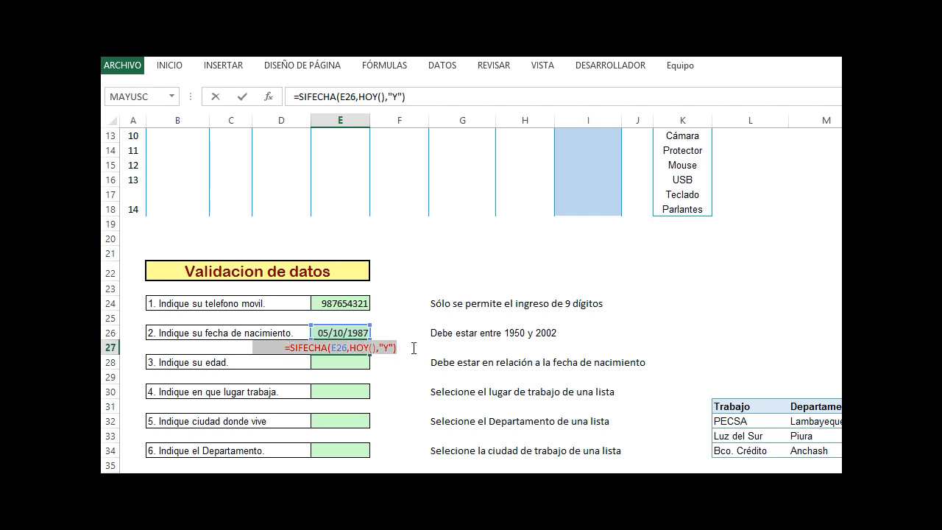
key("Return")
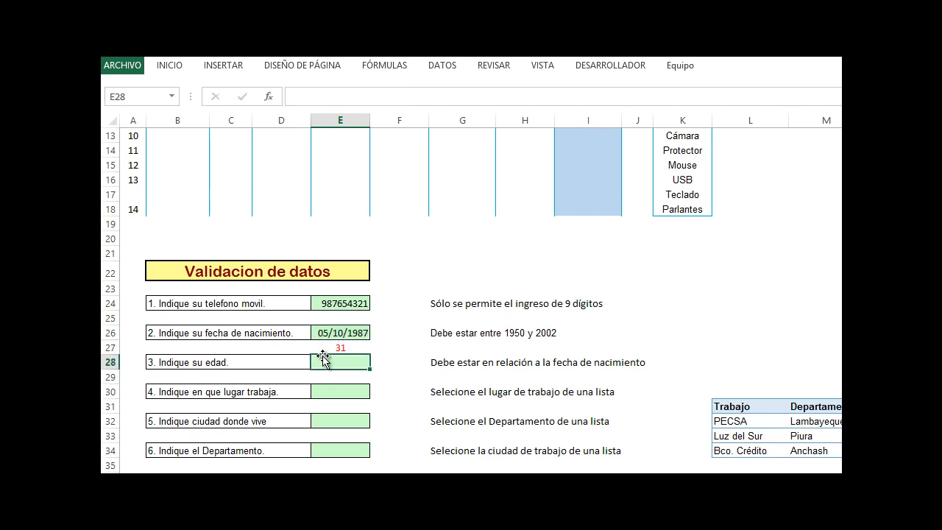
Add validation to E28 allowing only whole numbers equal to =SIFECHA(E26,HOY(),"Y")
left_click(443, 69)
left_click(743, 122)
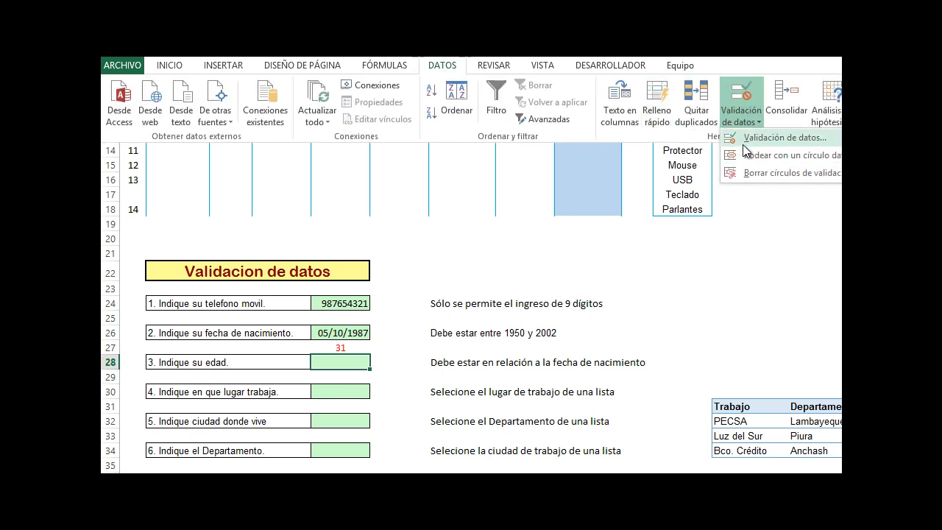
left_click(779, 137)
left_click_drag(489, 358, 555, 197)
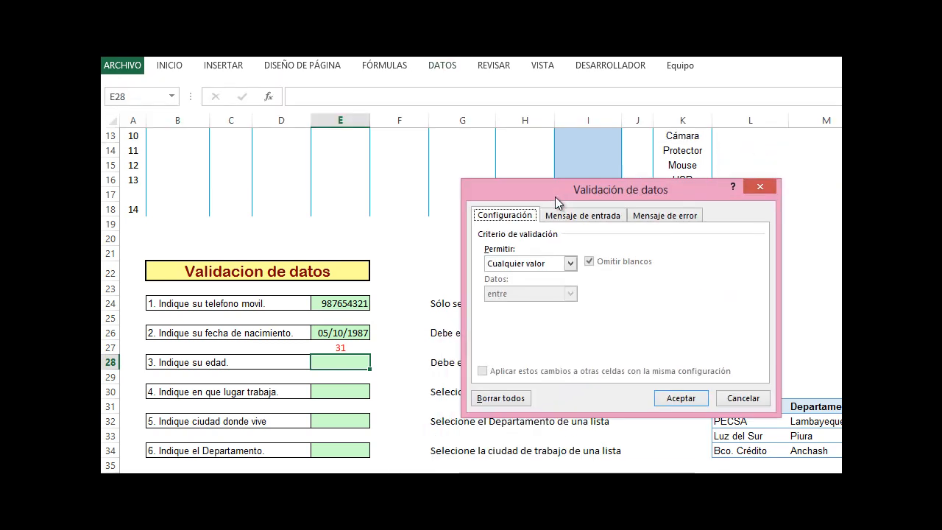
left_click(532, 263)
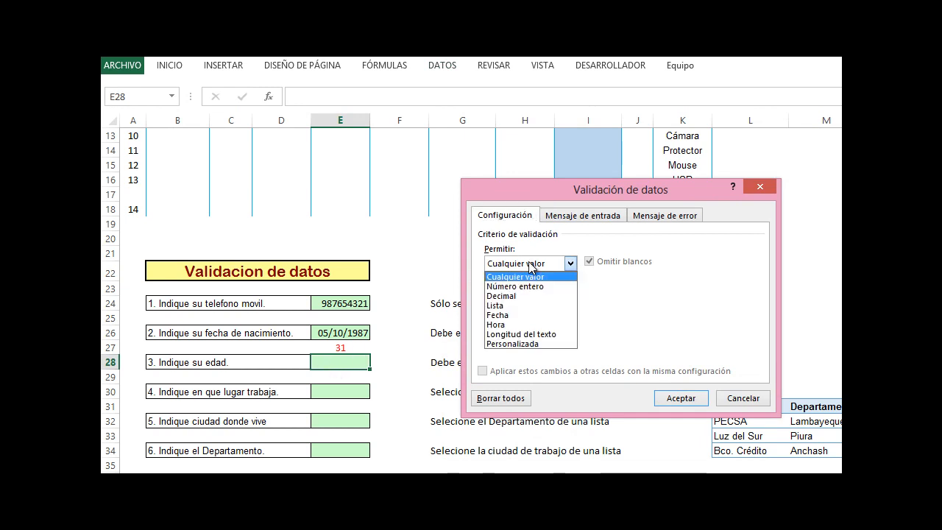
left_click(529, 286)
left_click(544, 293)
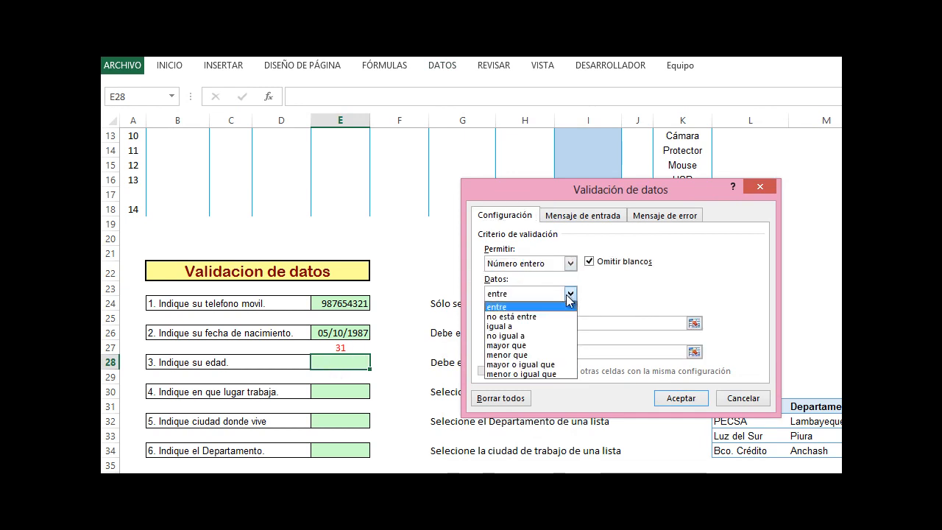
left_click(504, 324)
left_click(491, 323)
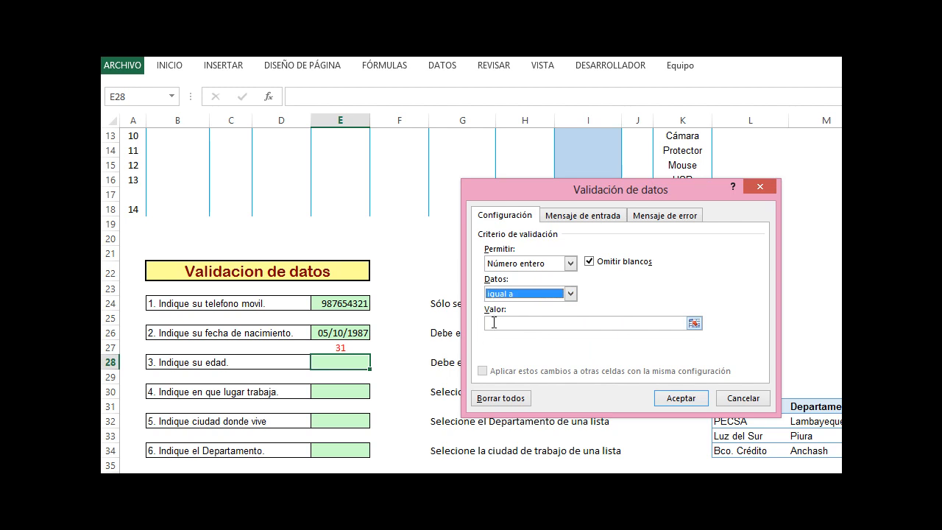
key("ctrl+v")
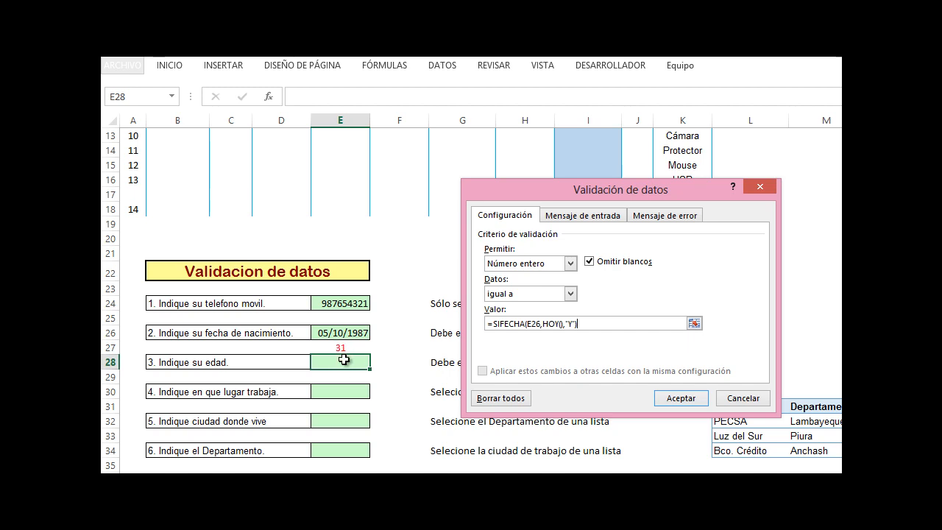
left_click_drag(591, 328, 478, 328)
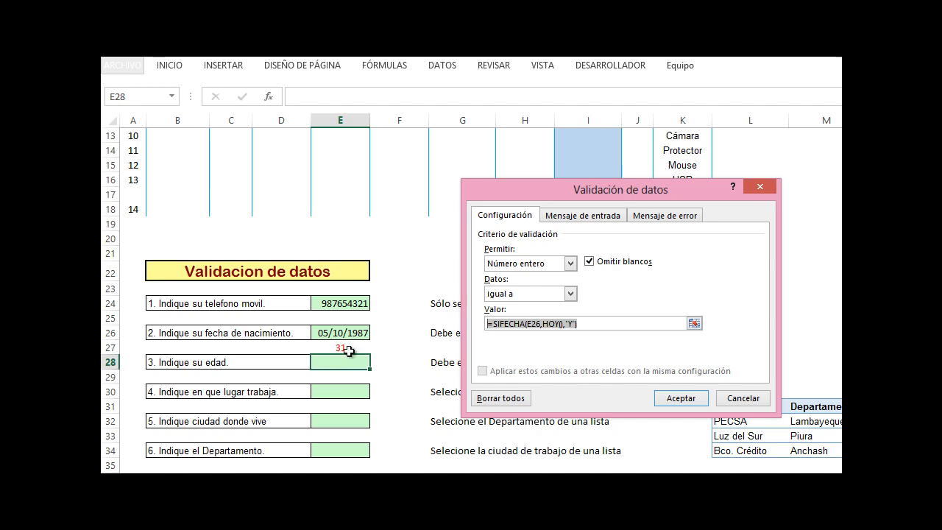
left_click(680, 397)
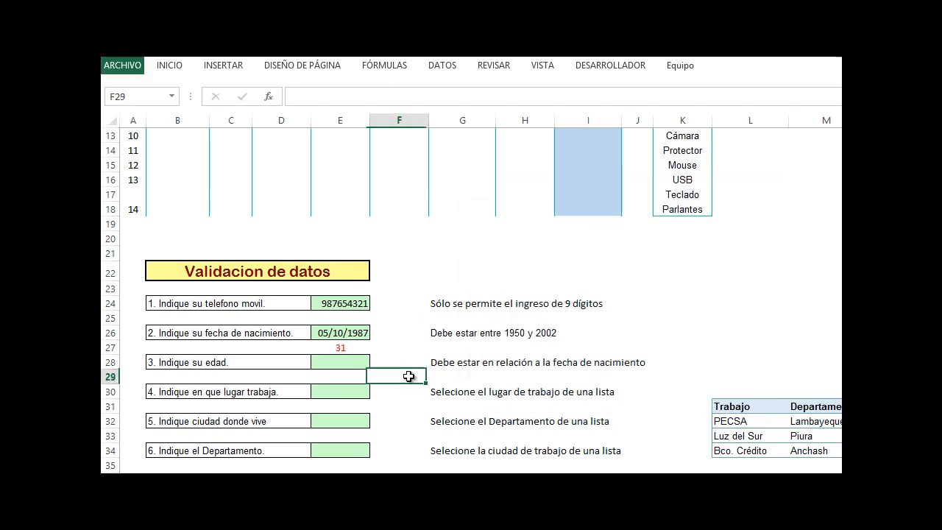
Test the age validation in E28 by entering 25, then 31
type("25")
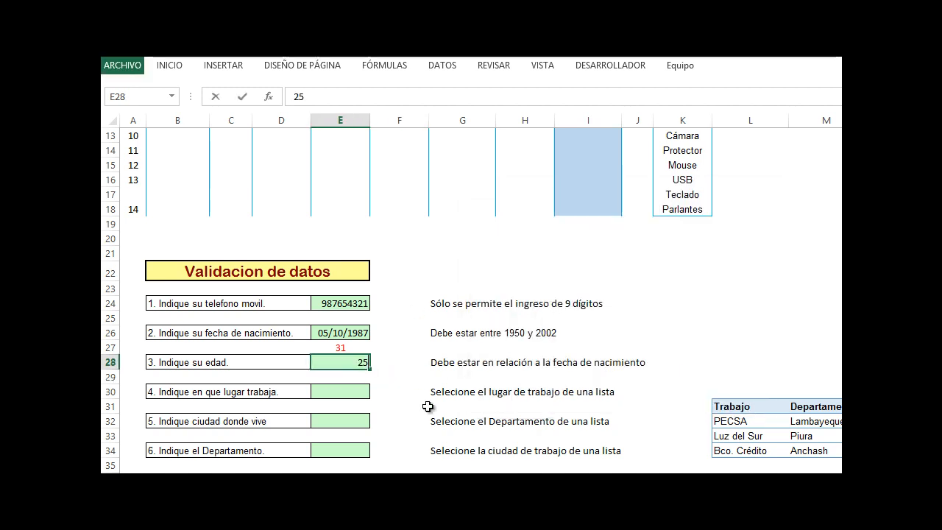
key("Return")
left_click(528, 359)
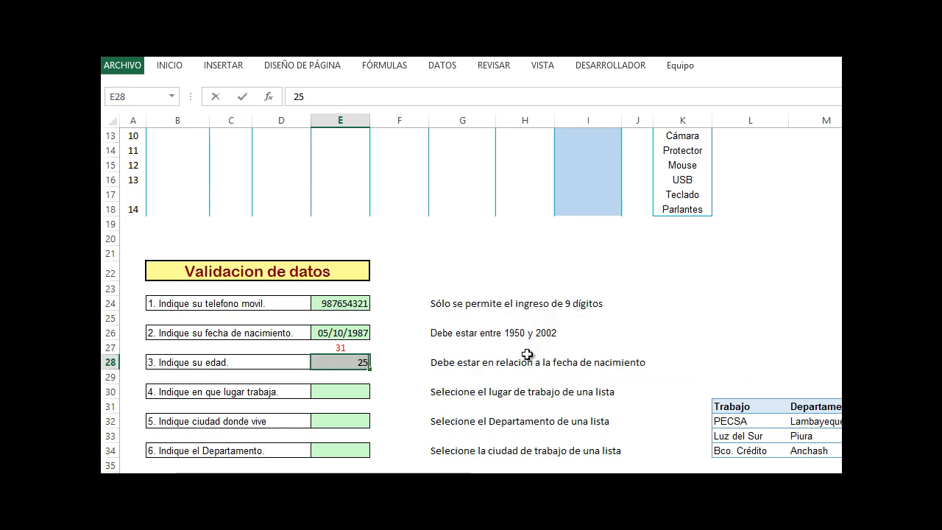
type("31")
key("Return")
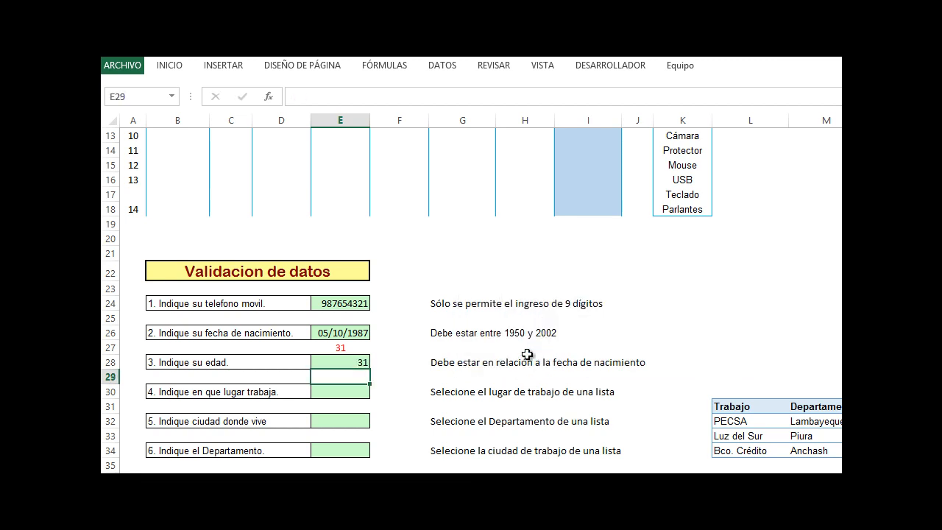
Change the birth date in E26 to 05/10/2000 and then to 05/02/2000
left_click(354, 333)
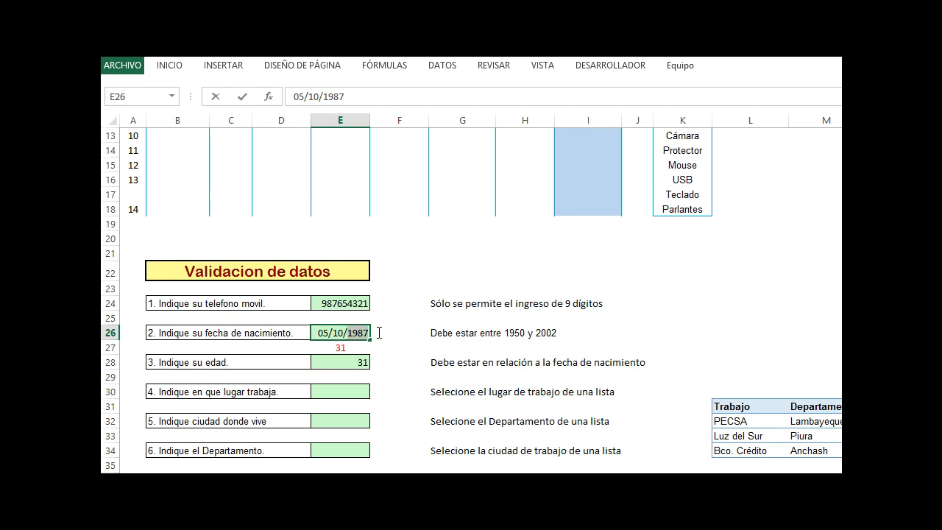
type("20")
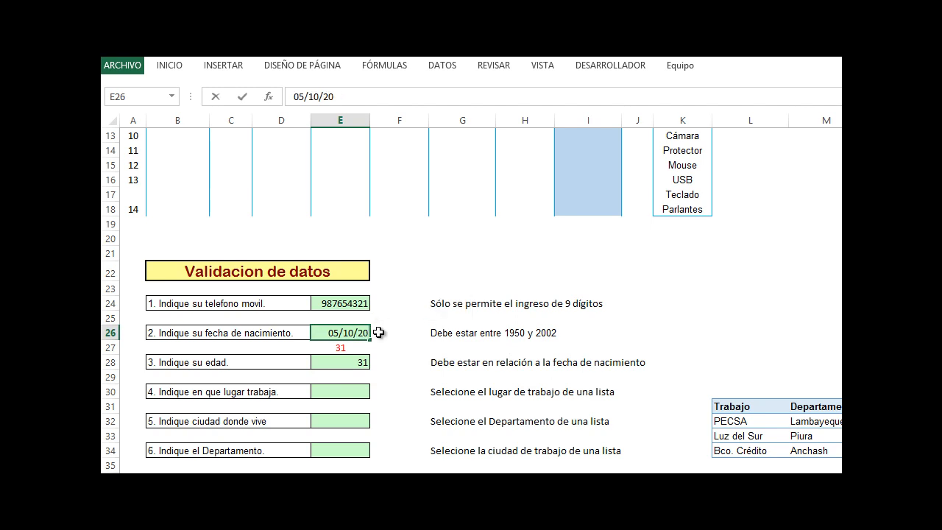
type("00")
key("Return")
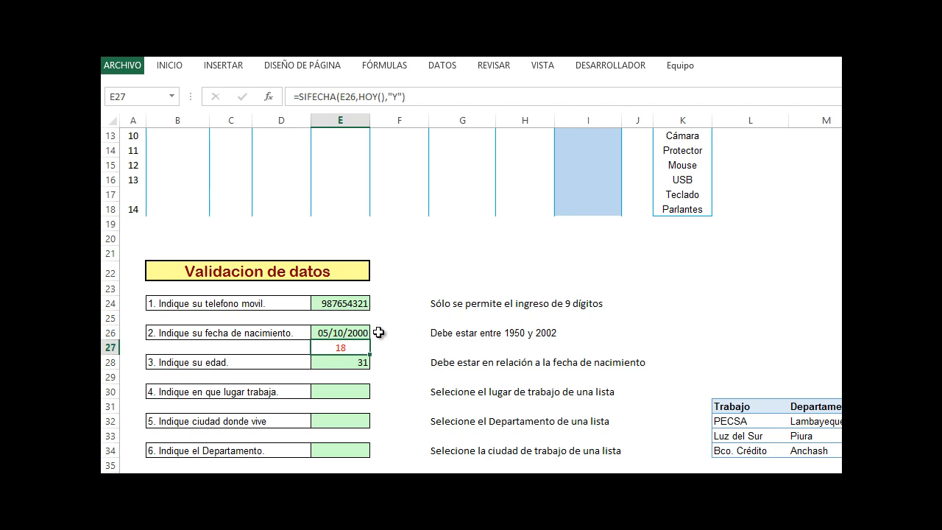
double_click(338, 332)
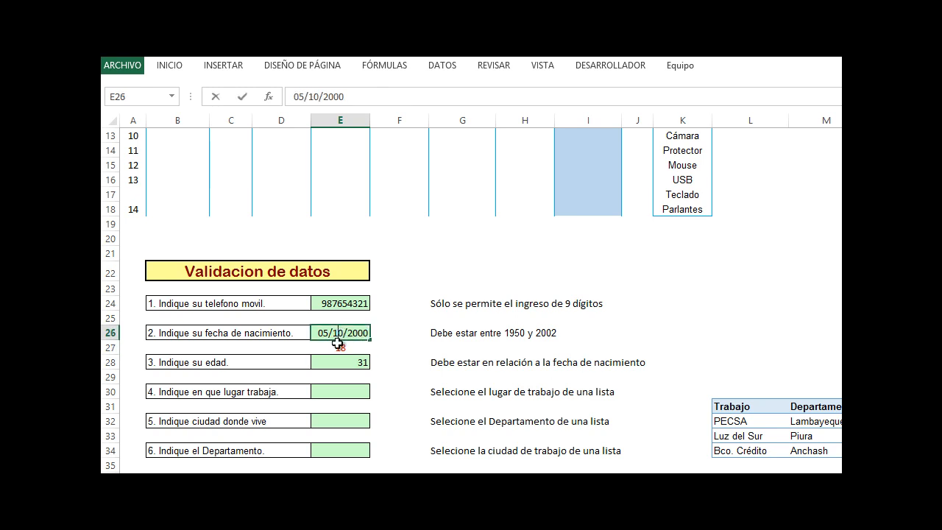
type("02")
key("Return")
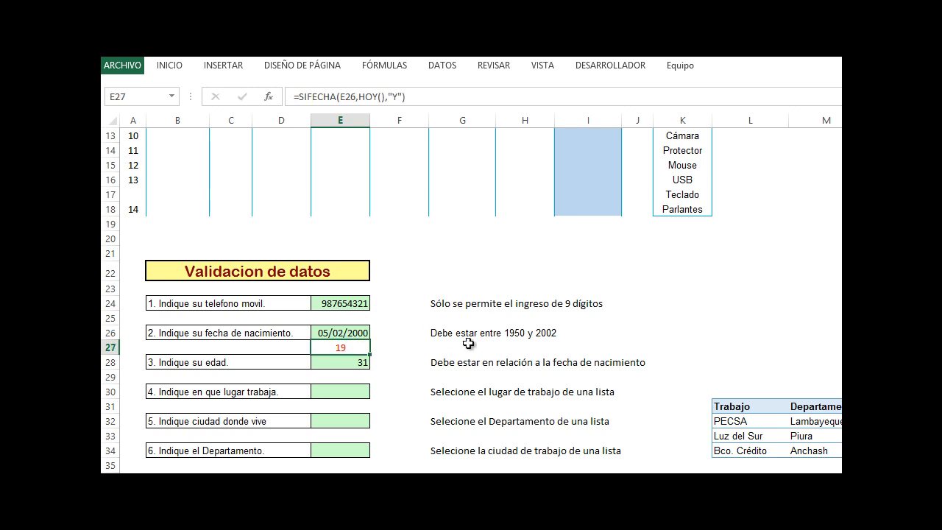
Test E28's age validation by entering 18, then enter 19 as the age
key("Down")
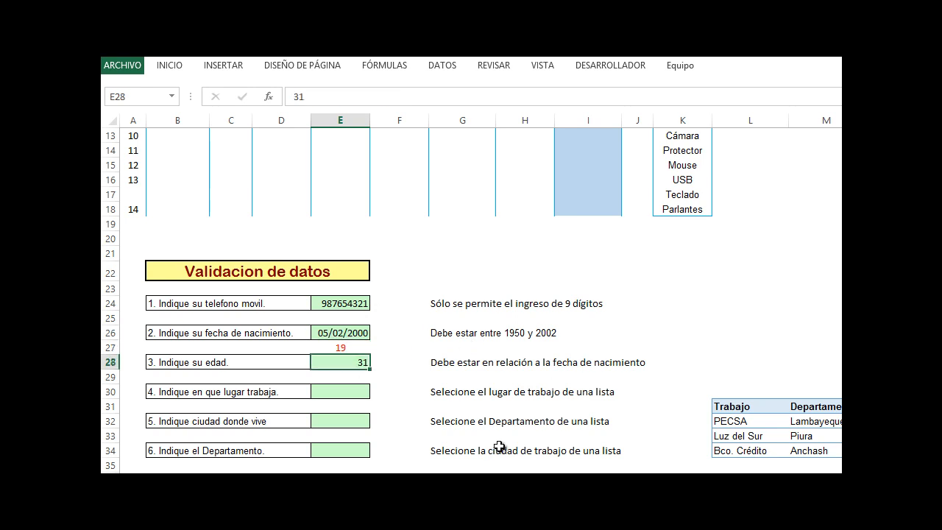
left_click(375, 353)
left_click(368, 358)
key("Delete")
left_click(343, 345)
left_click(353, 362)
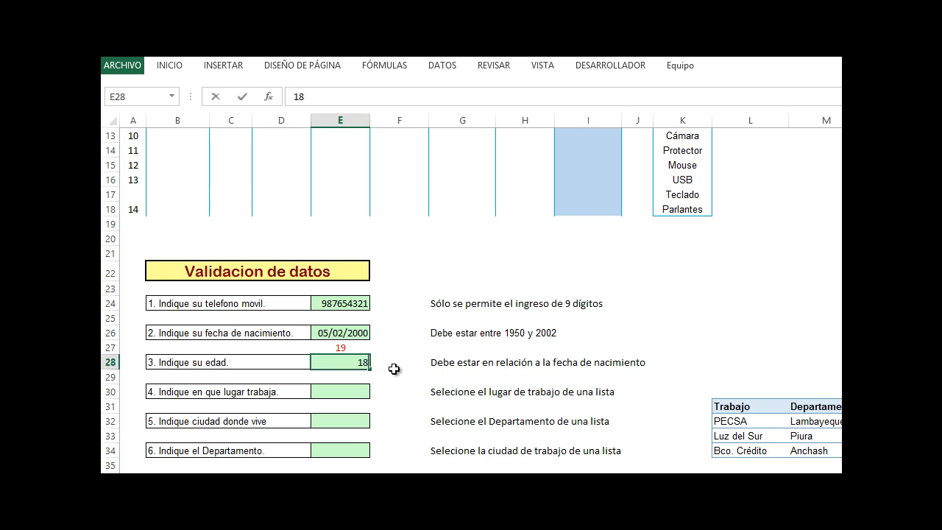
key("Return")
key("Return")
type("19")
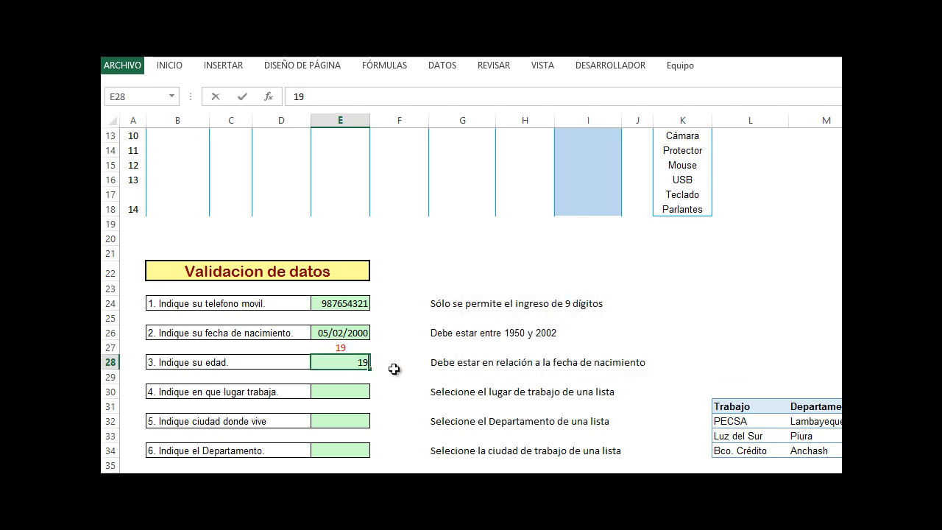
key("Return")
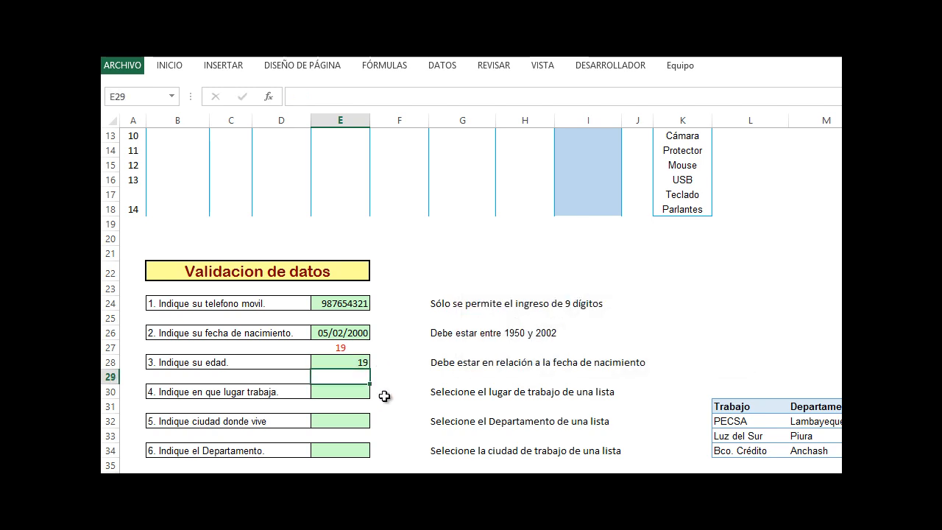
Add a list validation to E30 using the work places in L32:L34 as the source
left_click(356, 394)
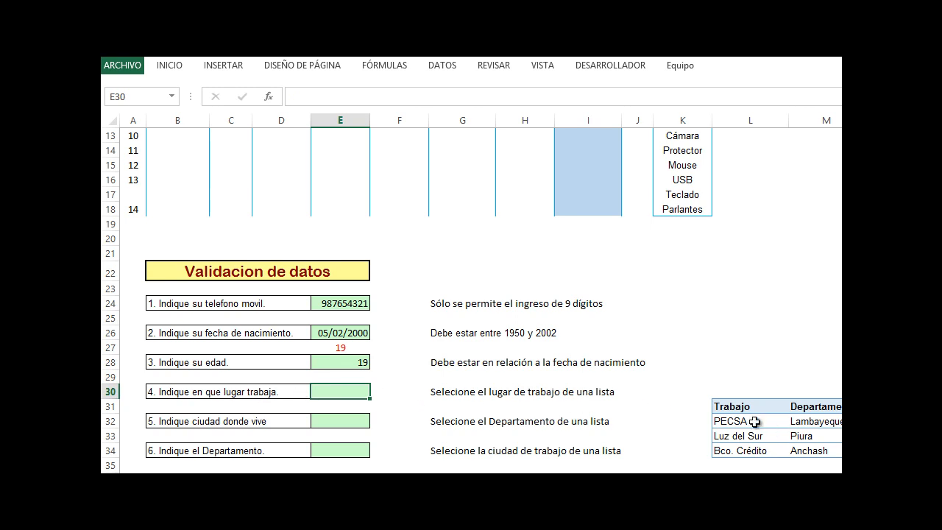
left_click_drag(740, 417, 746, 446)
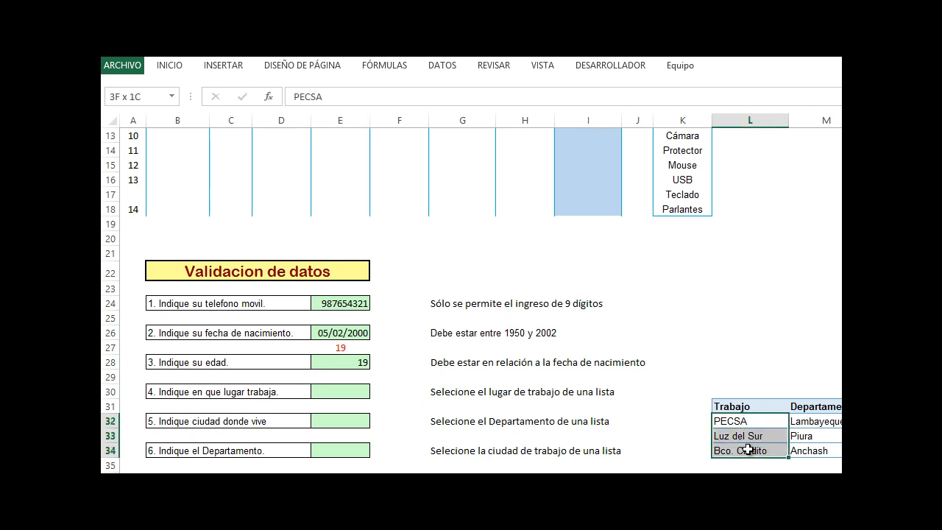
left_click_drag(808, 416, 811, 446)
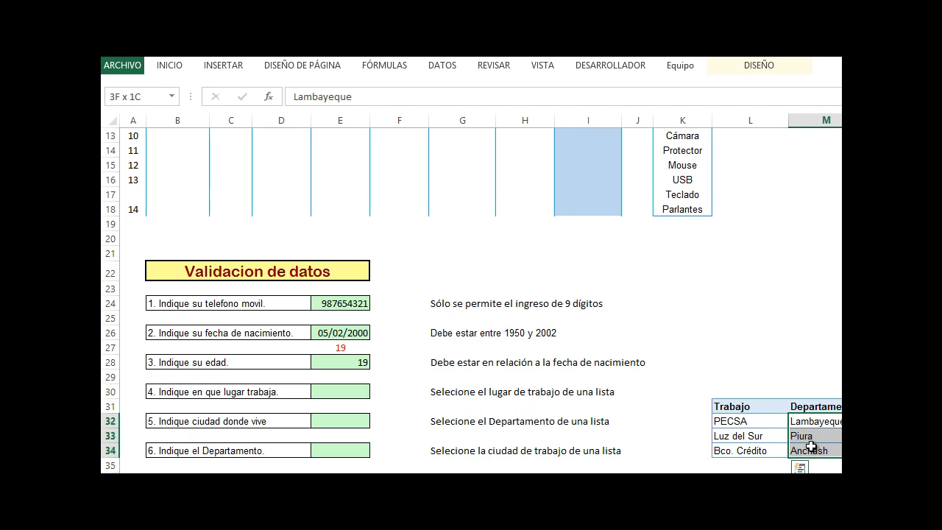
left_click(323, 393)
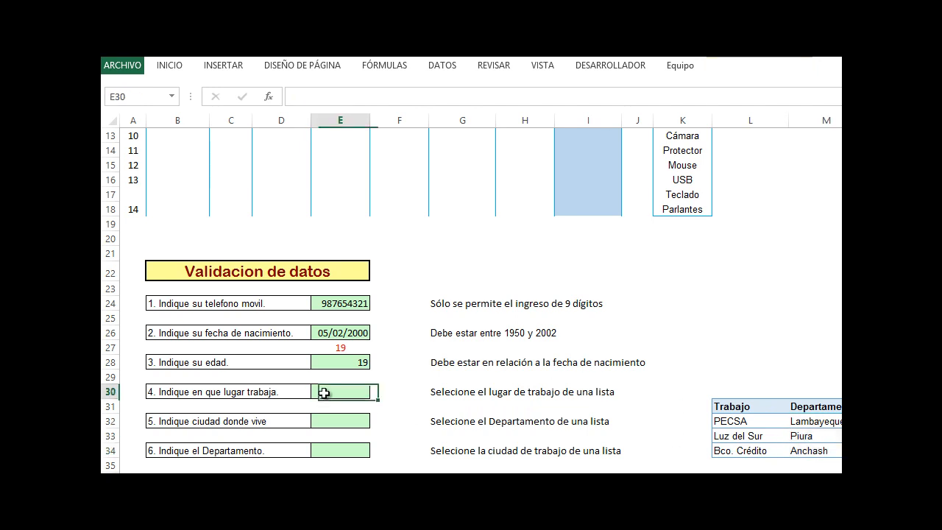
left_click(457, 72)
left_click(741, 116)
left_click(750, 139)
left_click(531, 263)
left_click(531, 306)
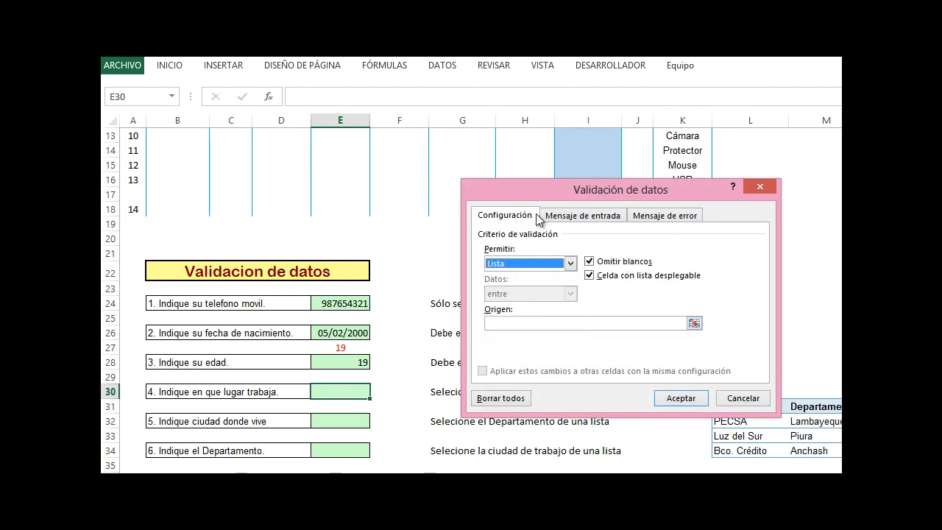
left_click_drag(543, 194, 470, 189)
left_click(465, 318)
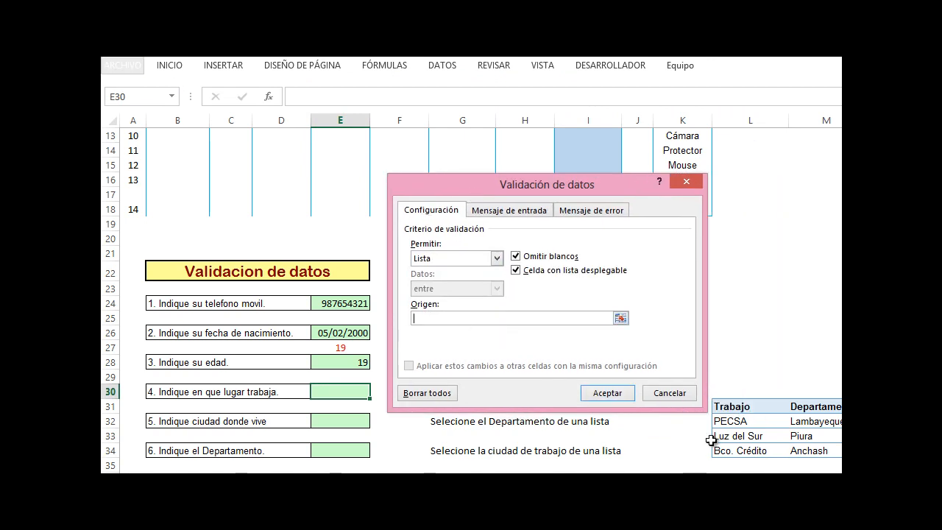
left_click_drag(743, 421, 750, 450)
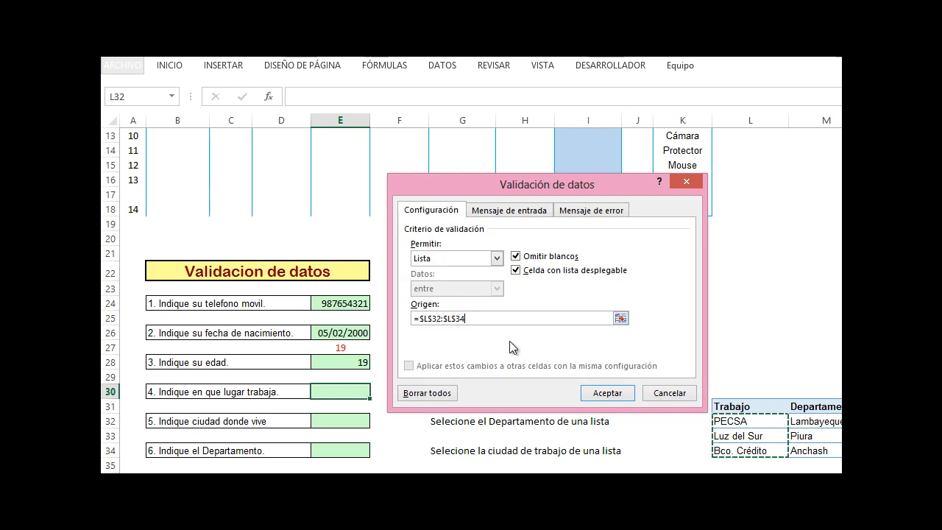
left_click(606, 393)
Pick Luz del Sur and then PECSA from E30's dropdown list
left_click(376, 392)
left_click(346, 413)
left_click(376, 391)
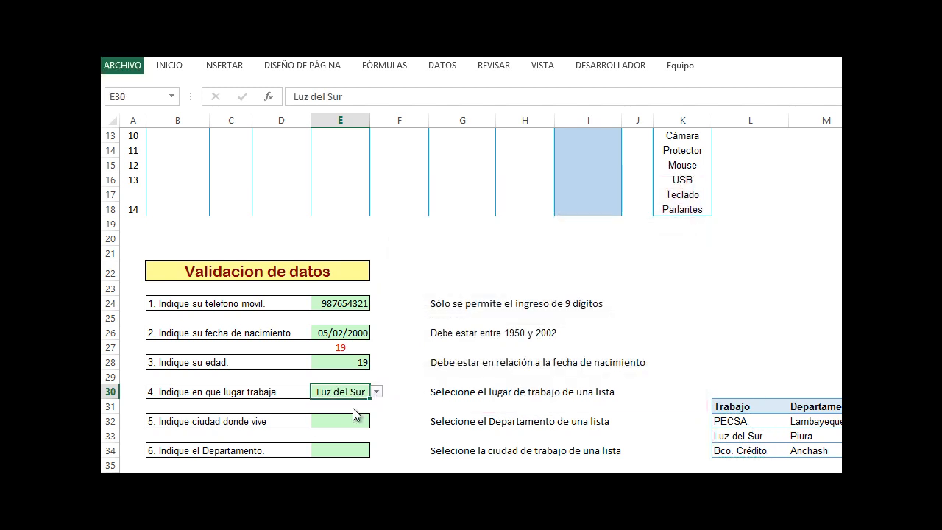
left_click(351, 404)
Try entering hsasna in E30 and cancel the invalid entry
double_click(361, 392)
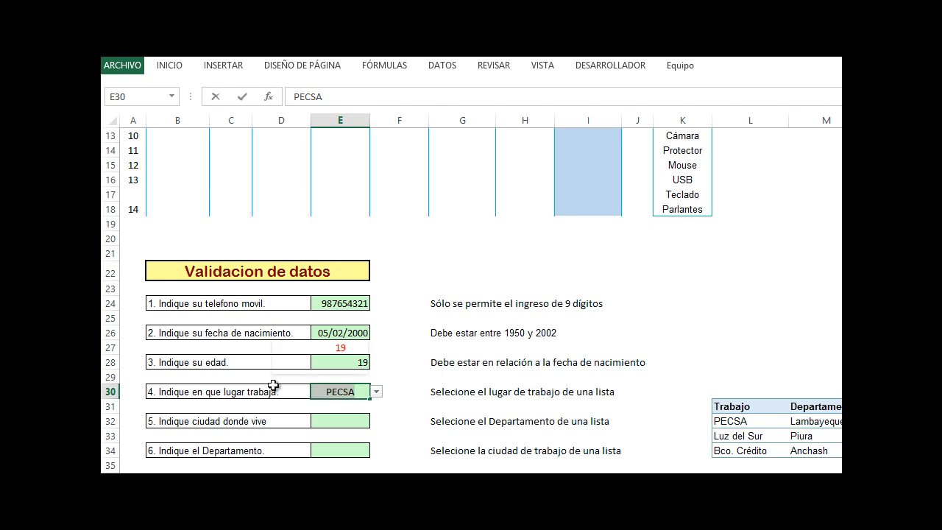
type("hsasna")
key("Return")
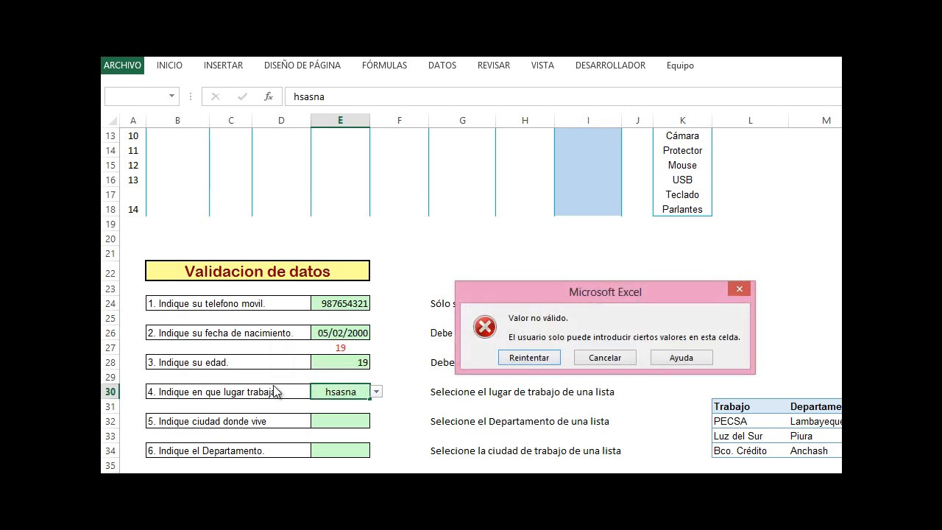
left_click(529, 357)
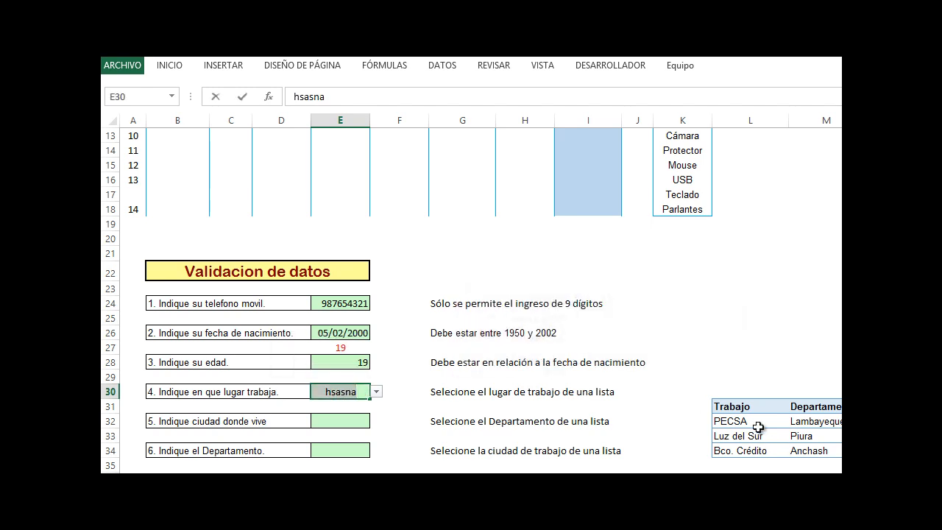
key("Return")
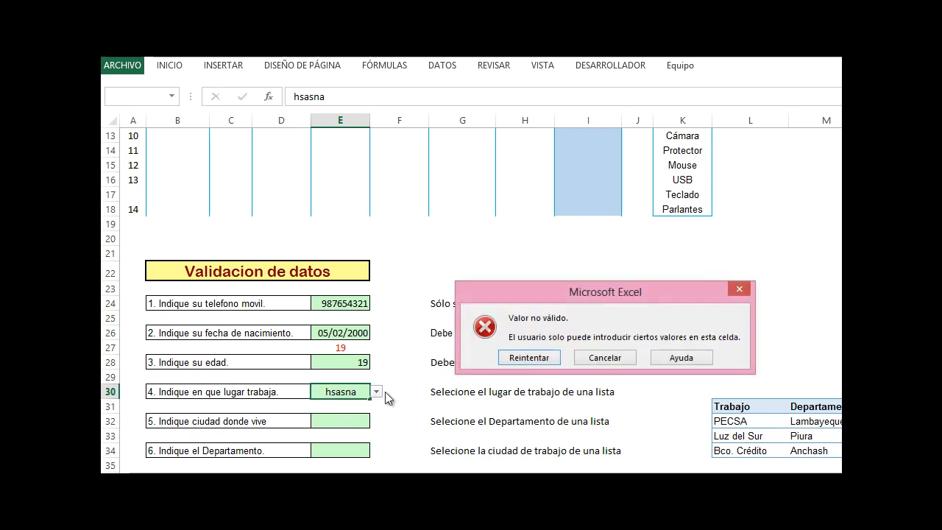
left_click(538, 359)
key("BackSpace")
key("Return")
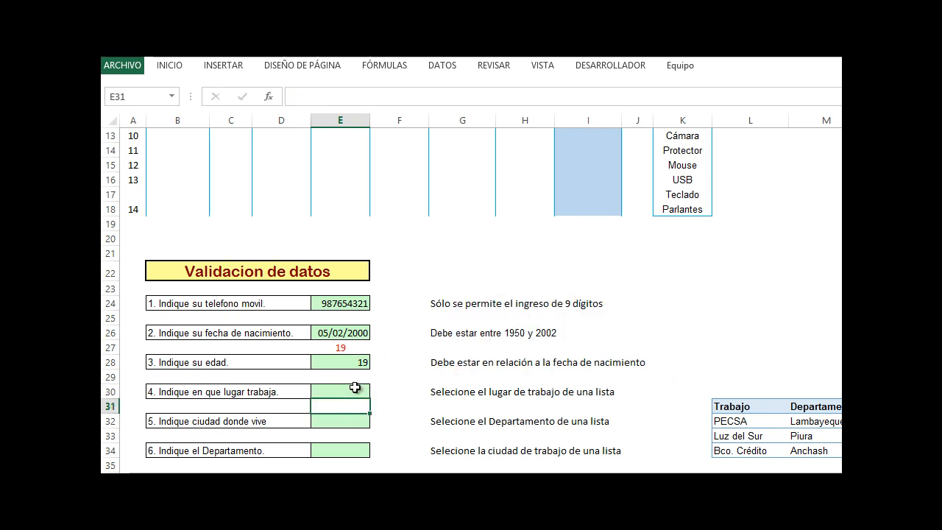
Choose Luz del Sur from E30's dropdown list
left_click(358, 388)
left_click(376, 392)
left_click(371, 413)
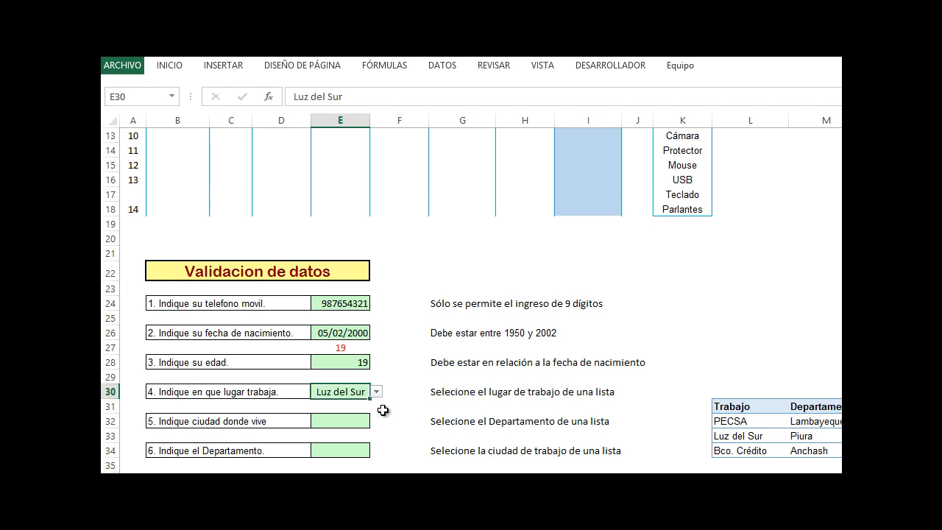
left_click(357, 422)
left_click(311, 451)
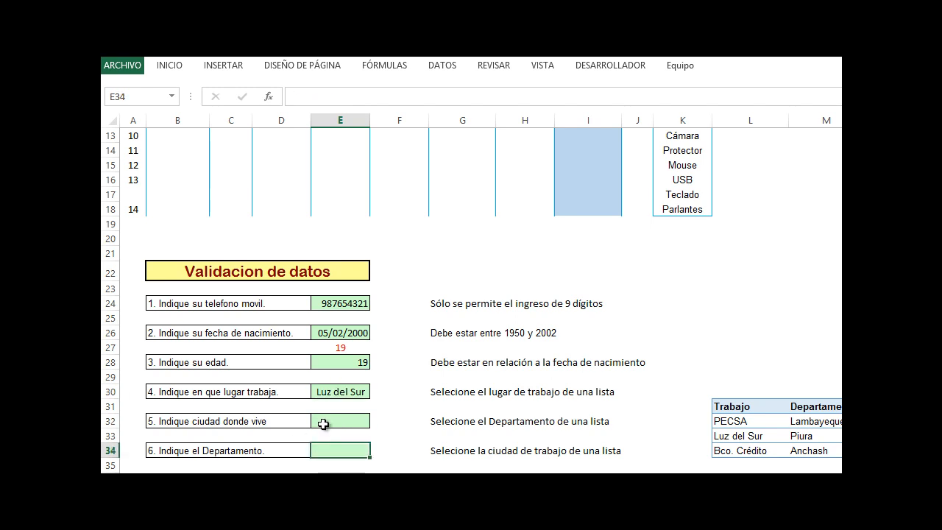
left_click(497, 421)
left_click(561, 422)
left_click_drag(247, 412, 283, 405)
scroll(334, 359, "up", 4)
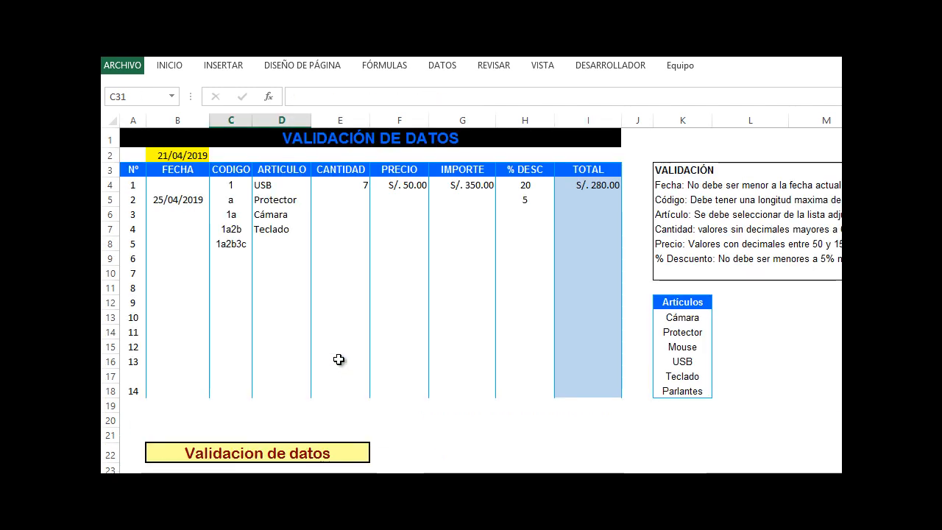
scroll(338, 359, "down", 5)
scroll(339, 359, "up", 3)
scroll(338, 358, "up", 3)
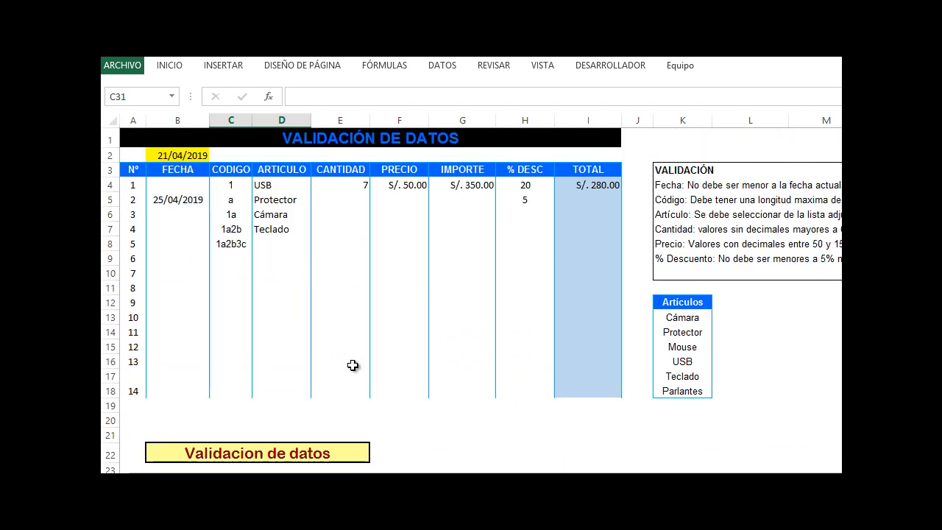